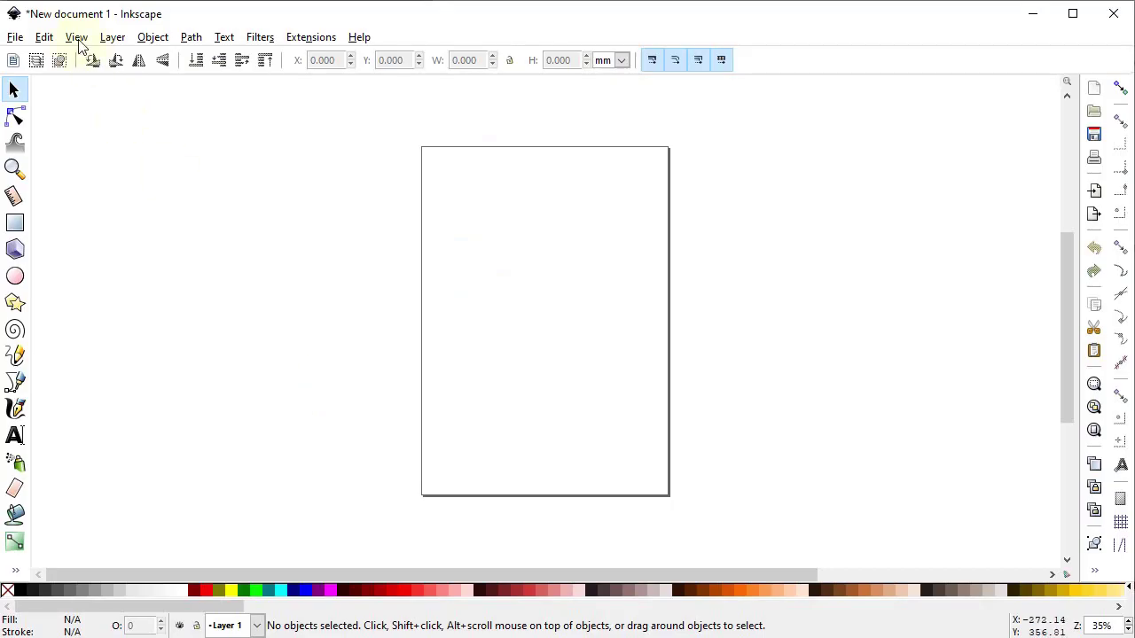
Set the interface layout to Wide.
click(77, 37)
click(120, 422)
click(77, 38)
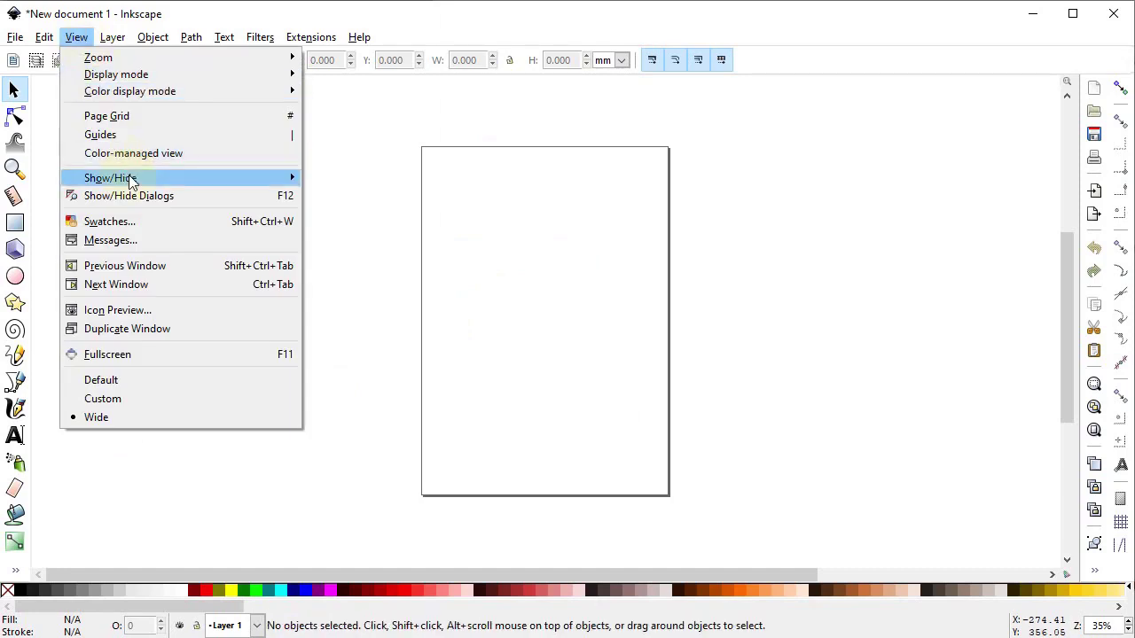
mouse_move(130, 180)
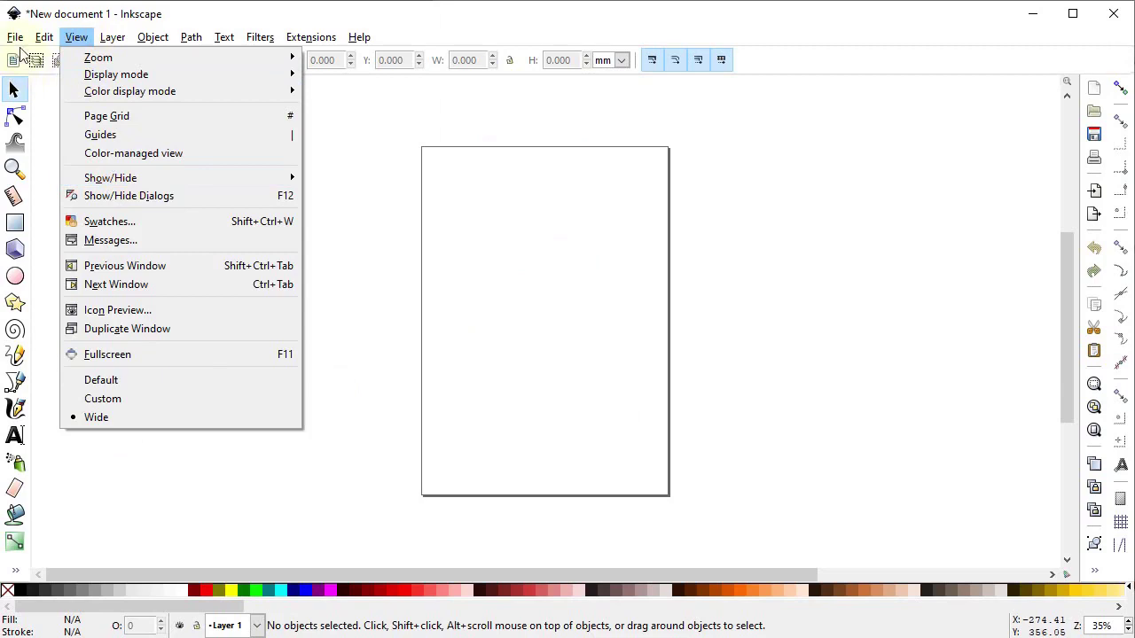
Set both the document's display units and its custom page size units to px.
click(15, 38)
click(66, 323)
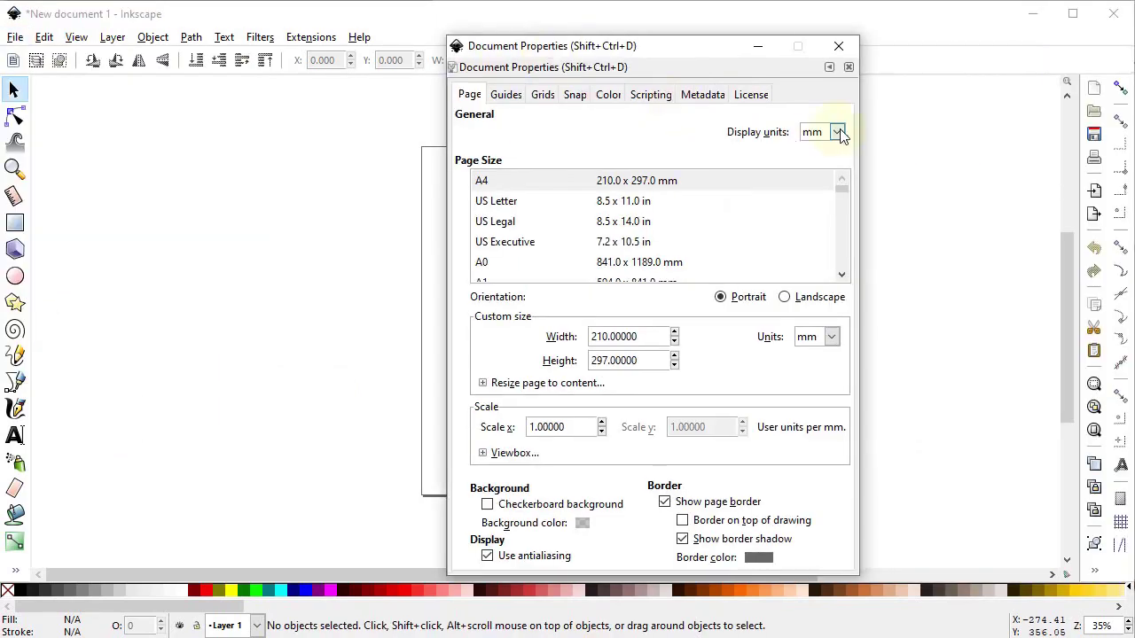
click(836, 131)
click(831, 257)
click(823, 336)
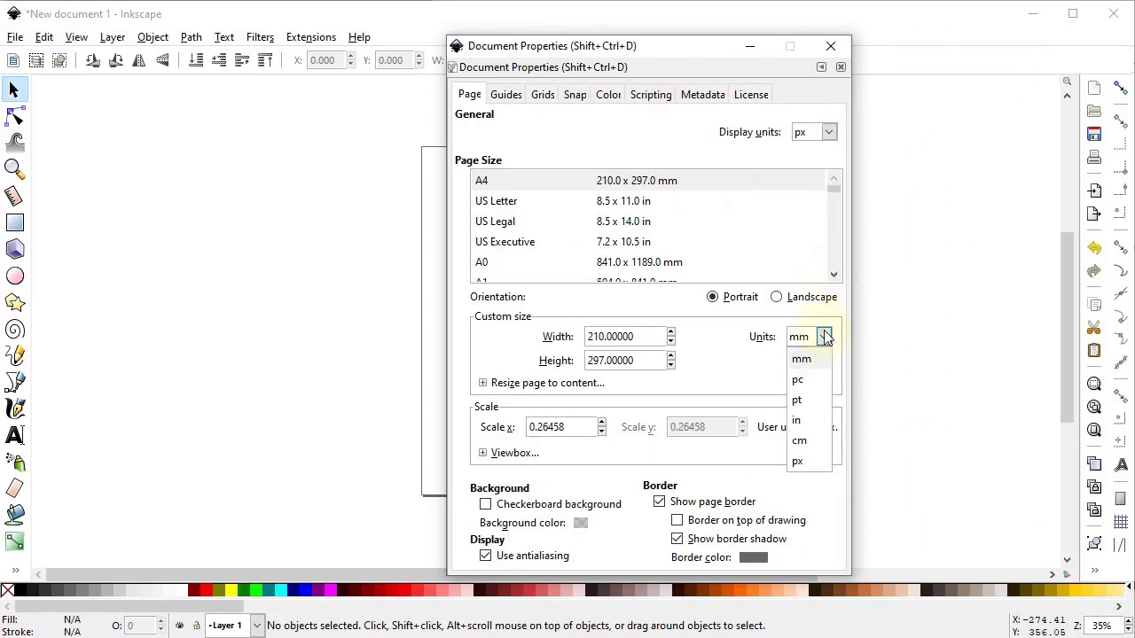
click(798, 463)
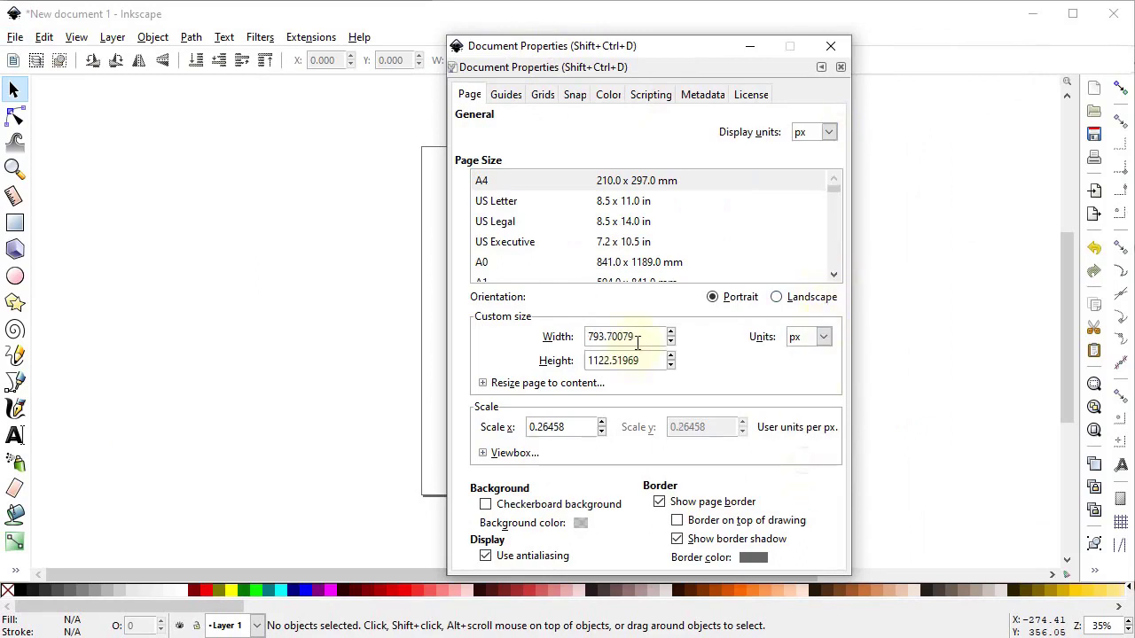
Set the custom page size to 1280 px wide by 720 px high and close the document properties.
drag(638, 342, 559, 337)
text(1280)
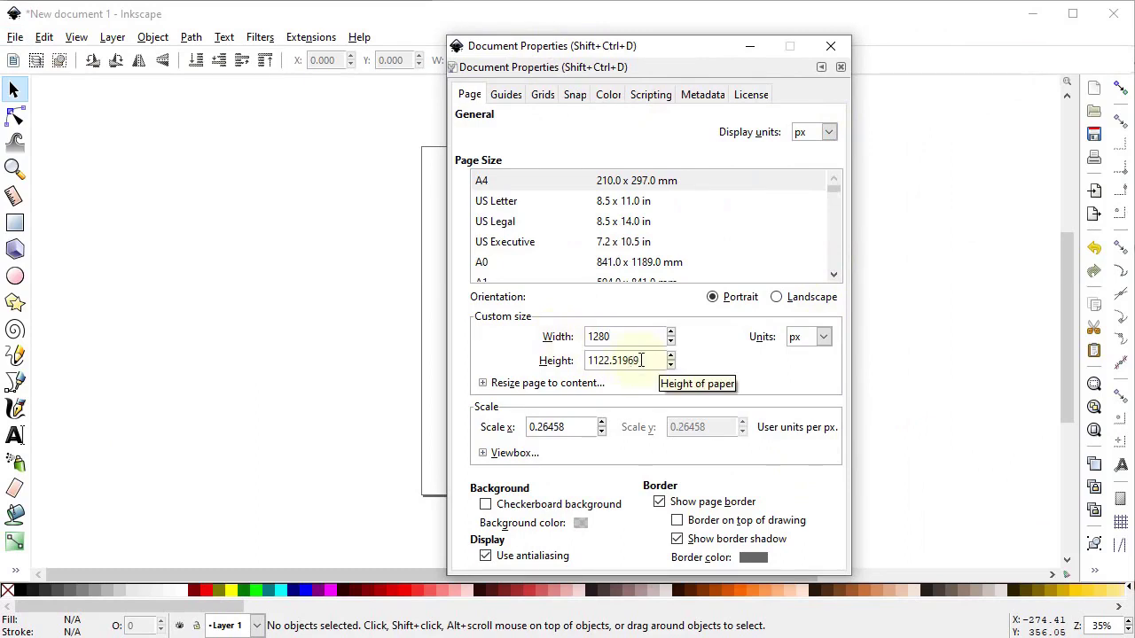
drag(642, 360, 571, 360)
text(720)
key(Return)
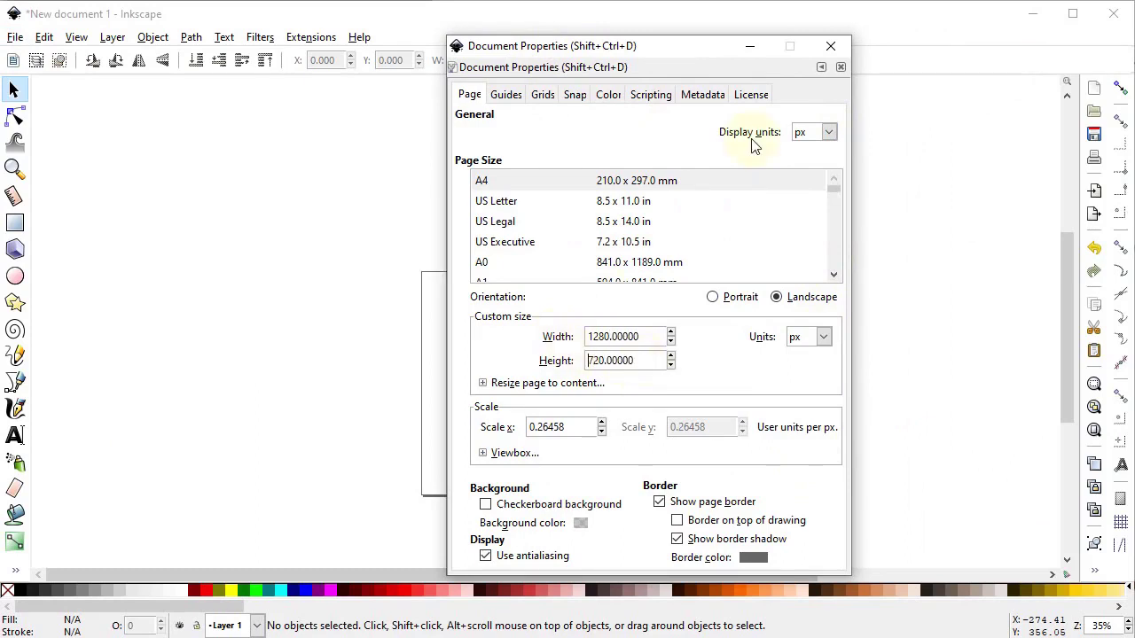
click(831, 47)
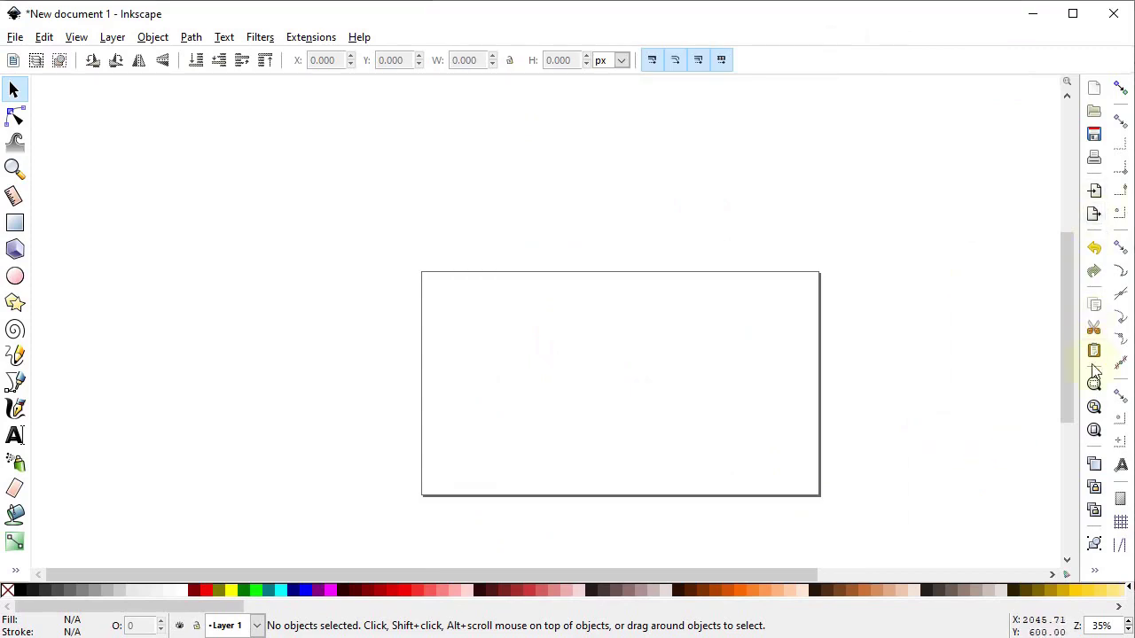
Open the Align and Distribute dialog and the Fill and Stroke dialog.
click(1096, 572)
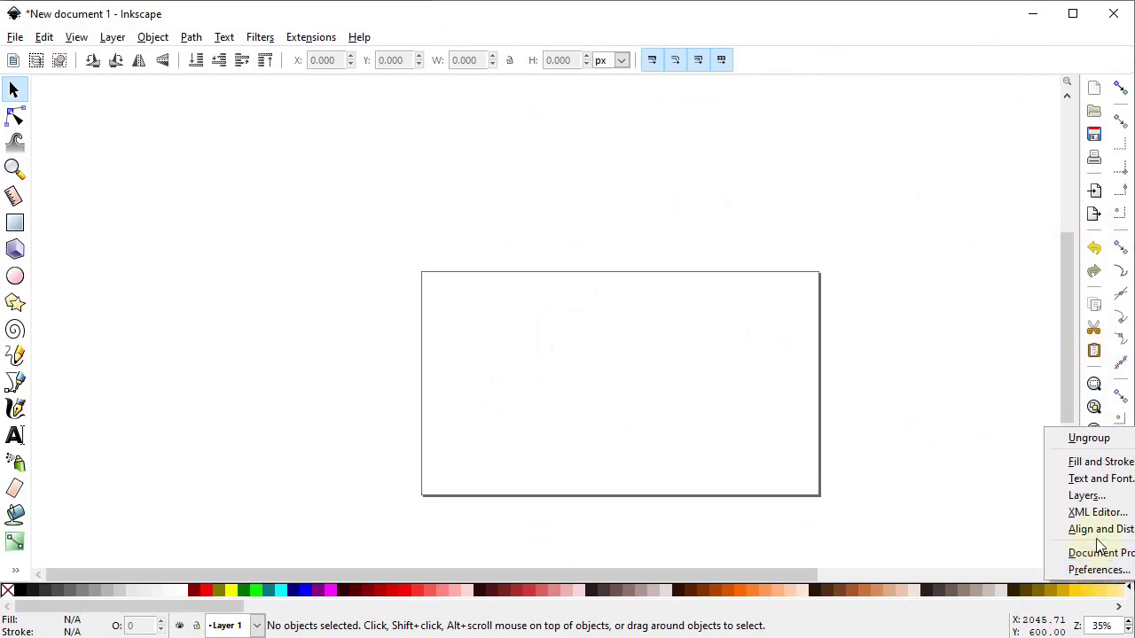
click(1097, 531)
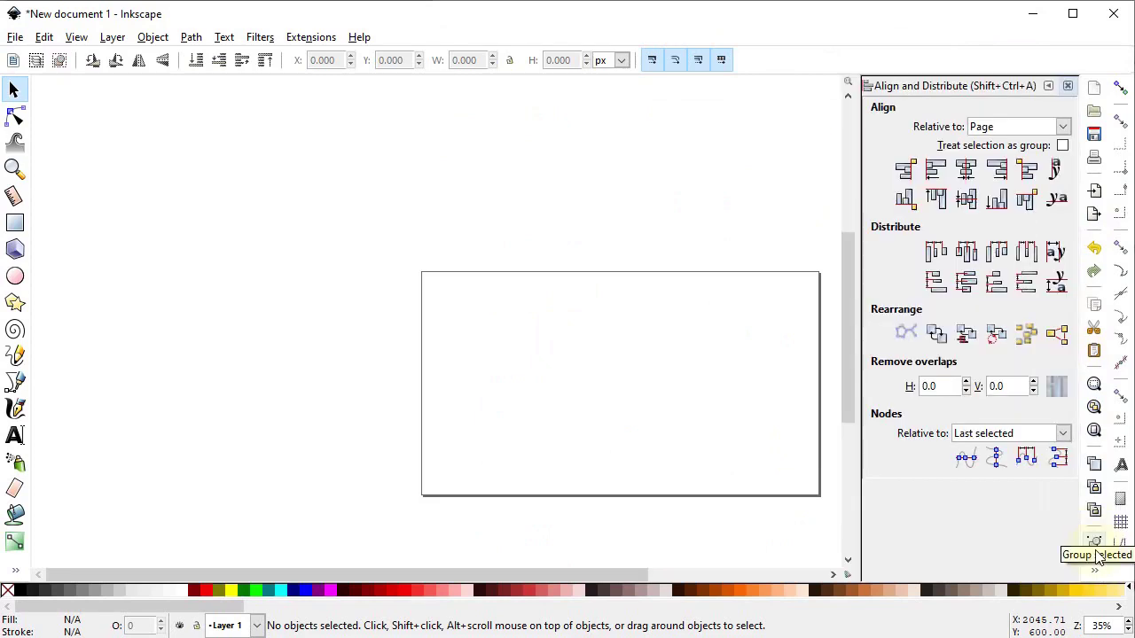
click(1097, 569)
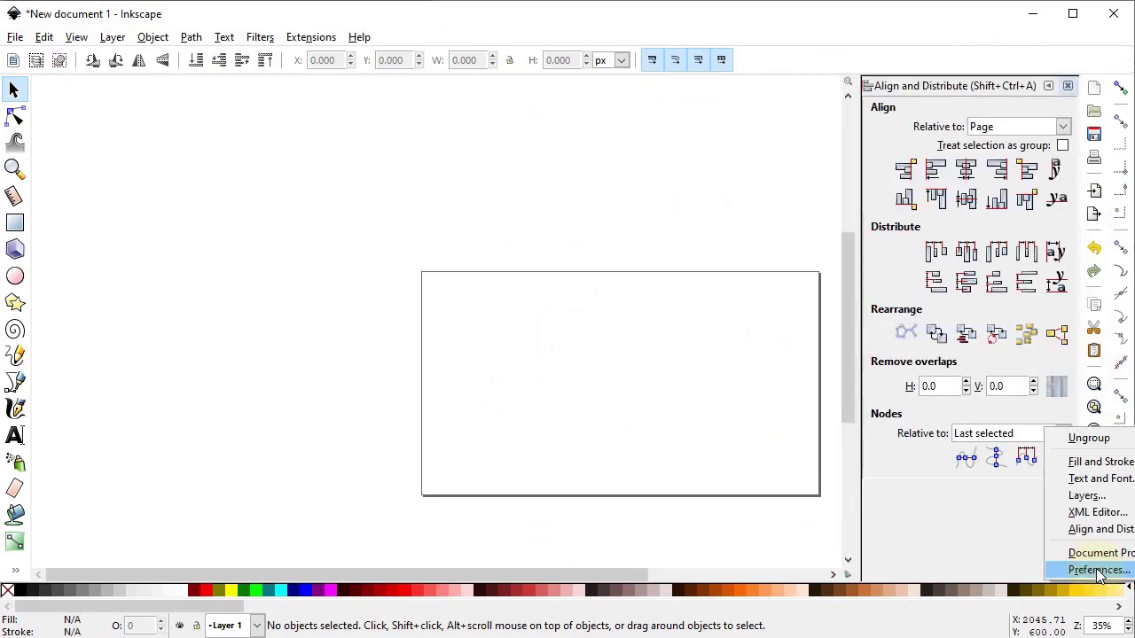
click(1100, 462)
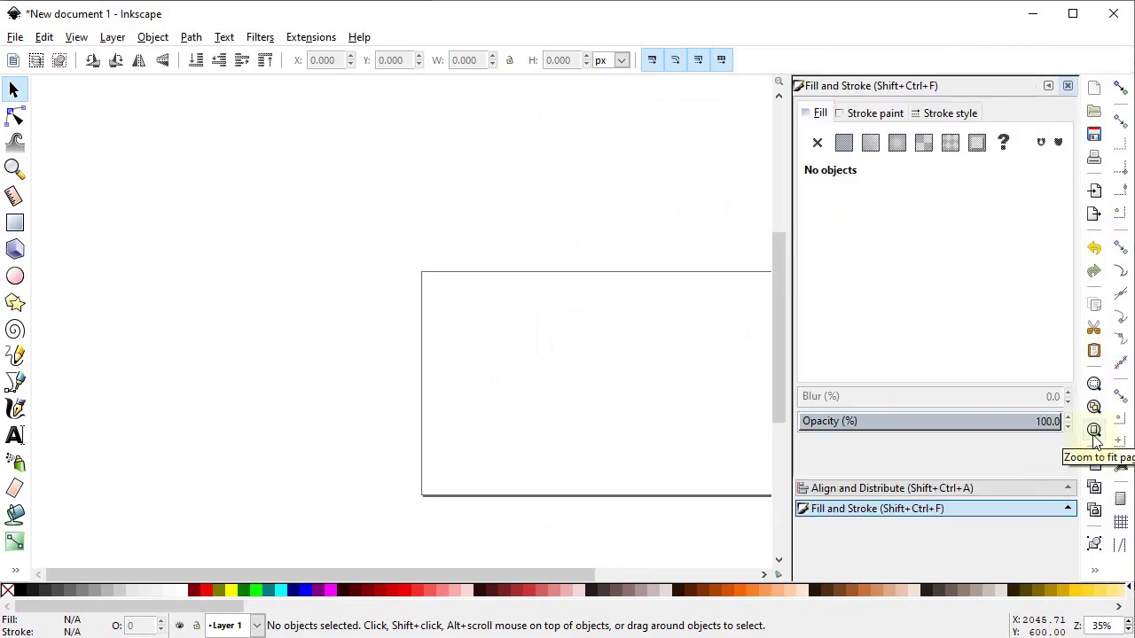
Draw a straight horizontal line about 565 px long near the page's lower edge.
click(1095, 432)
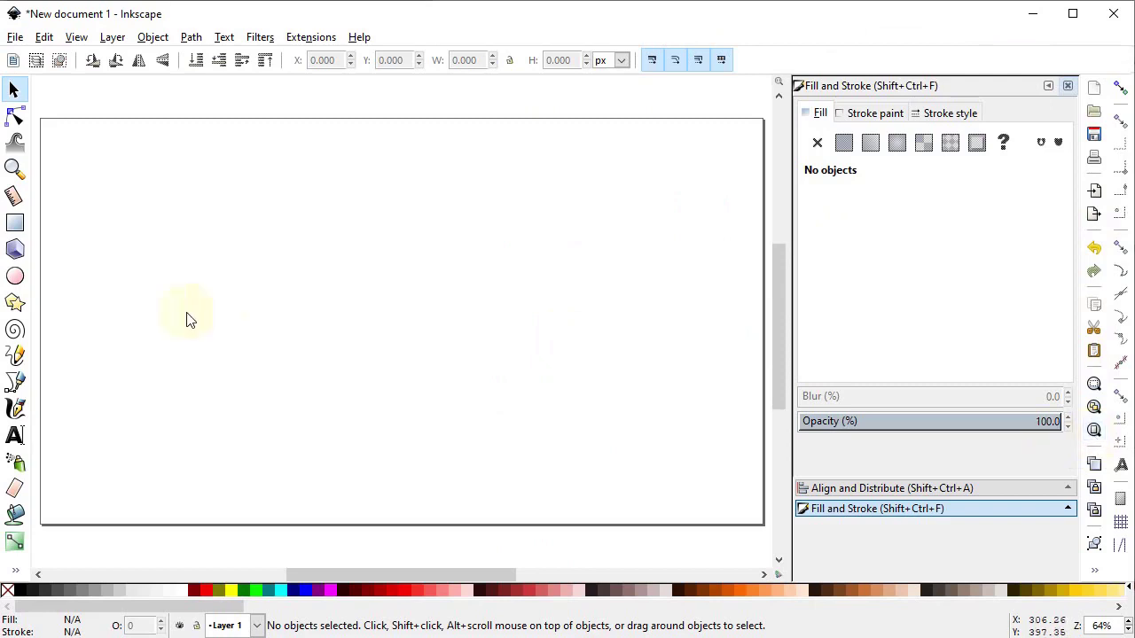
click(15, 382)
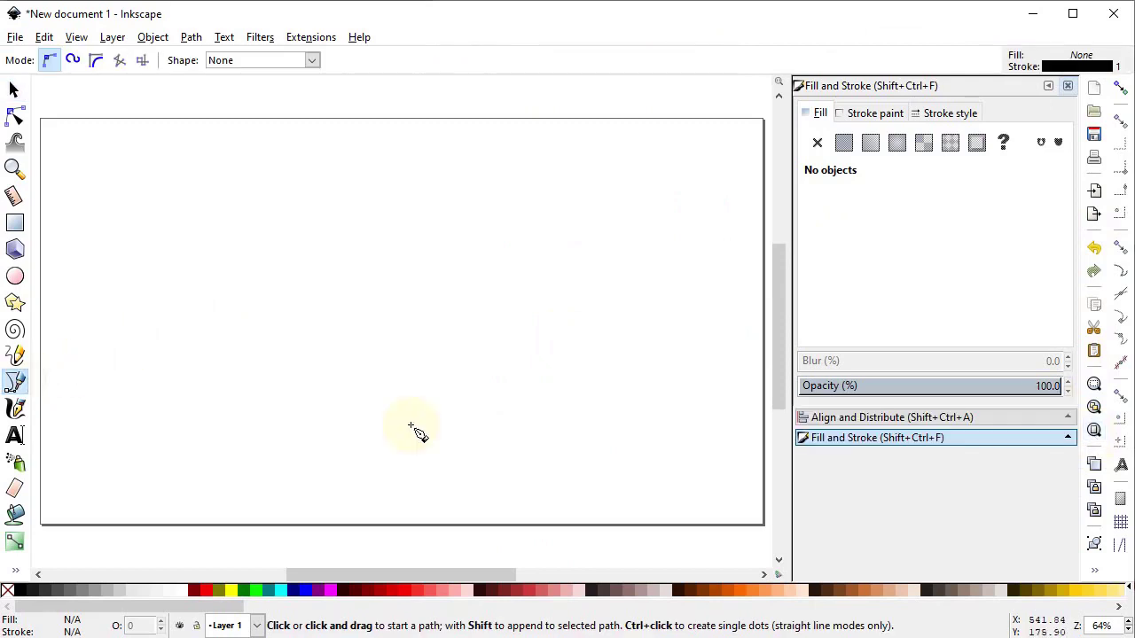
click(519, 469)
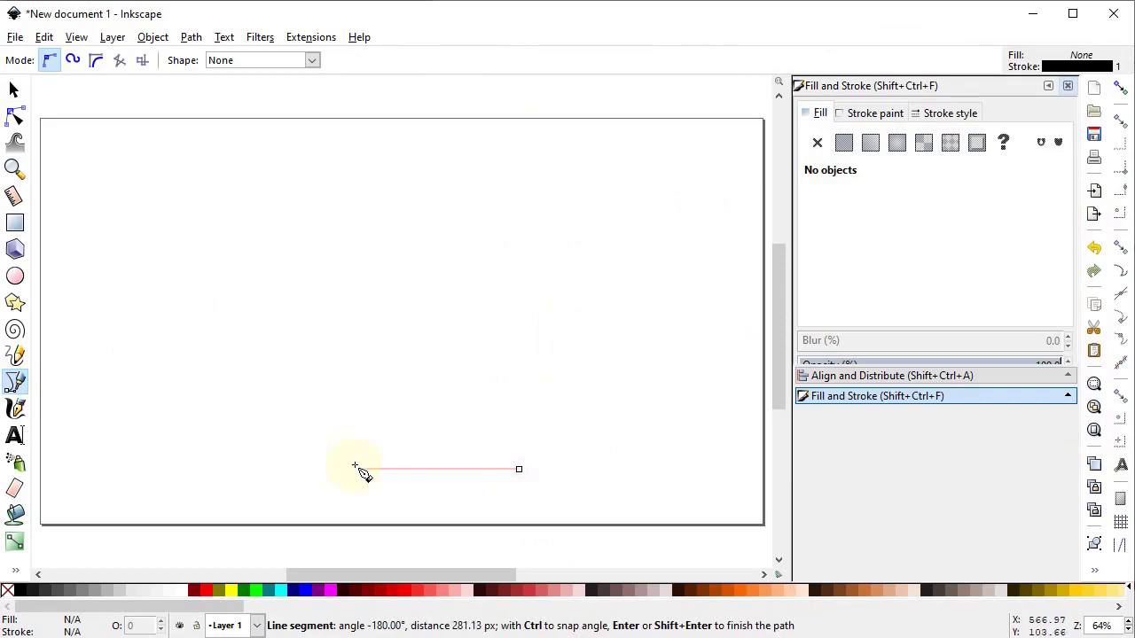
click(200, 469)
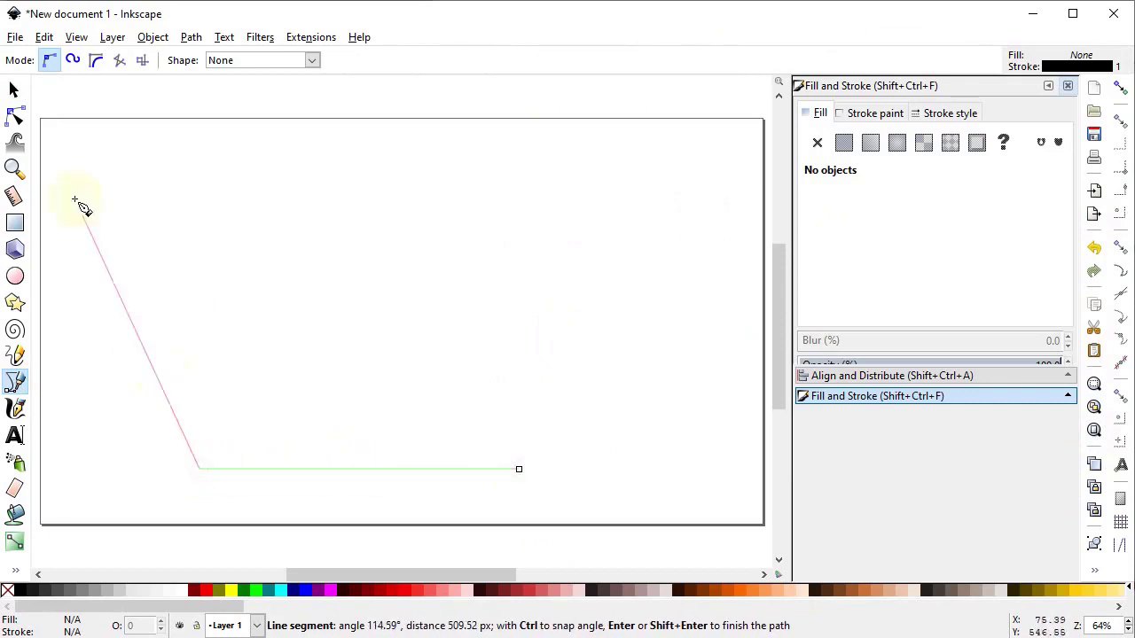
click(14, 91)
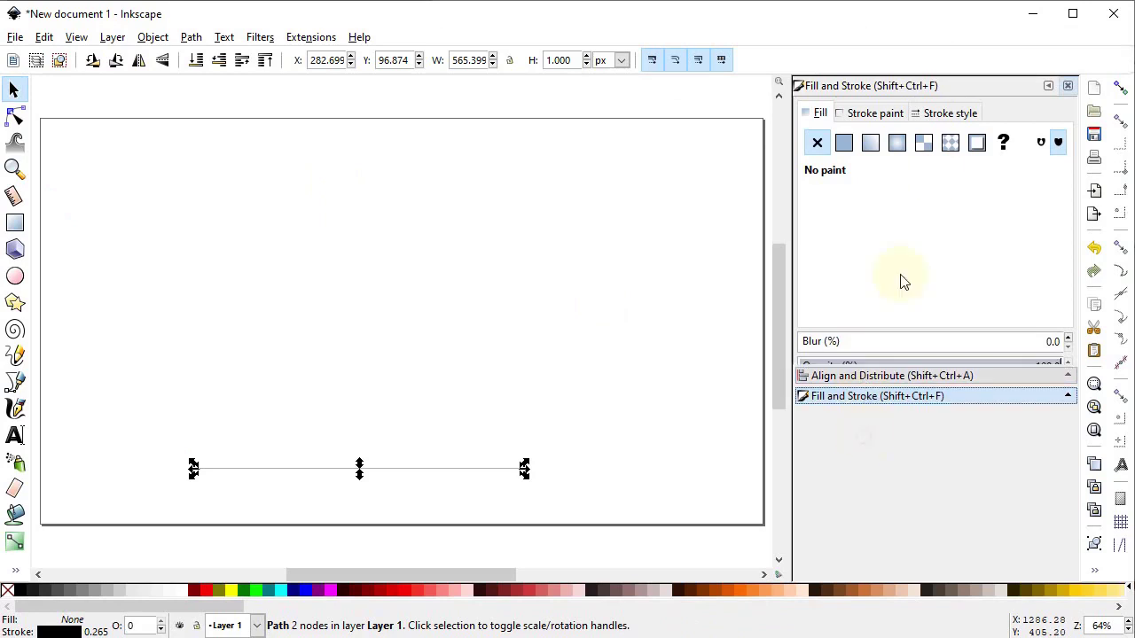
Set the line's stroke width to 3 px and deselect it.
click(953, 115)
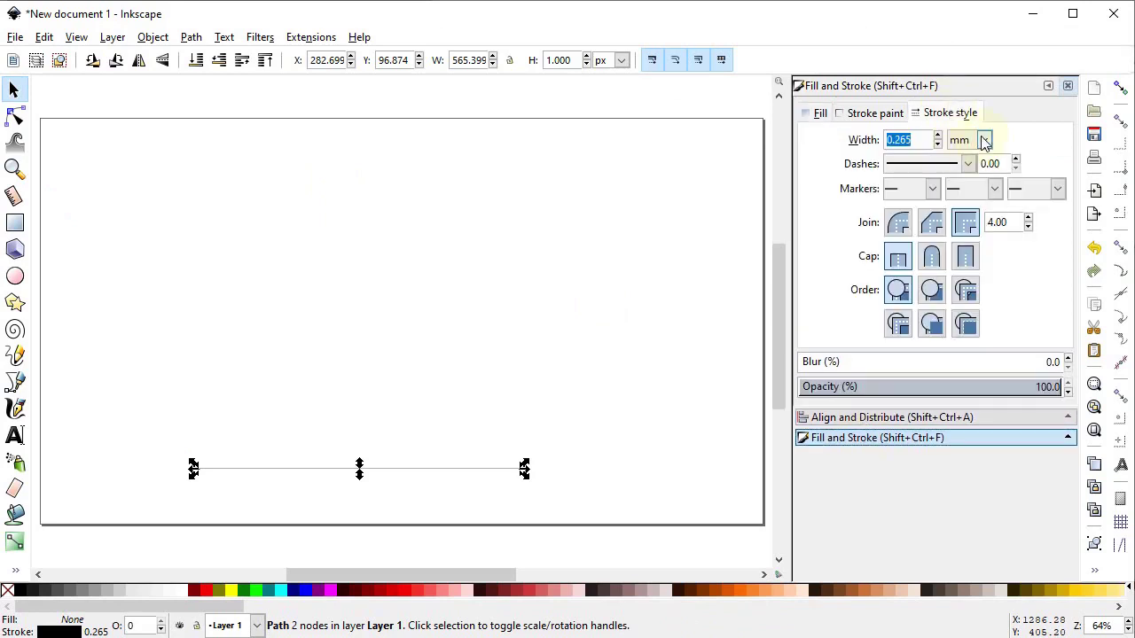
click(984, 139)
click(959, 264)
text(3)
key(Return)
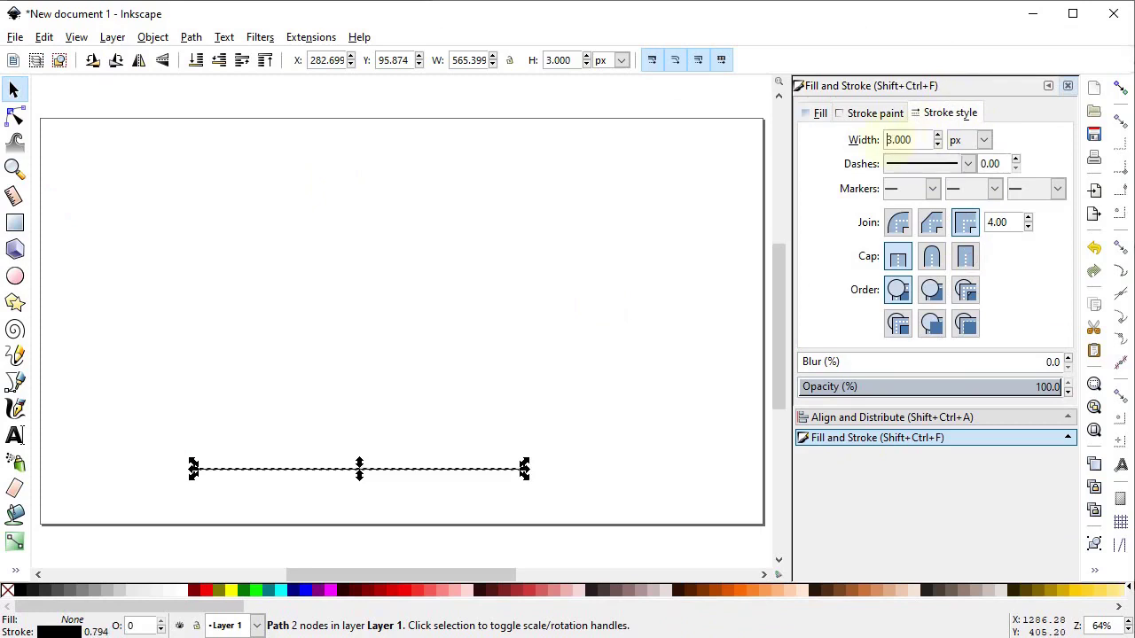
click(532, 260)
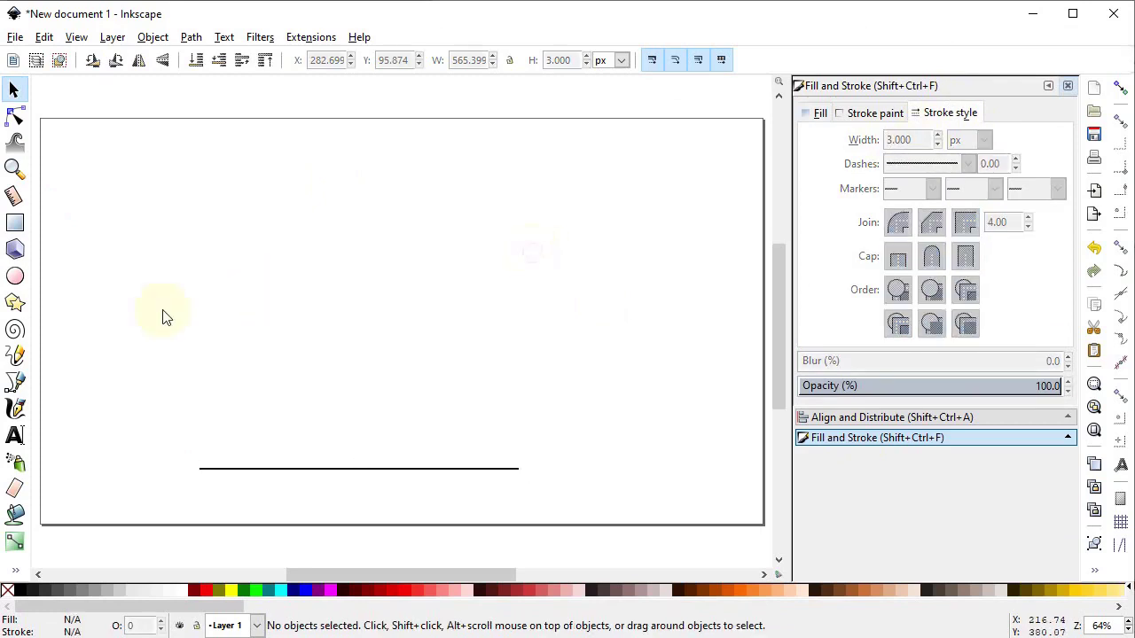
Draw a circle about 204 px in diameter above the line and give it 100% opacity, no fill and a black stroke.
click(15, 276)
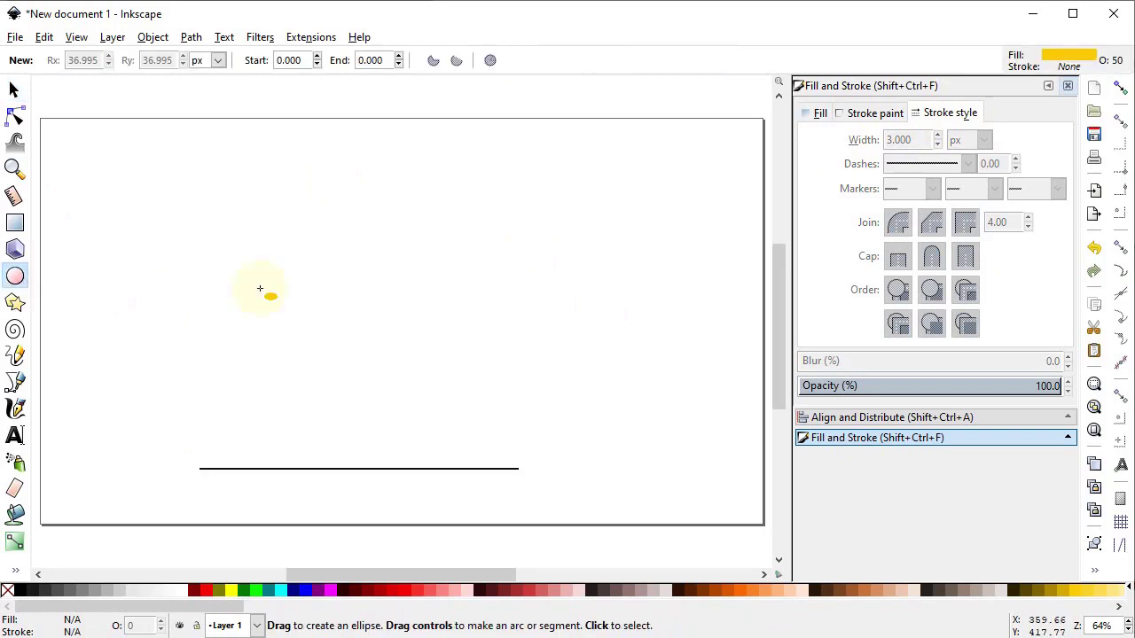
drag(298, 266, 413, 383)
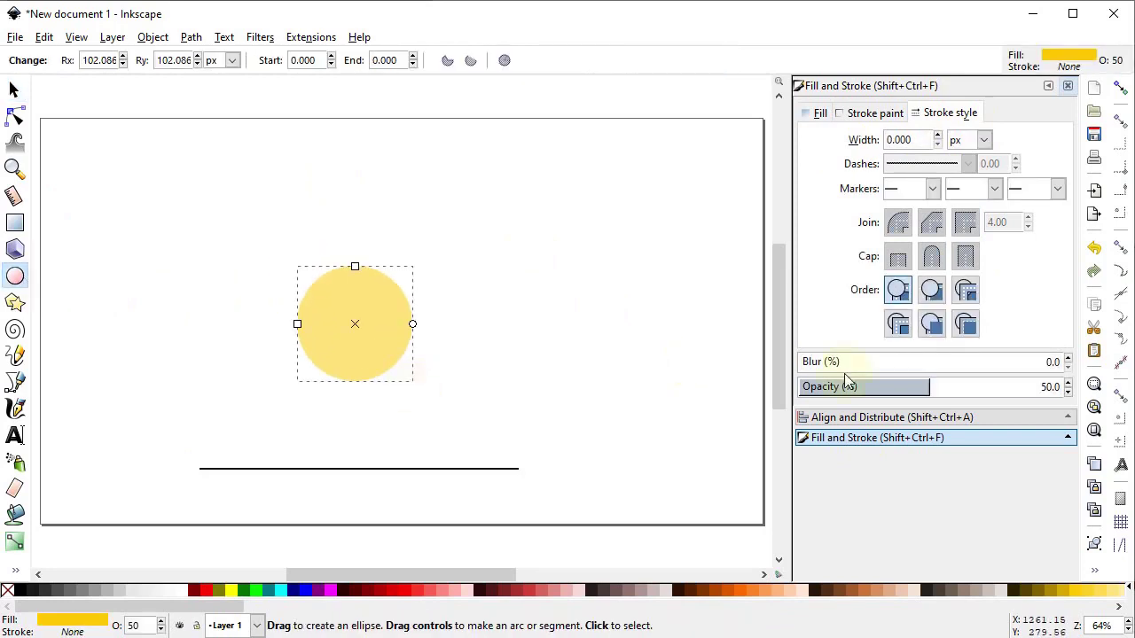
drag(930, 387, 1069, 386)
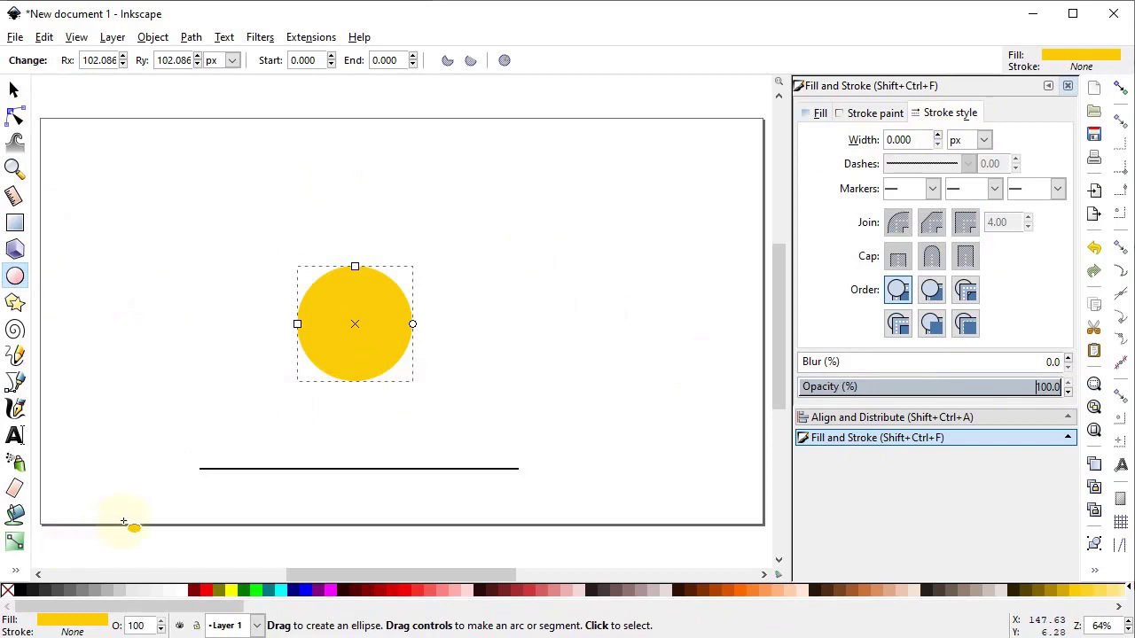
click(8, 591)
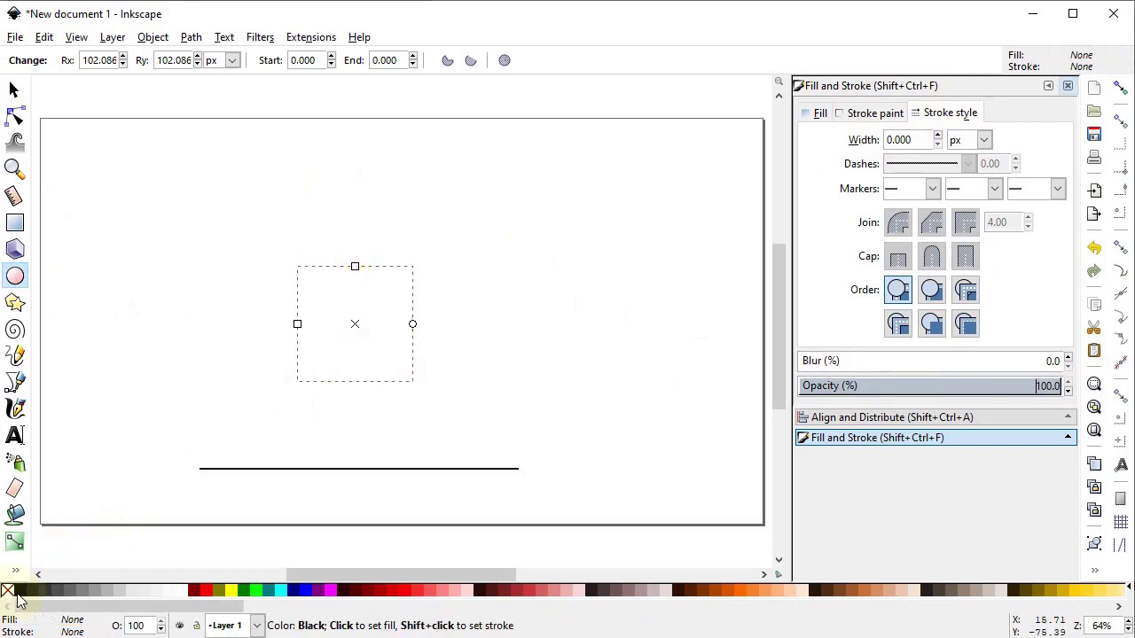
shift+click(24, 593)
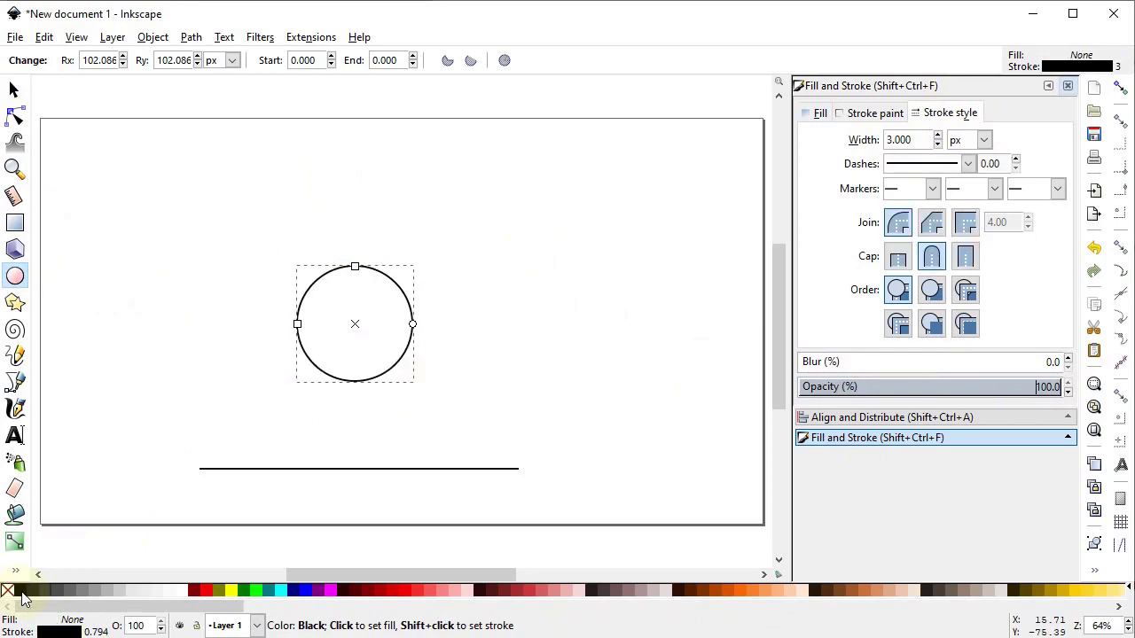
Resize the circle to 75 px with locked proportions and set its stroke width to 3 px.
key(s)
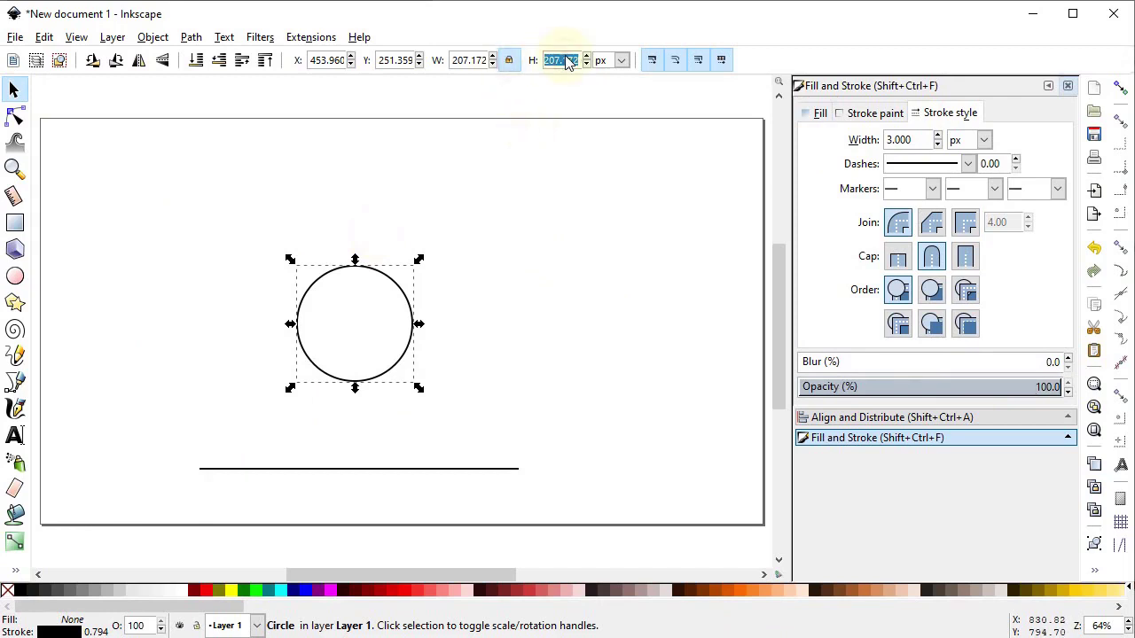
text(75)
key(Return)
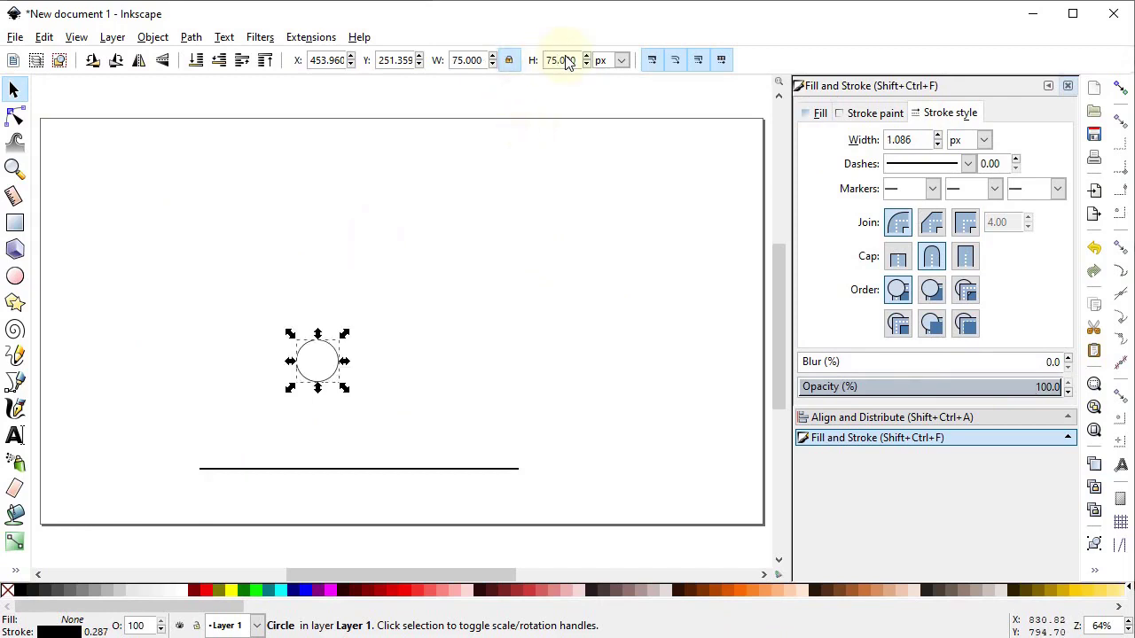
triple_click(915, 145)
text(3)
key(Return)
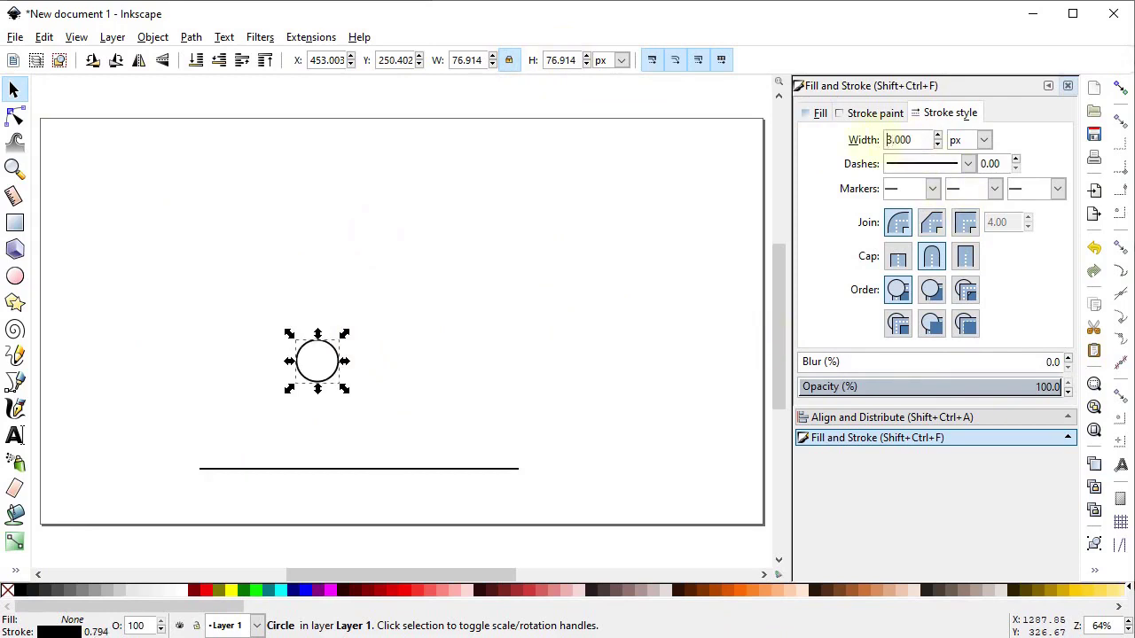
Draw a second circle to the right of the small one and set its width and height to 185 px.
click(15, 276)
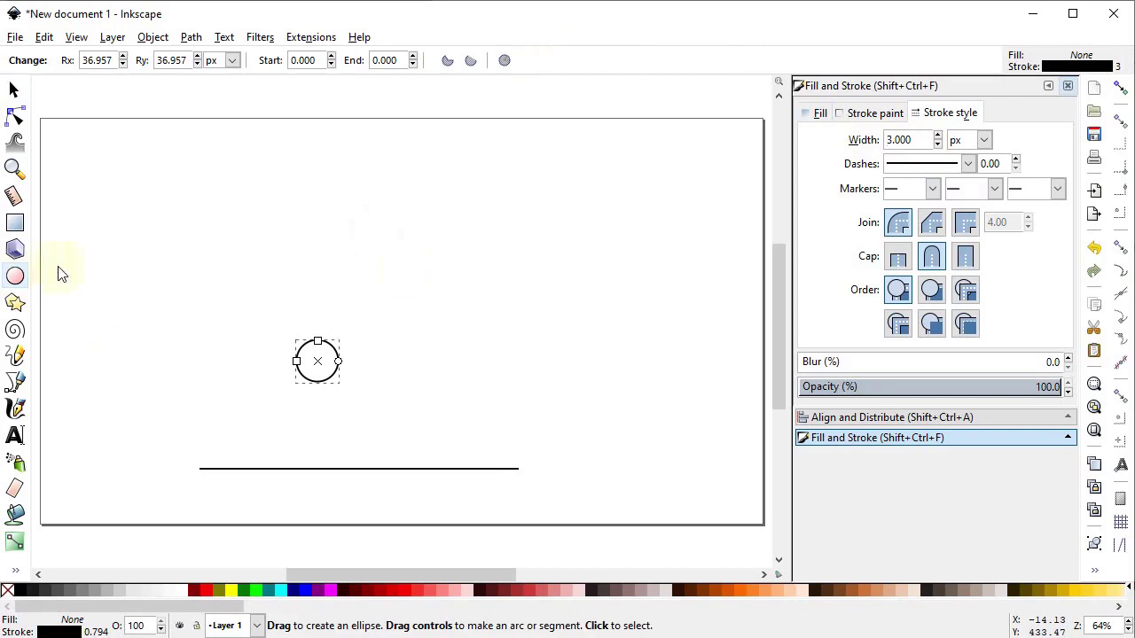
drag(393, 292, 490, 396)
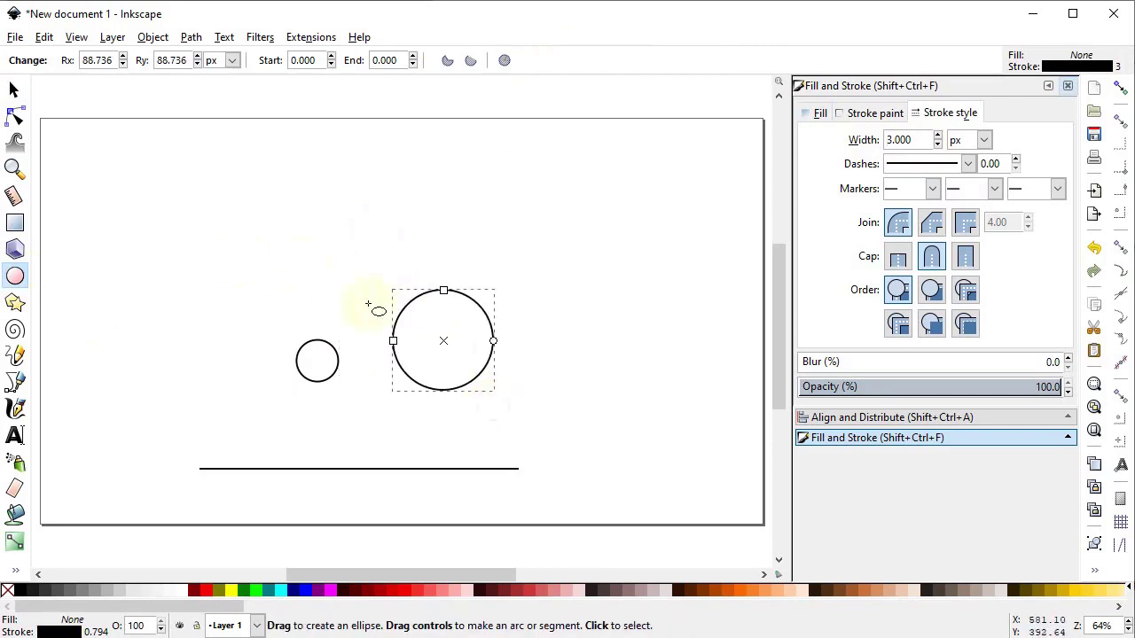
click(13, 90)
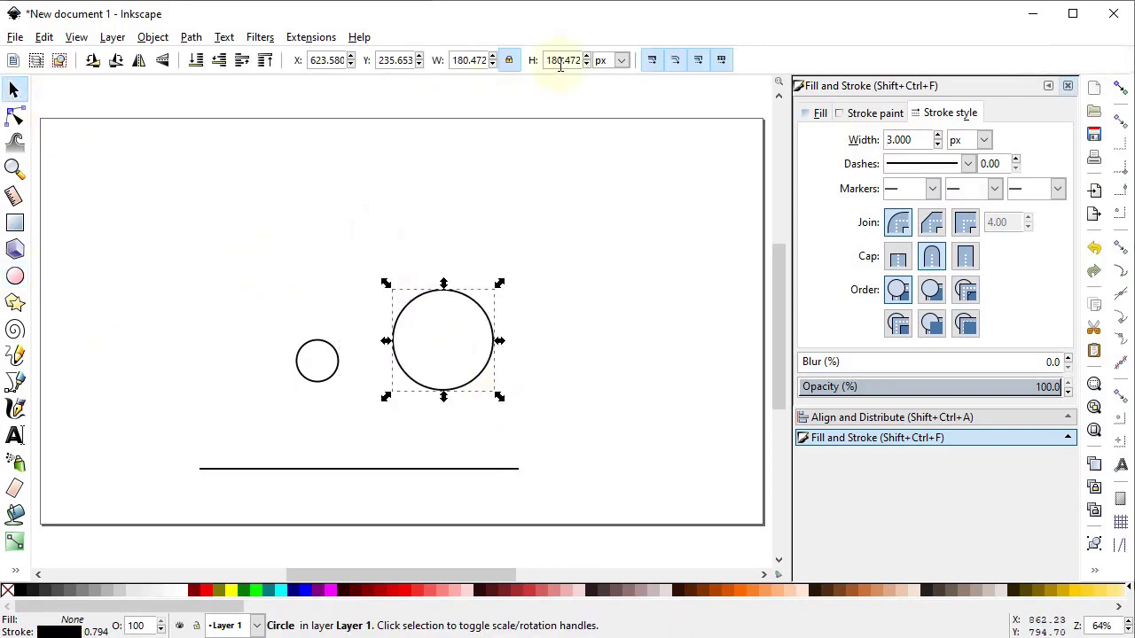
text(185)
key(Return)
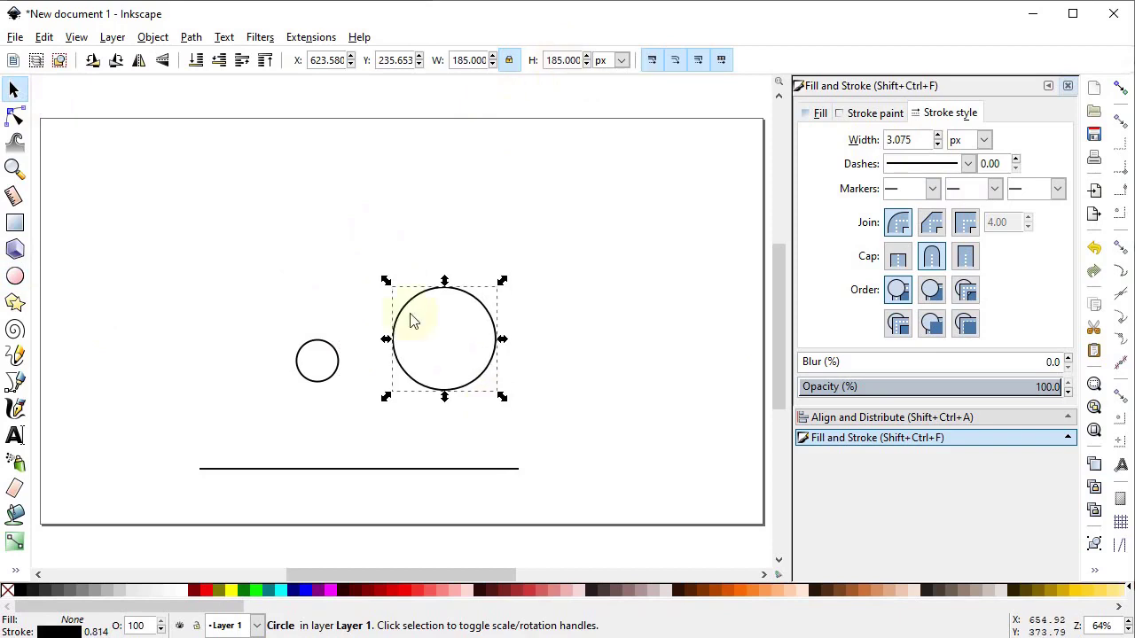
Align the two circles concentrically on the vertical and horizontal axes, relative to the last selected object.
drag(544, 262, 251, 440)
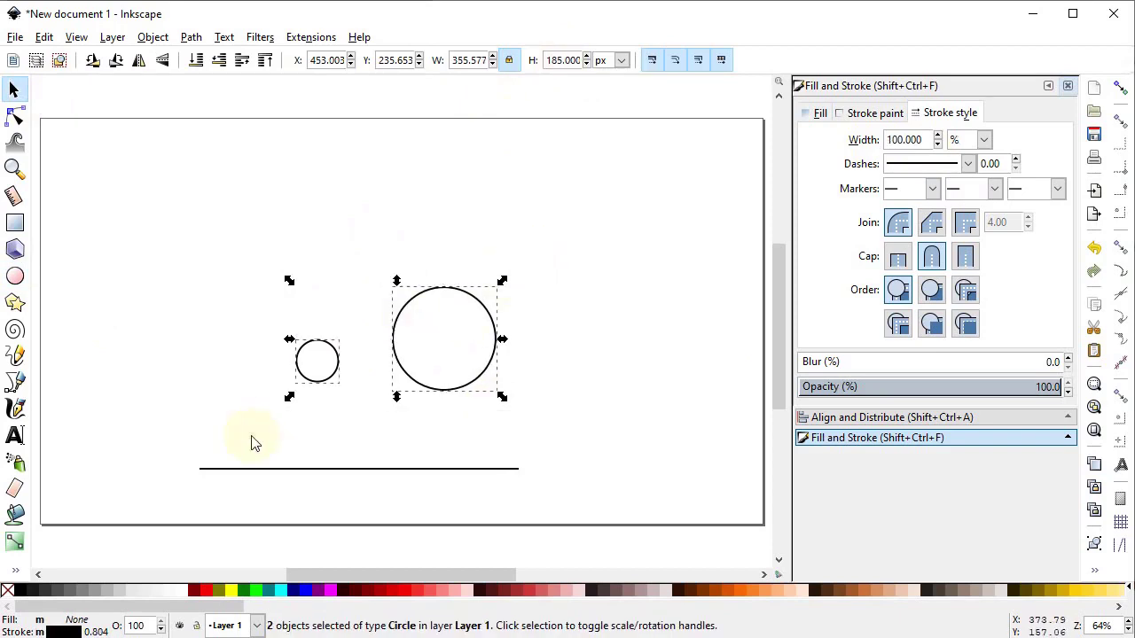
click(843, 417)
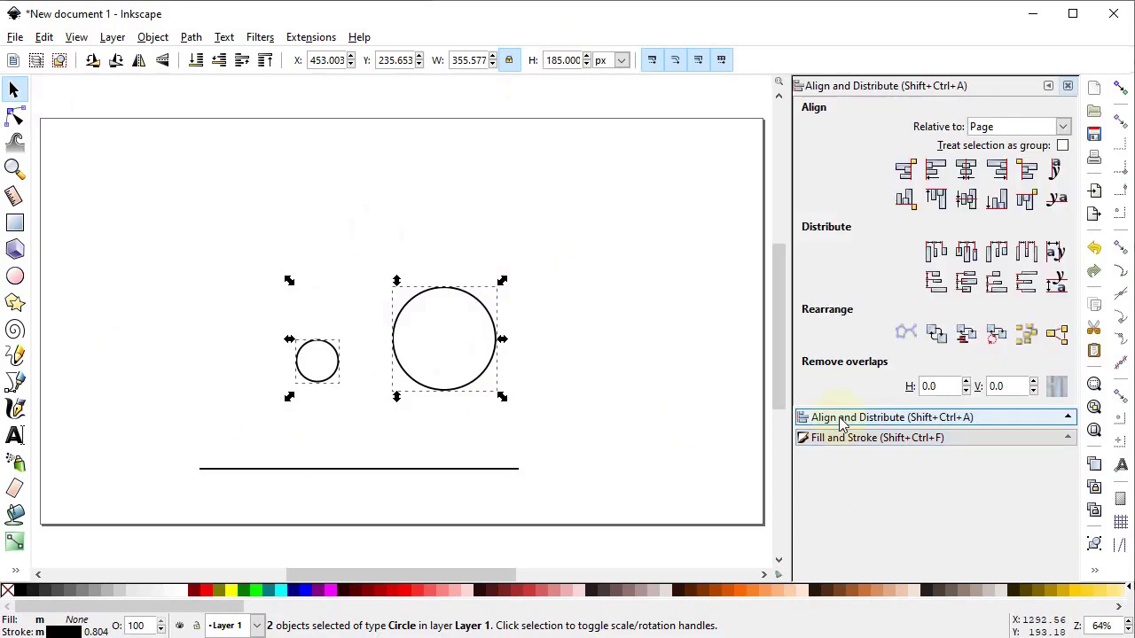
click(1029, 133)
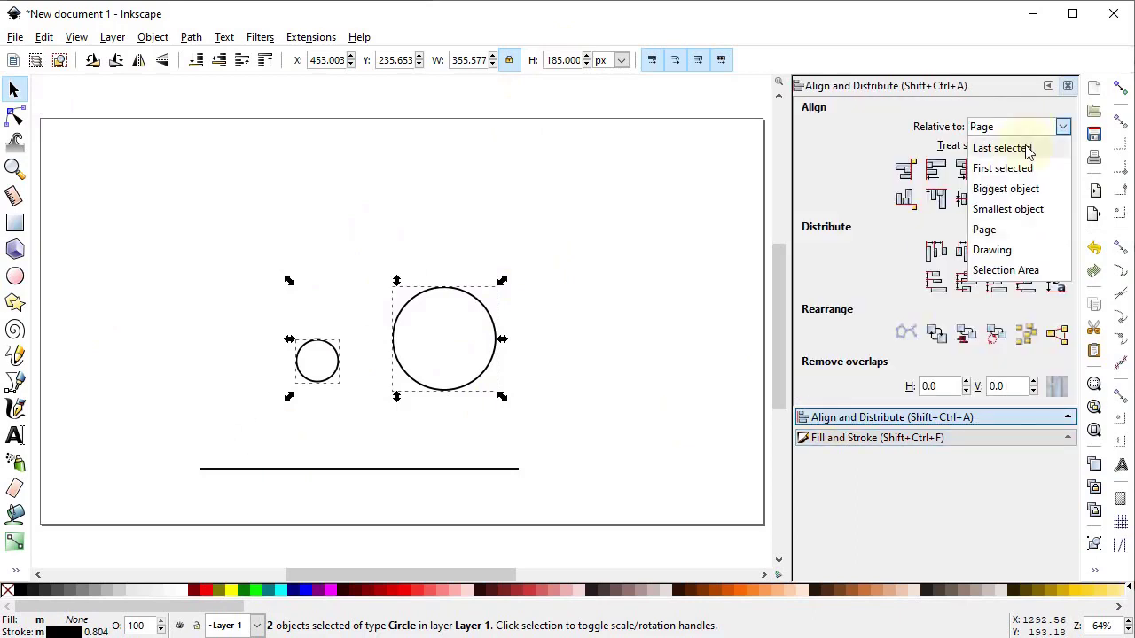
click(1002, 148)
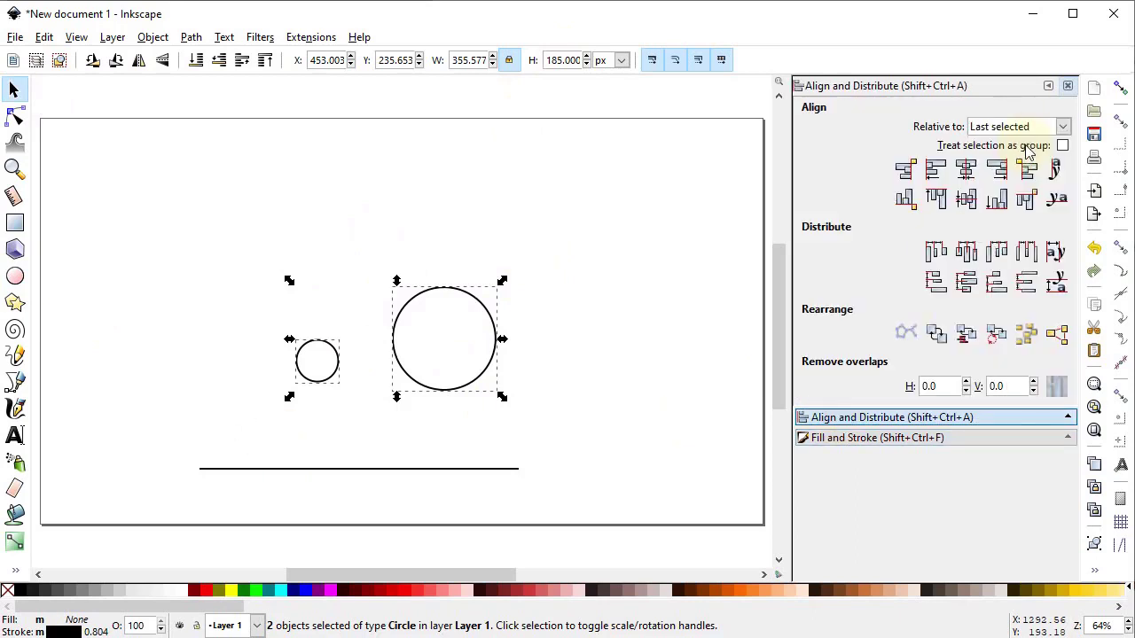
click(979, 174)
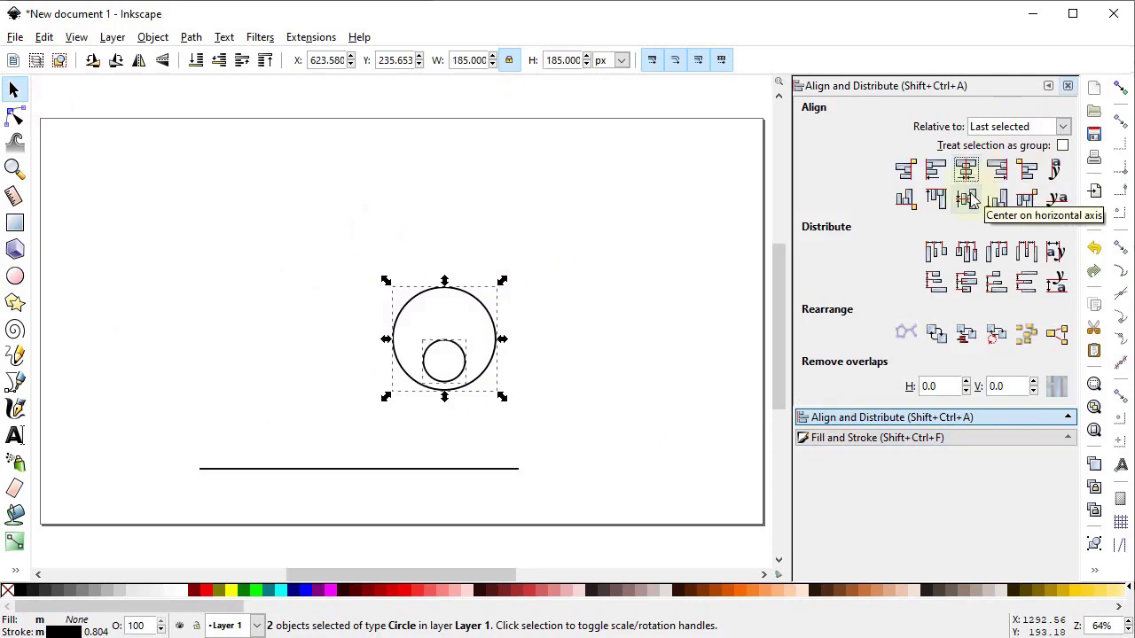
click(972, 201)
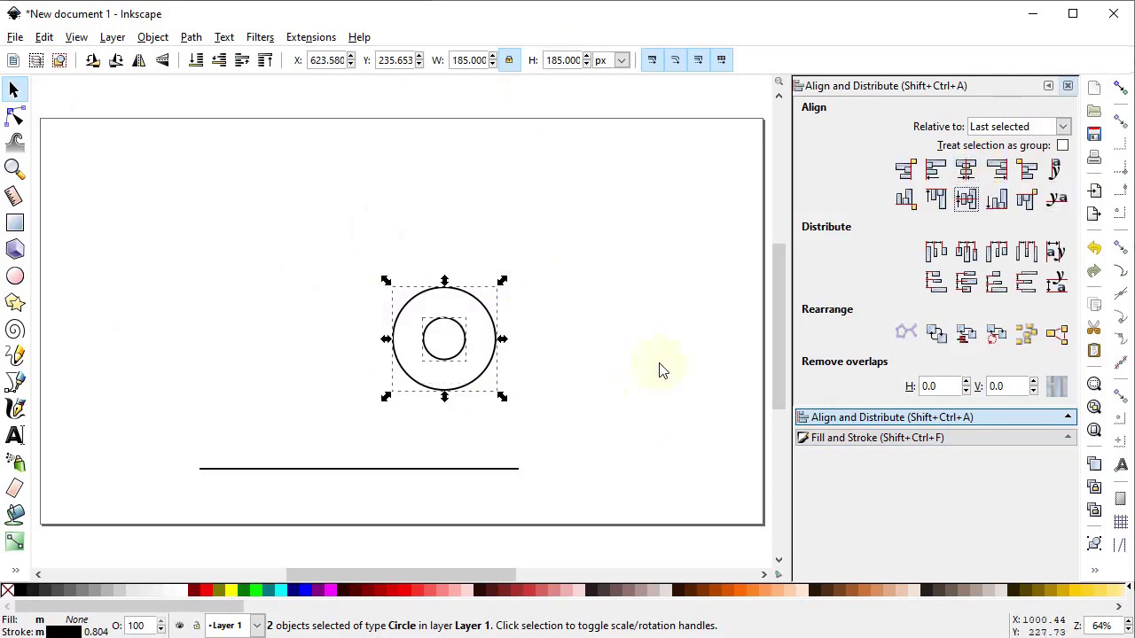
Enable snapping to nodes, paths, path intersections and smooth nodes, and move both circles down to rest on the base line.
click(1122, 87)
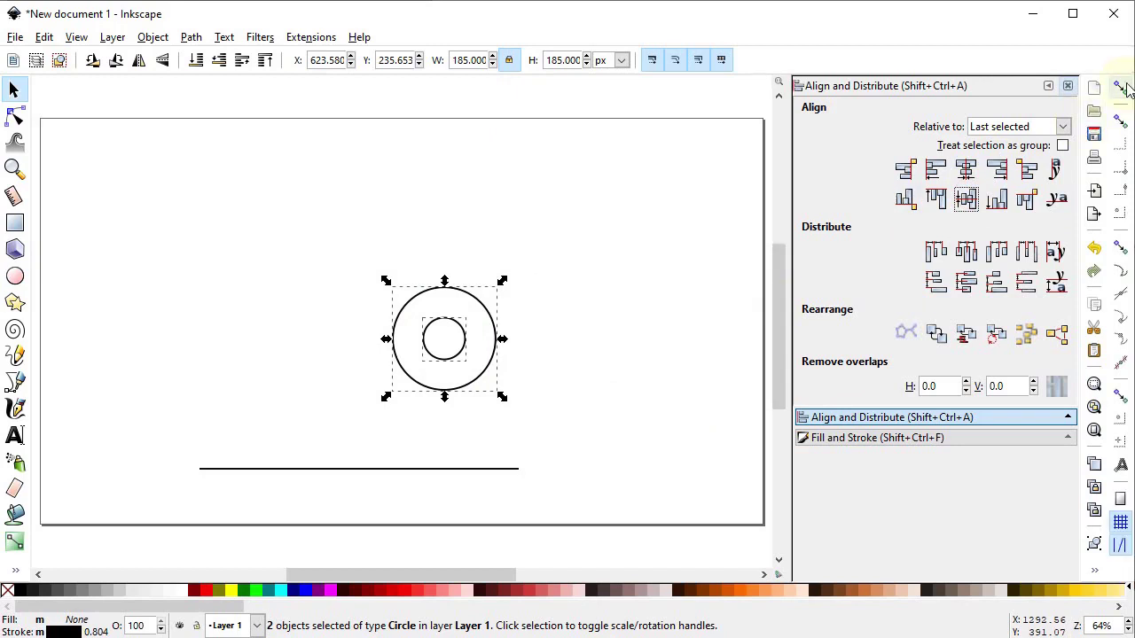
click(1120, 250)
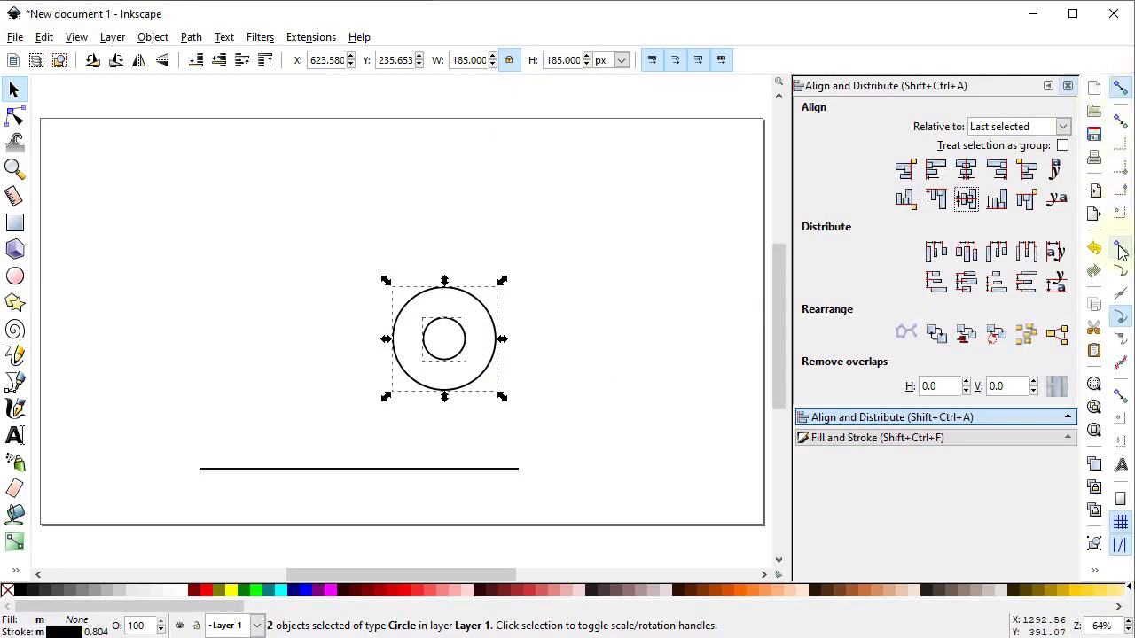
click(1120, 271)
click(1120, 294)
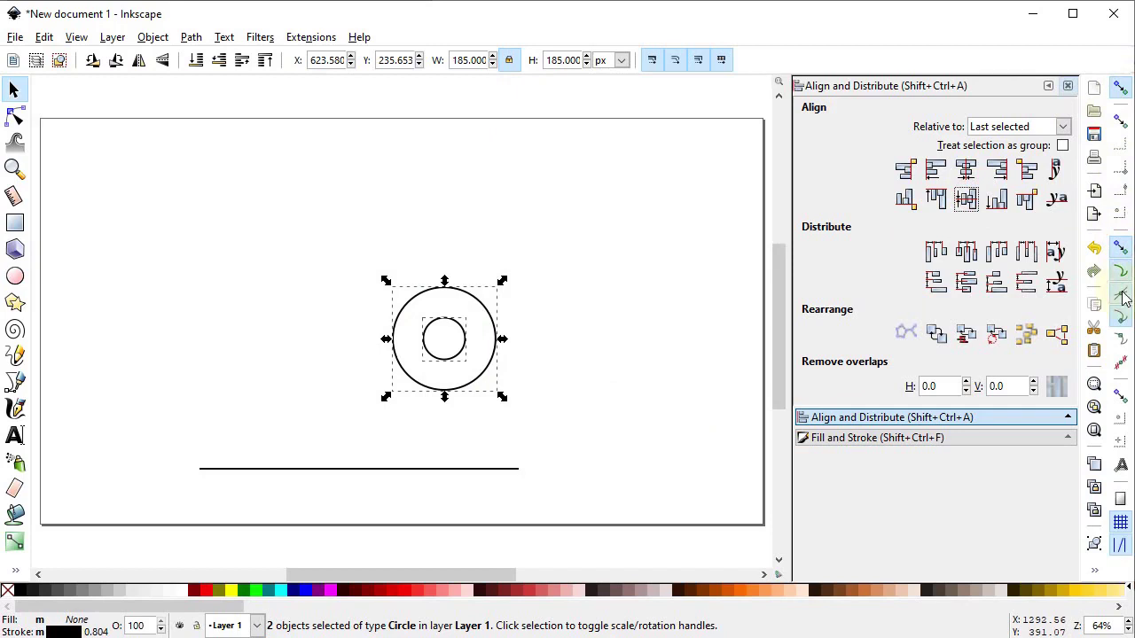
click(1121, 341)
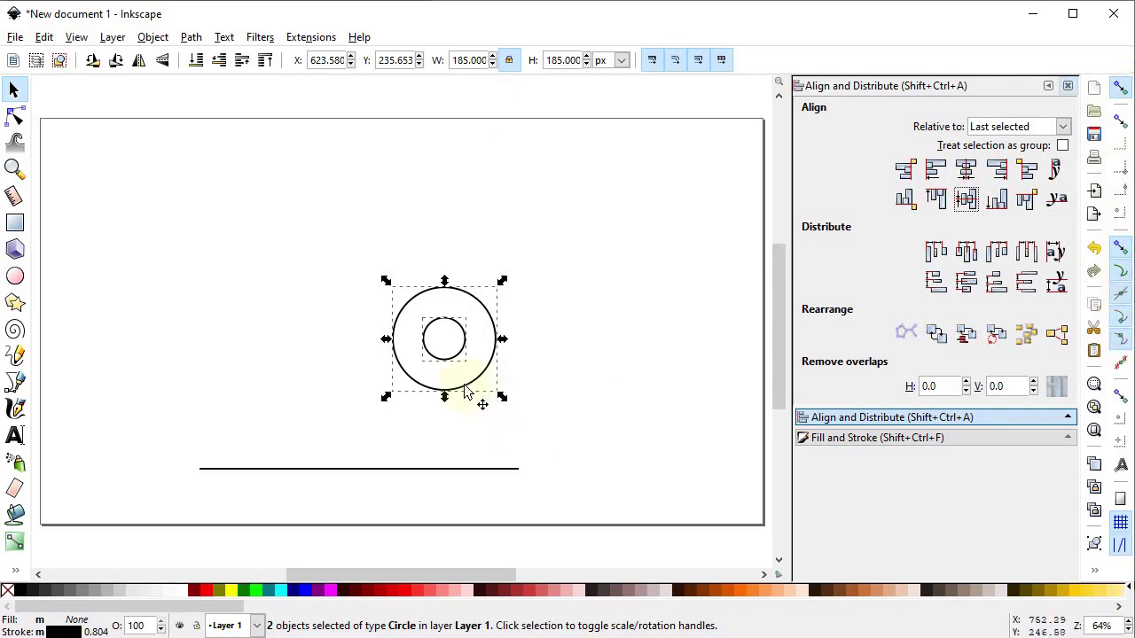
drag(466, 390, 442, 469)
click(537, 405)
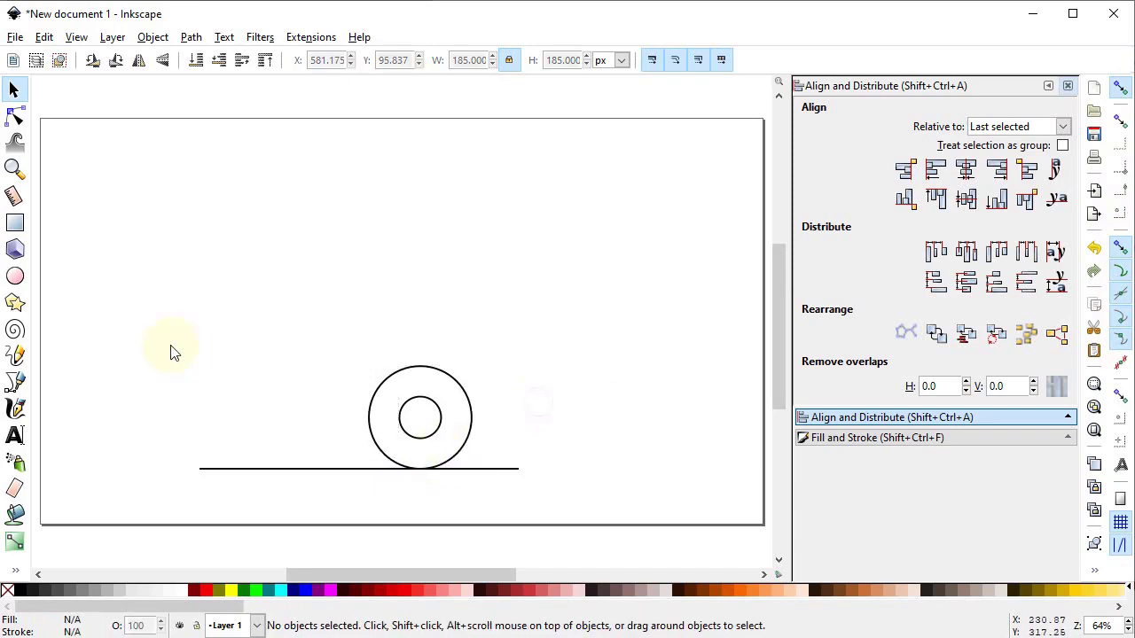
Draw a vertical line about 399 px long to the right of the circles and set its height to 500 px.
click(15, 381)
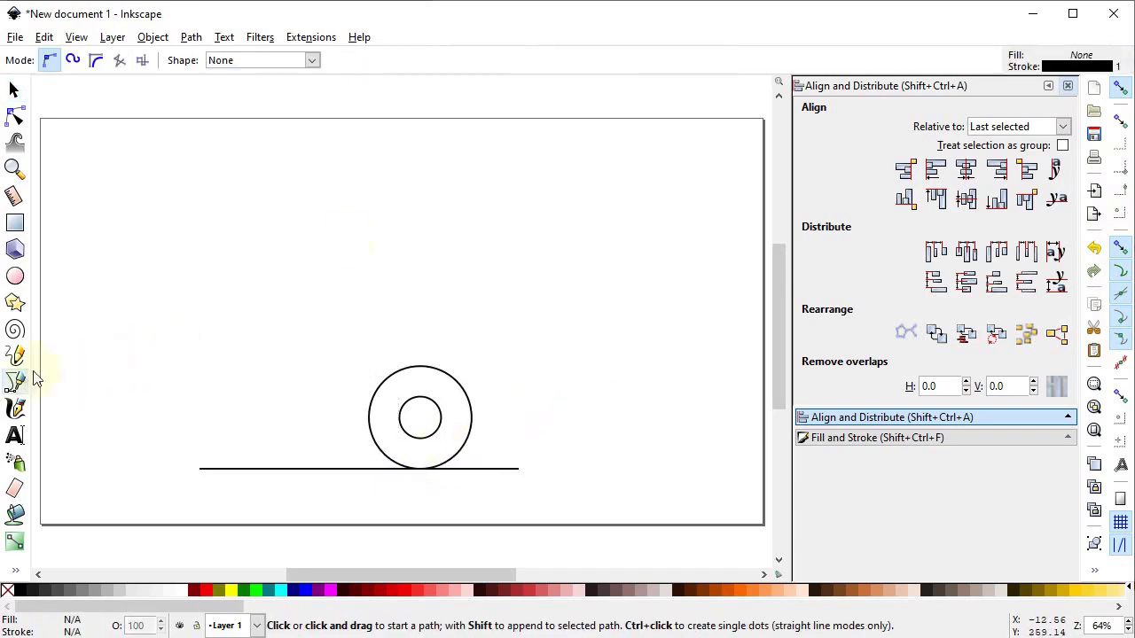
click(533, 193)
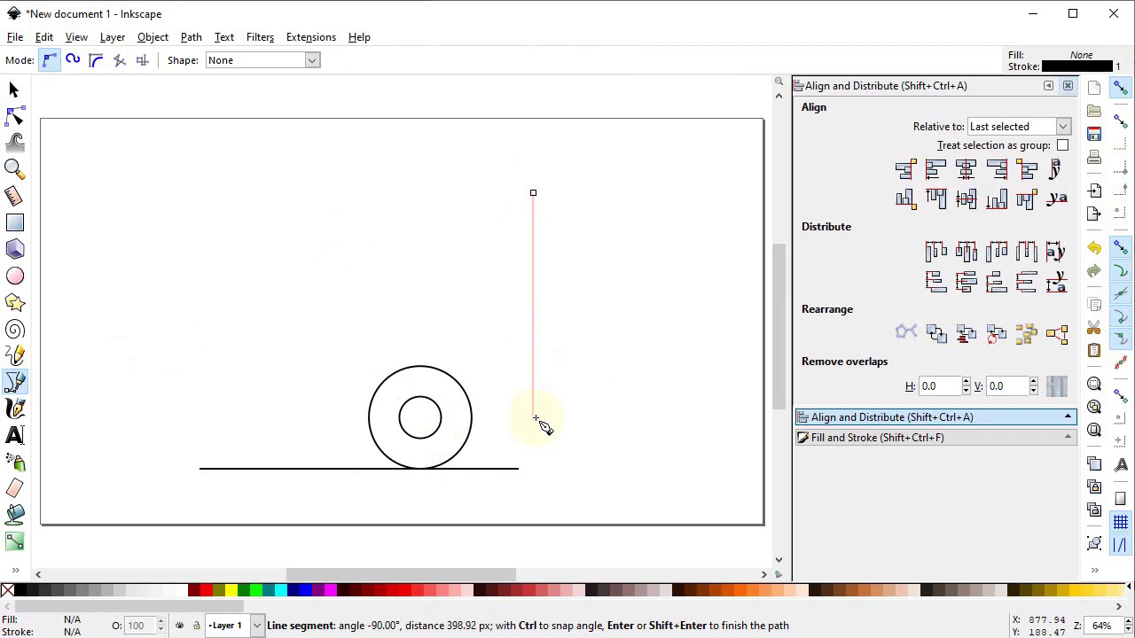
click(533, 417)
click(14, 90)
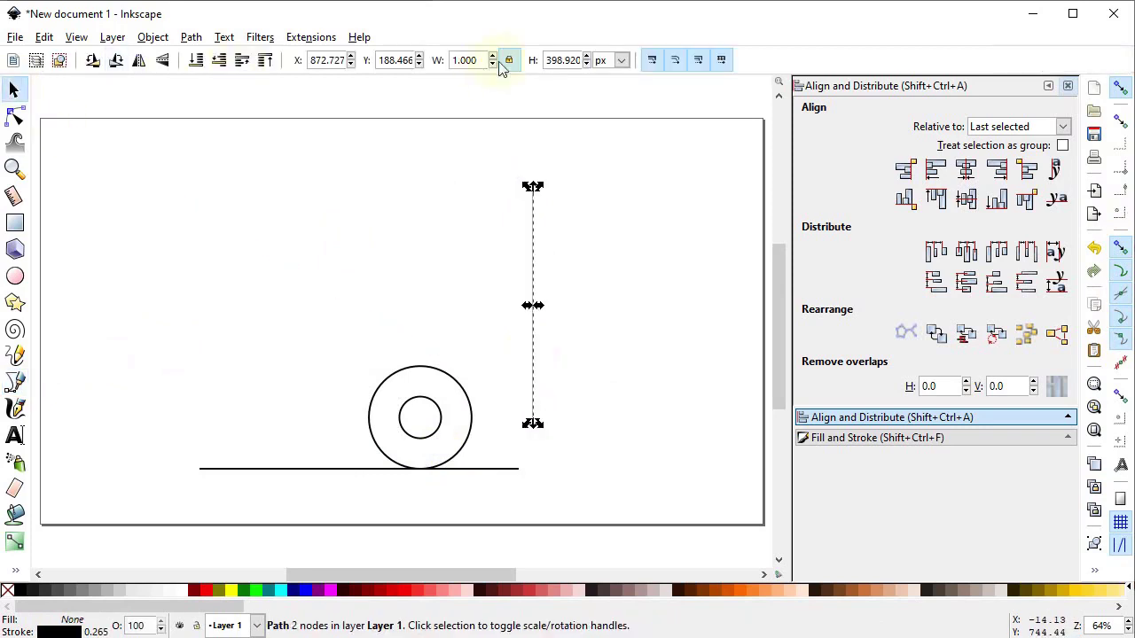
double_click(566, 60)
text(500)
key(Return)
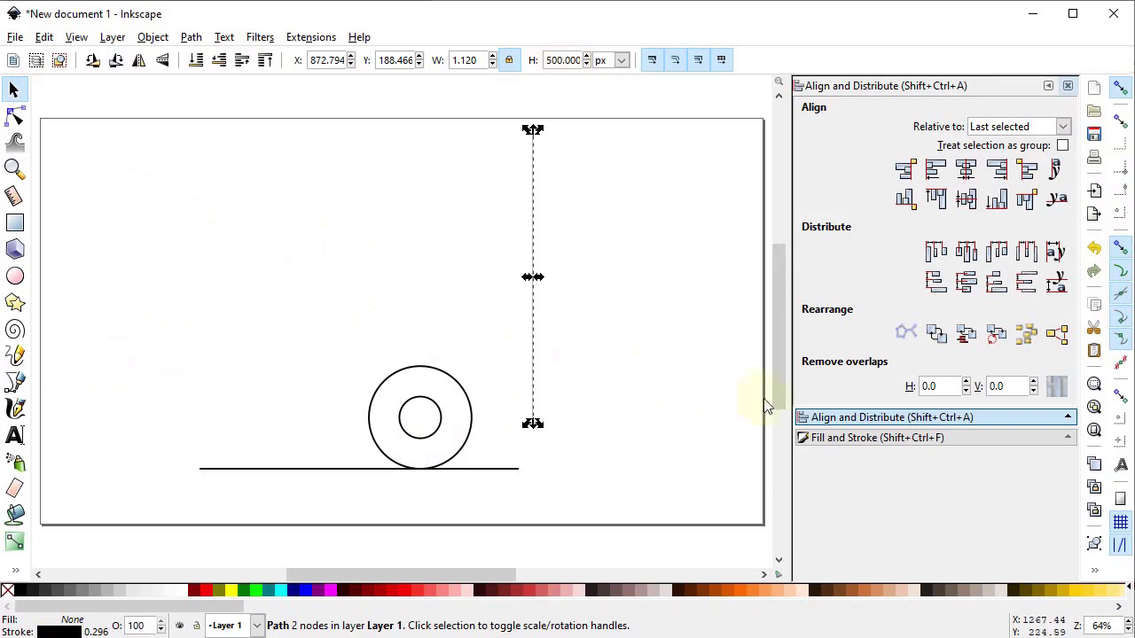
Set the vertical line's stroke width to 3 px and snap its lower end to the small circle's right quadrant point.
click(822, 437)
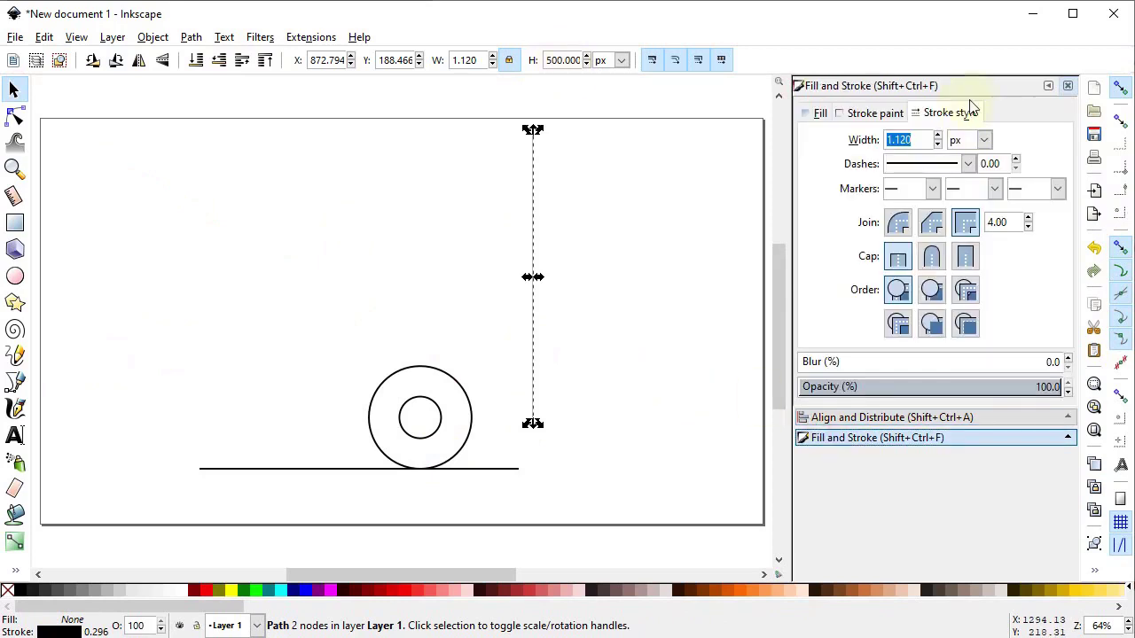
text(3)
key(Return)
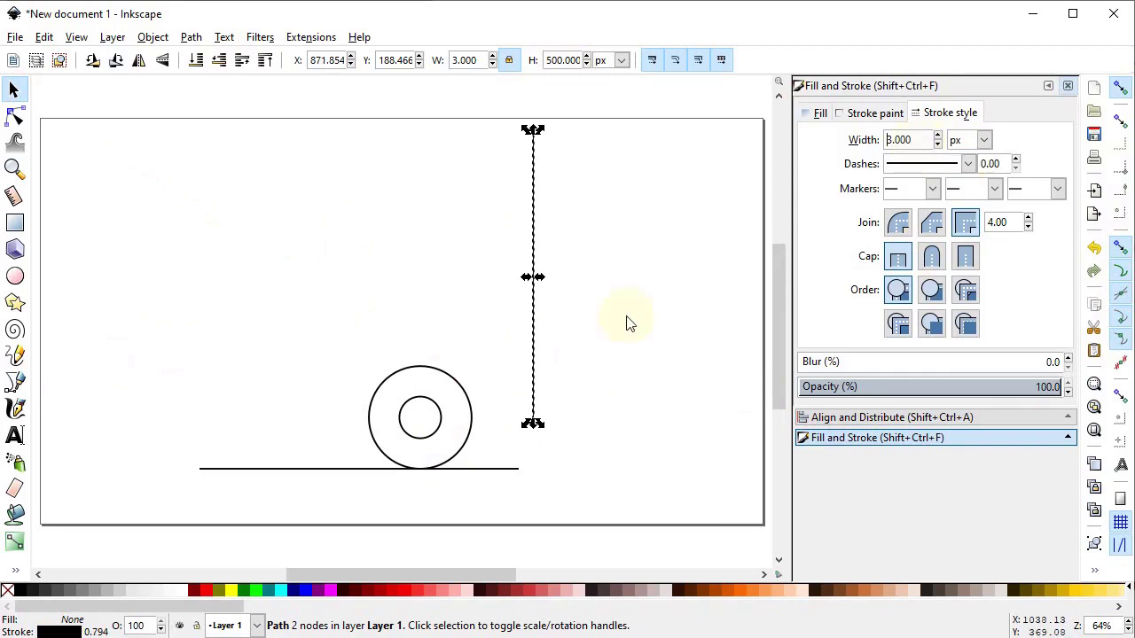
click(572, 396)
drag(536, 406, 446, 404)
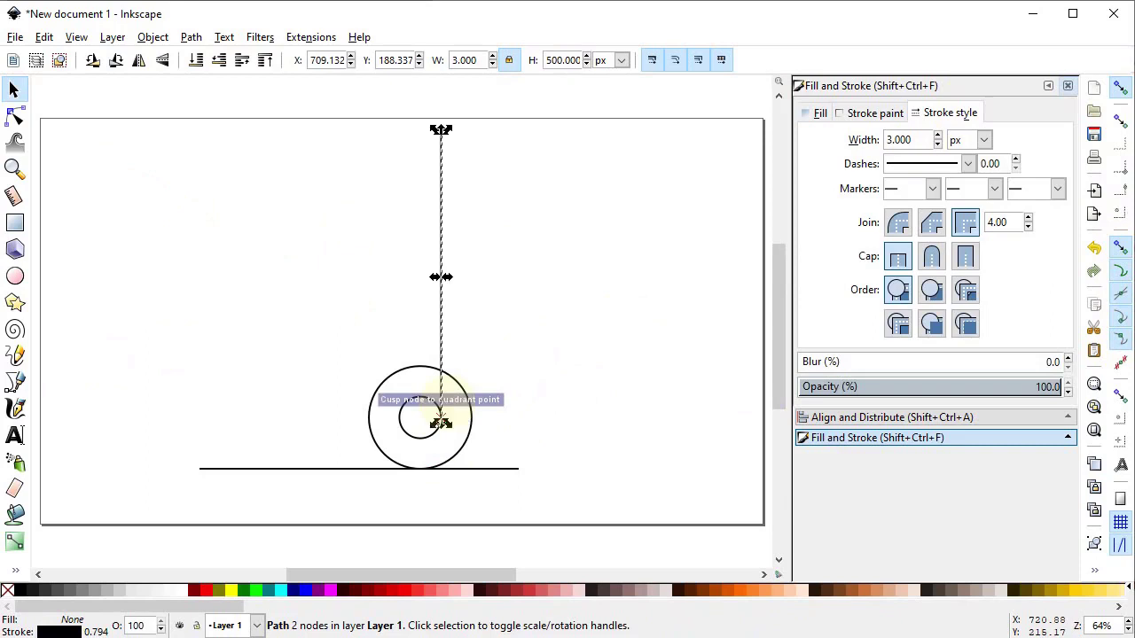
Duplicate the vertical line and snap the copy's lower end to the large circle's right quadrant point.
right_click(442, 316)
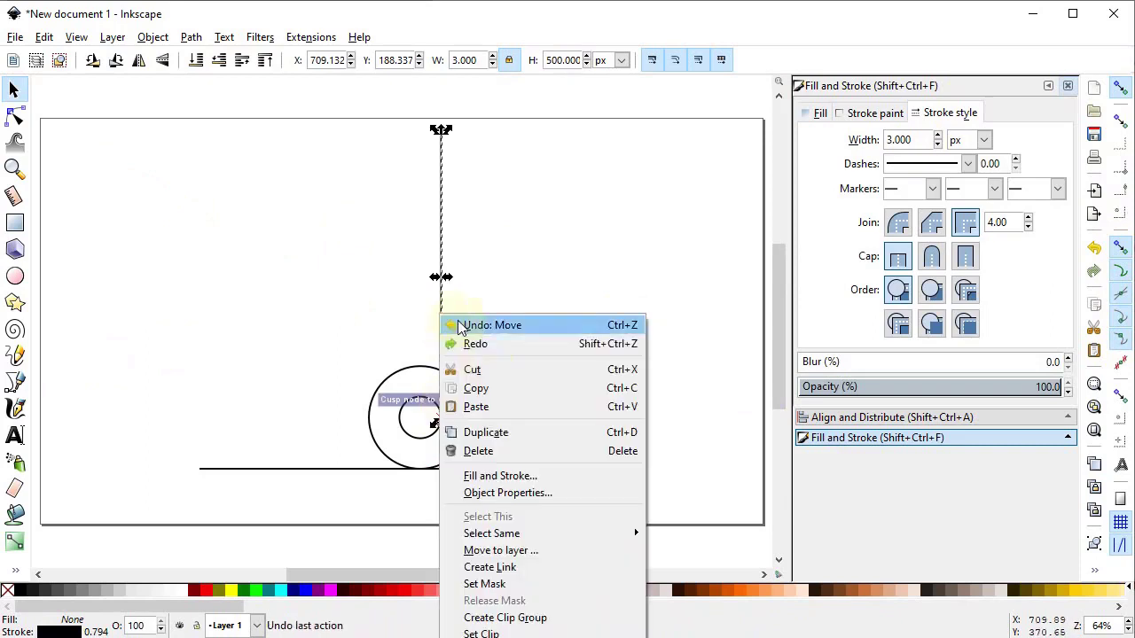
click(497, 432)
drag(442, 398, 472, 402)
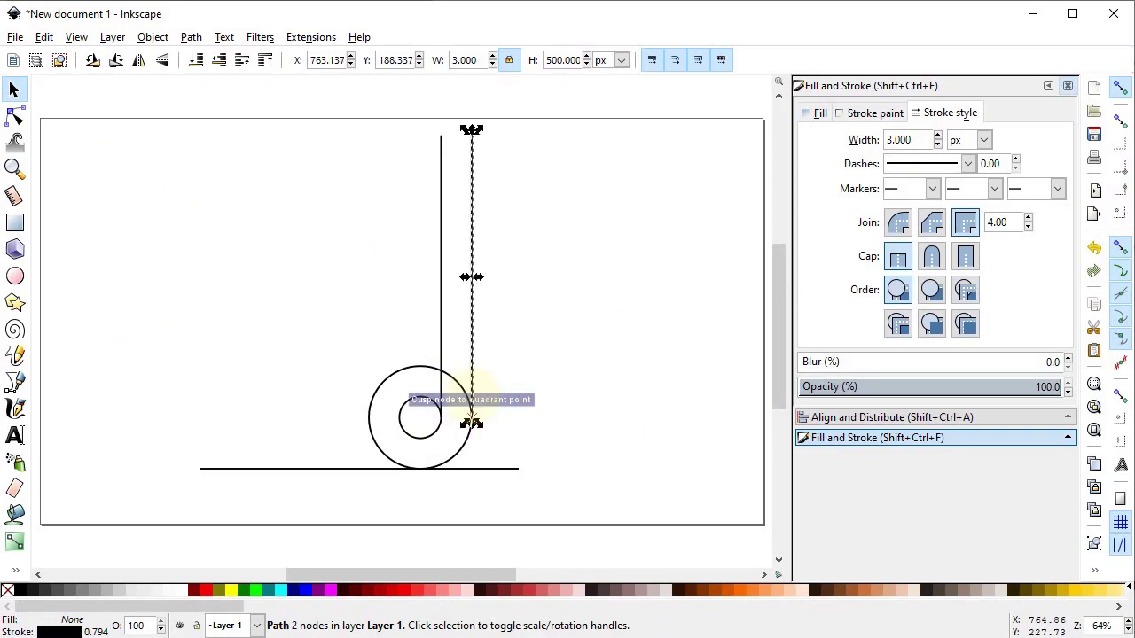
Move both vertical lines straight down together until their lower ends meet the base line.
click(476, 325)
click(472, 319)
shift+click(442, 318)
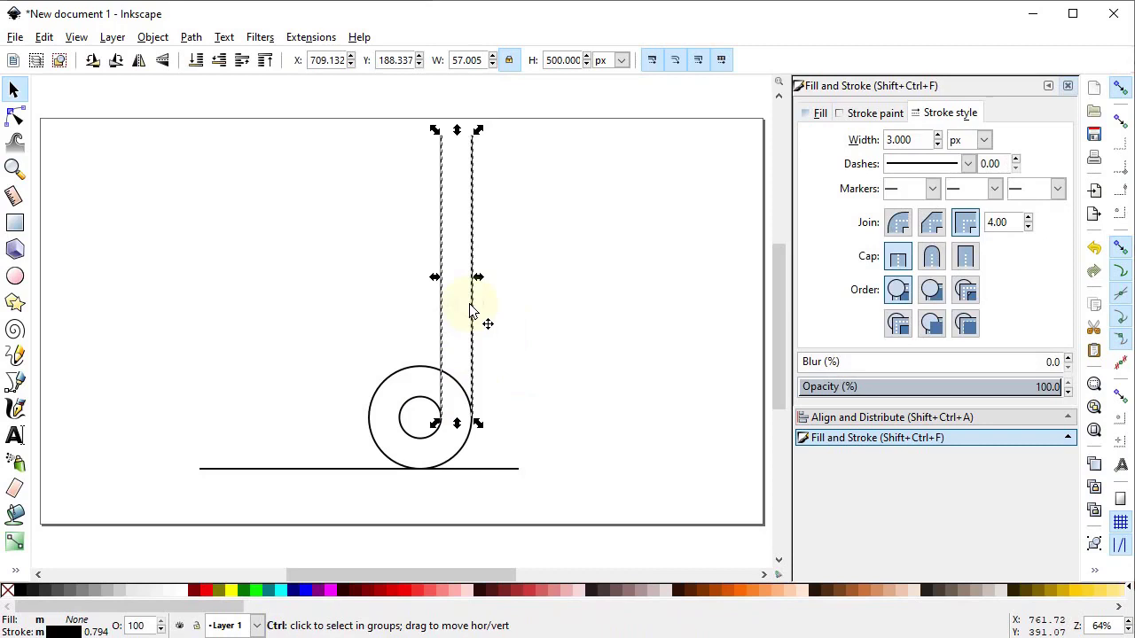
drag(470, 310, 362, 501)
Change the stroke colour of both circles to red and deselect them.
click(489, 349)
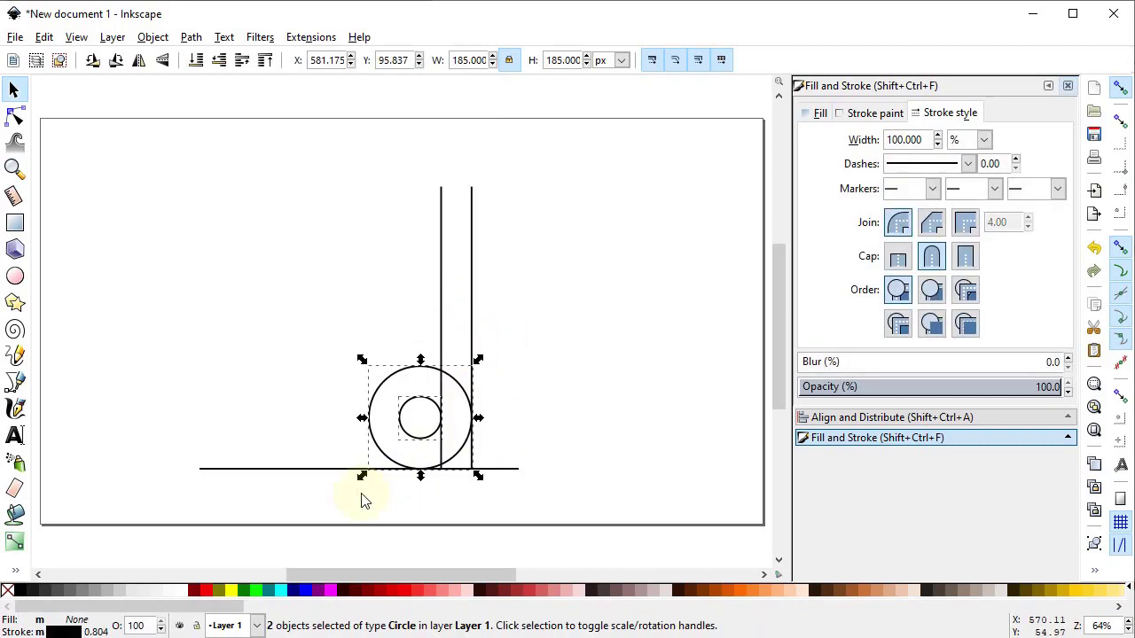
shift+click(418, 590)
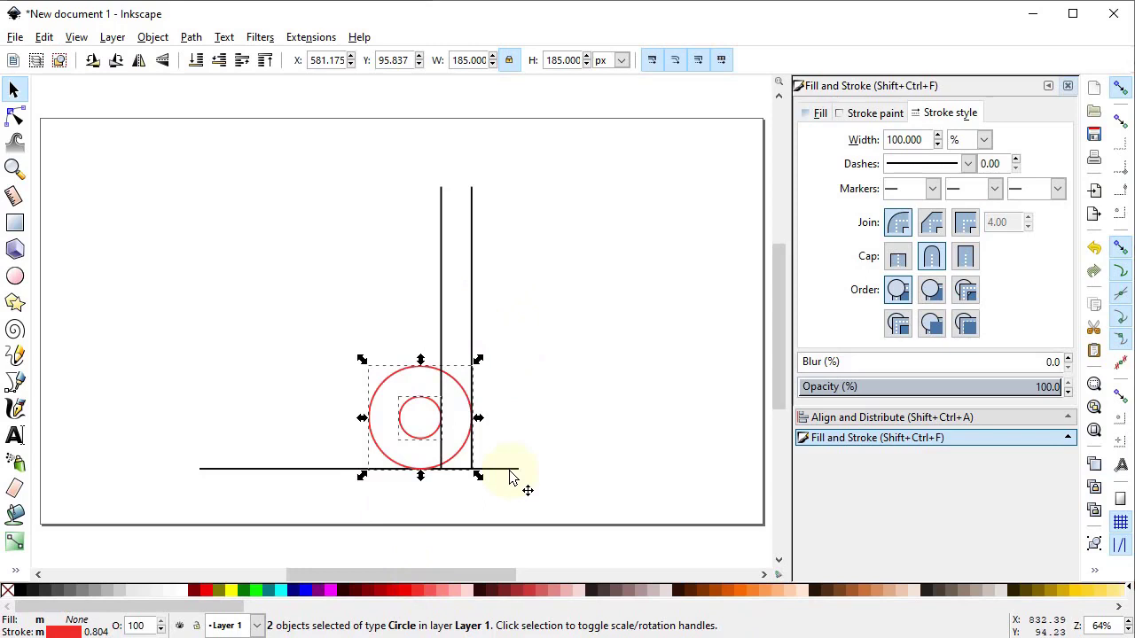
click(491, 187)
Duplicate the pair of vertical lines and place the copy on the base line, its right line touching the large circle's left quadrant.
mouse_move(493, 175)
mouse_down()
mouse_move(476, 337)
mouse_move(428, 484)
mouse_up()
right_click(470, 259)
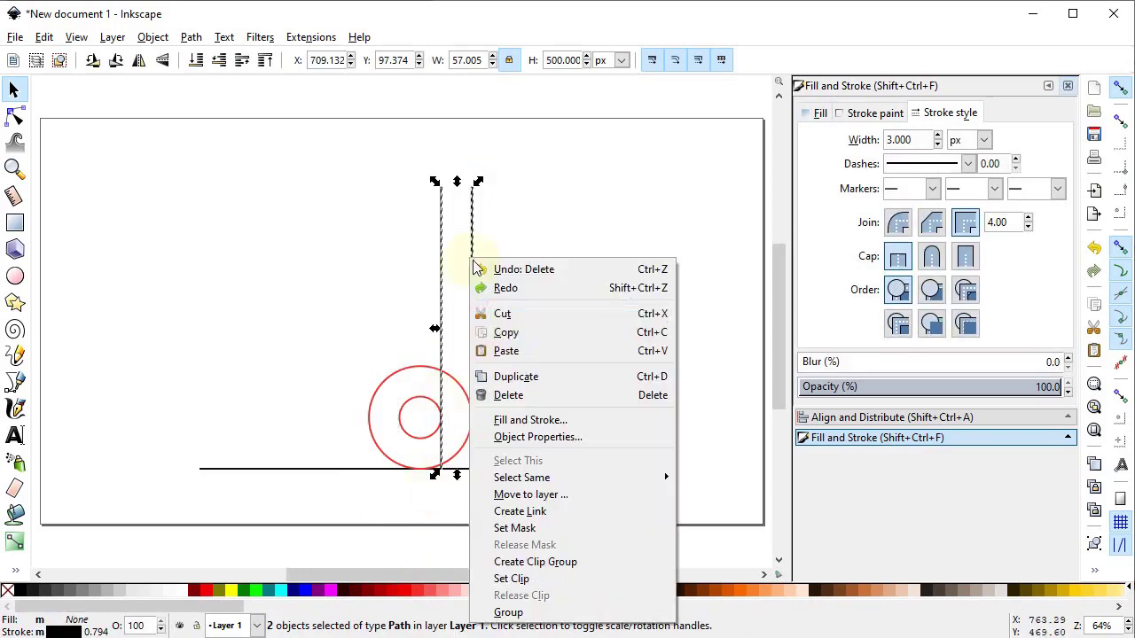
click(518, 378)
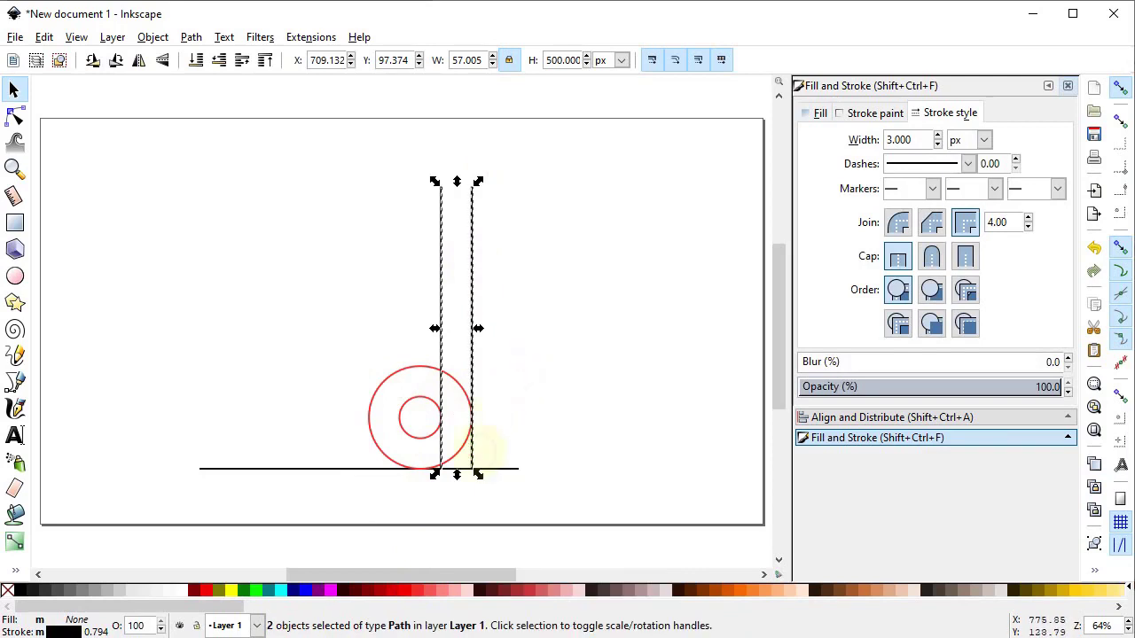
drag(470, 460, 370, 418)
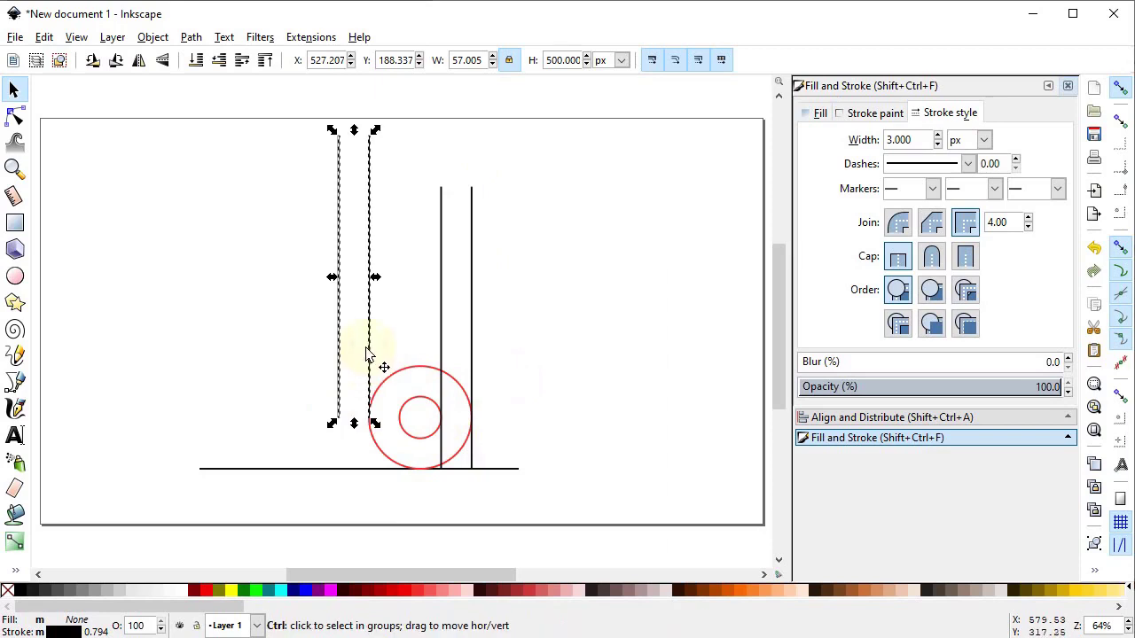
drag(369, 359, 370, 406)
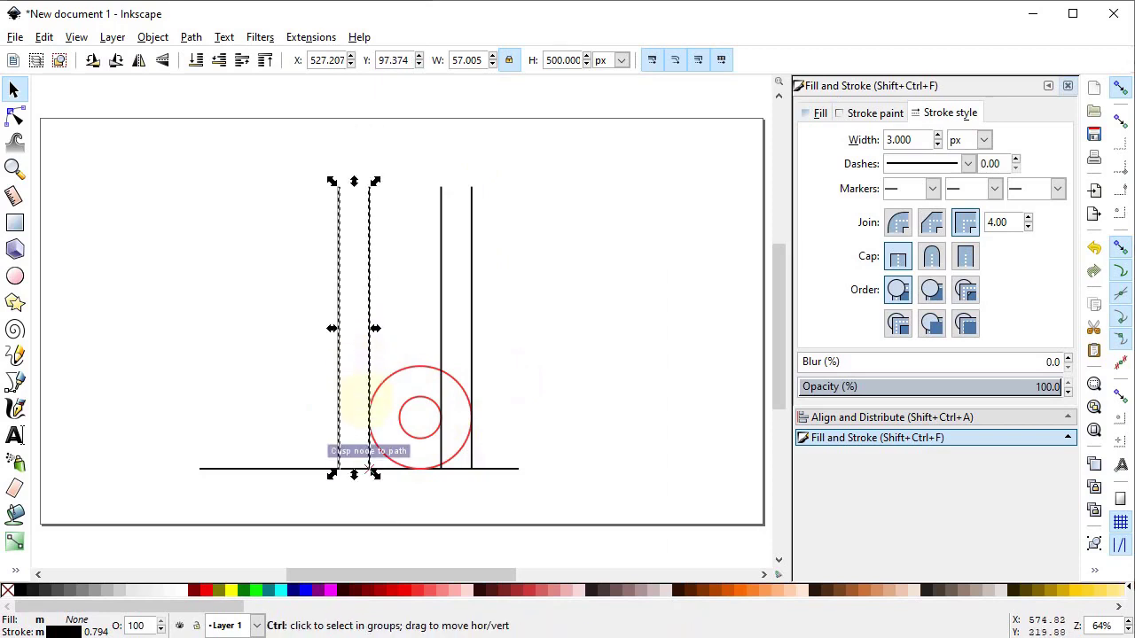
Duplicate the left pair of lines and shift the copy left by one line spacing so the adjoining lines coincide.
right_click(363, 272)
click(428, 393)
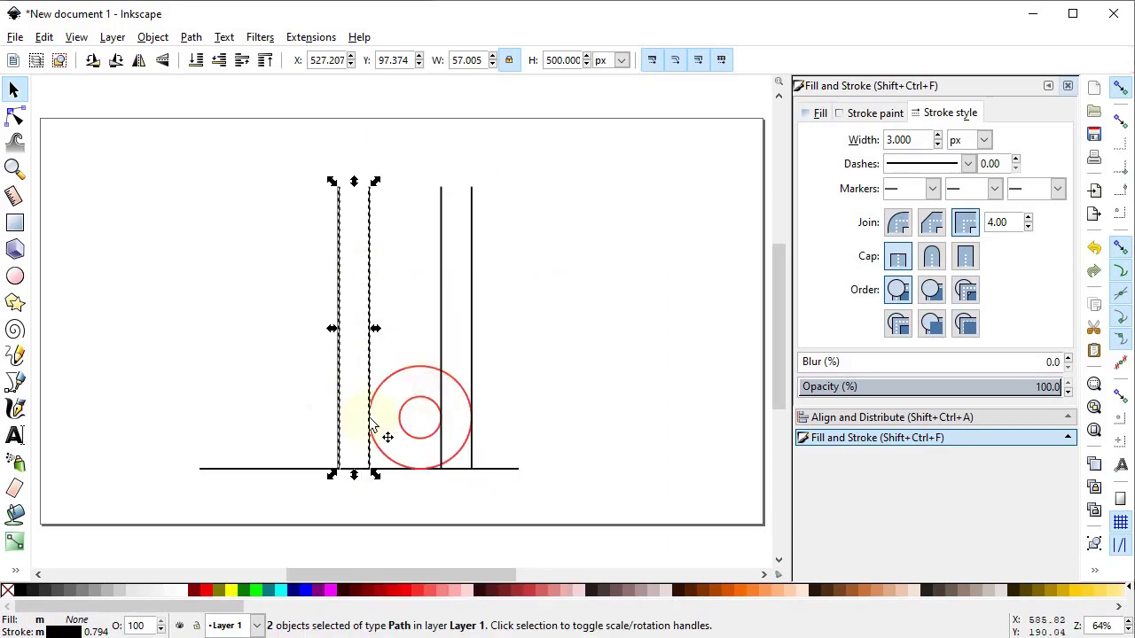
drag(372, 381, 341, 378)
click(494, 354)
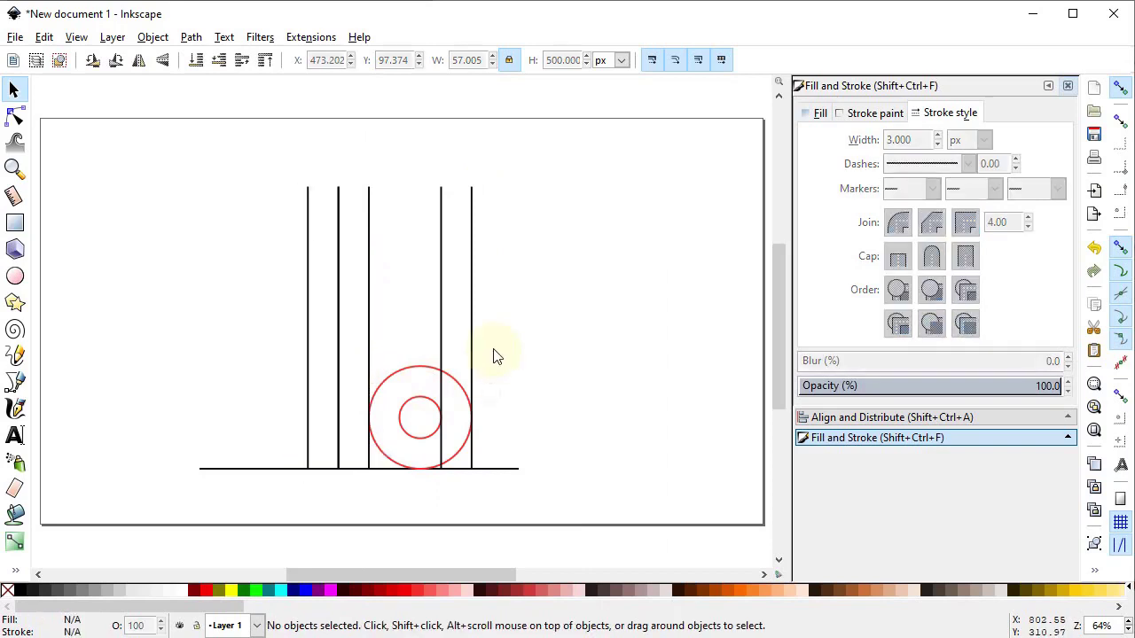
Draw a horizontal line between the large circle's left and right quadrant points and set its stroke width to 3 px.
drag(494, 352, 361, 496)
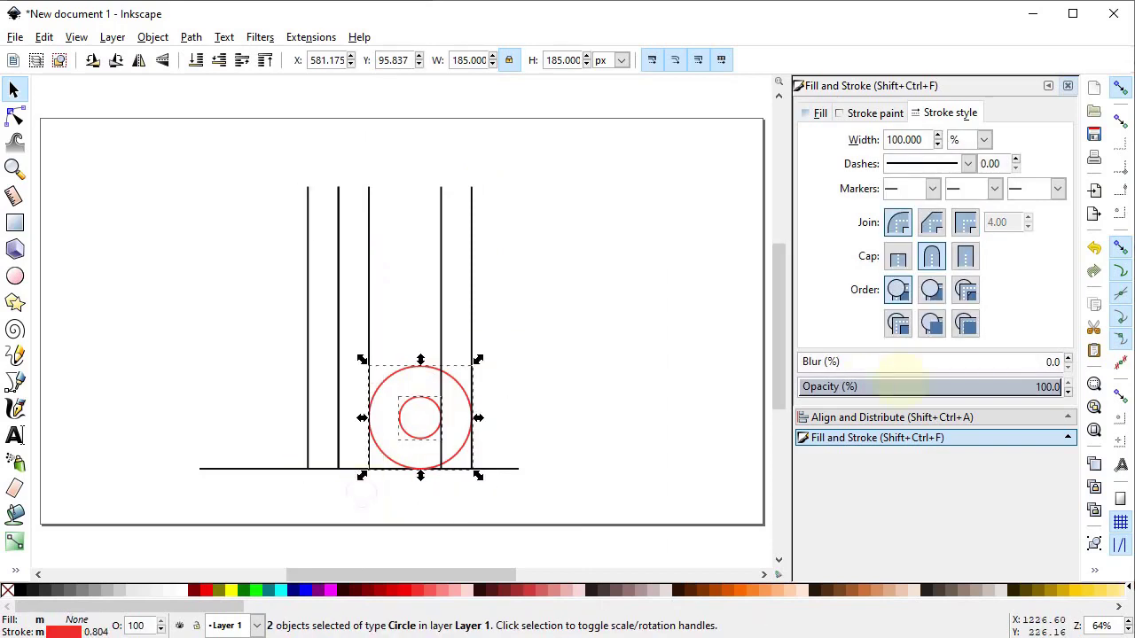
click(1095, 387)
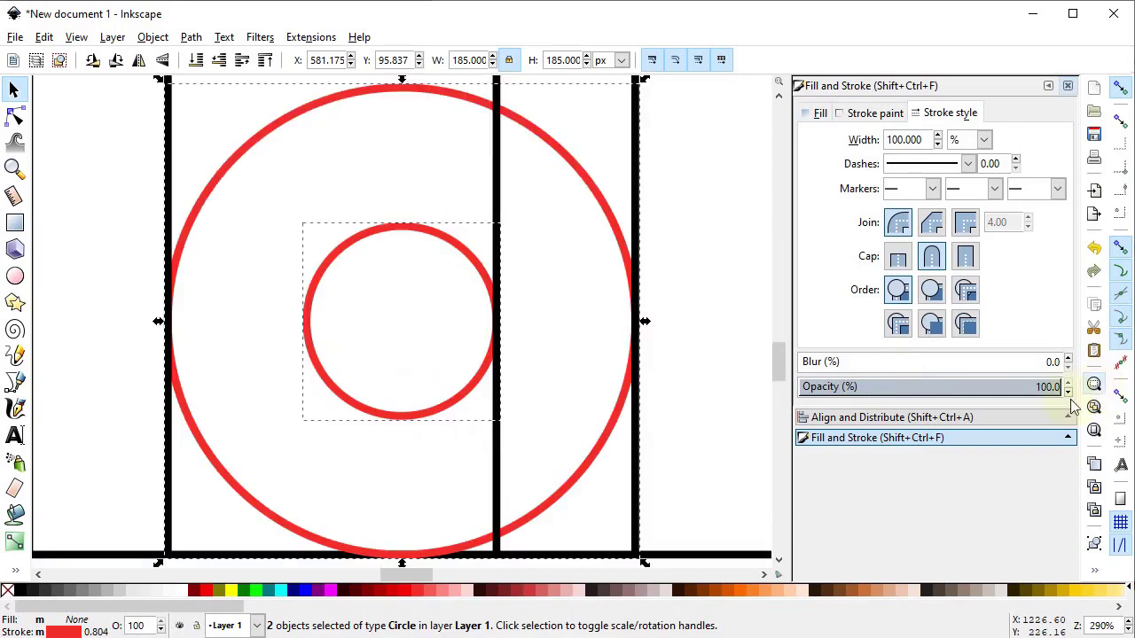
click(410, 453)
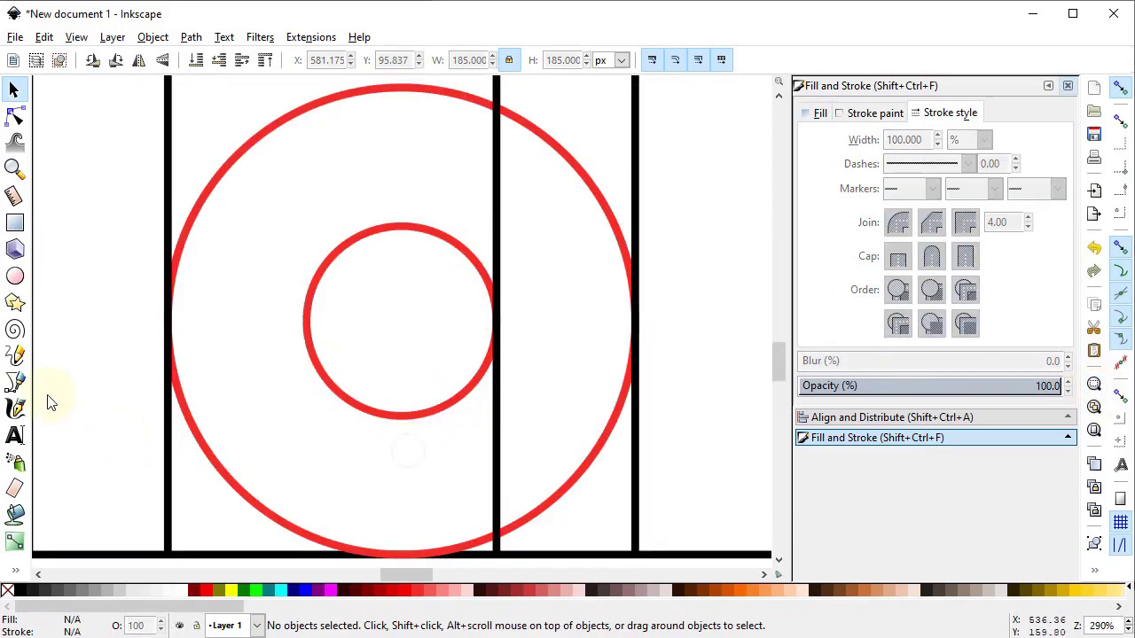
click(15, 382)
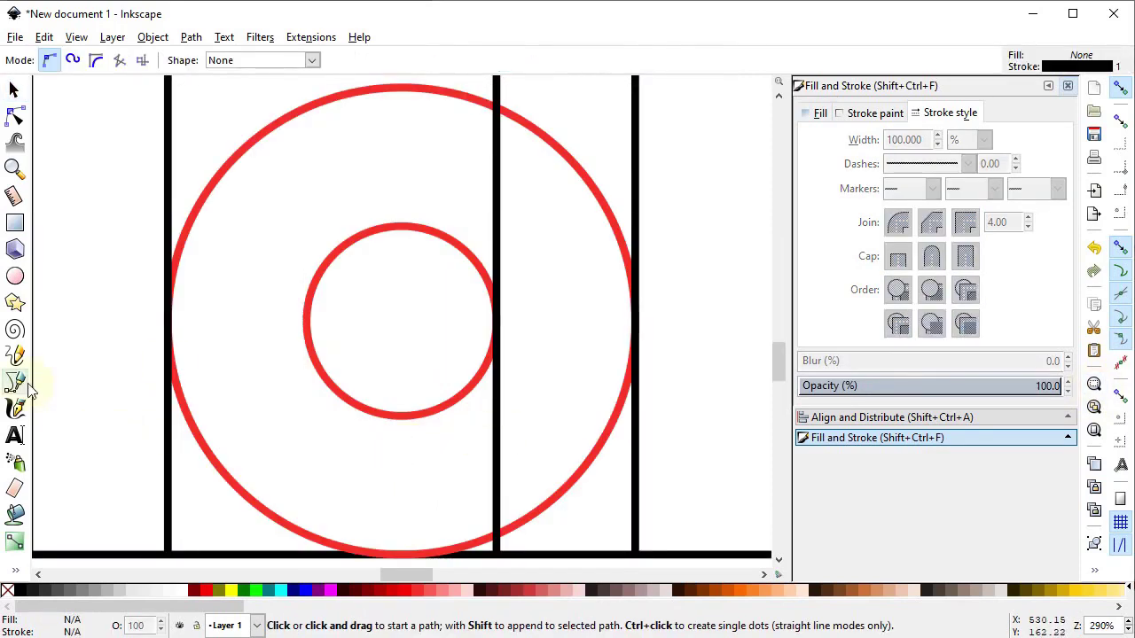
click(168, 321)
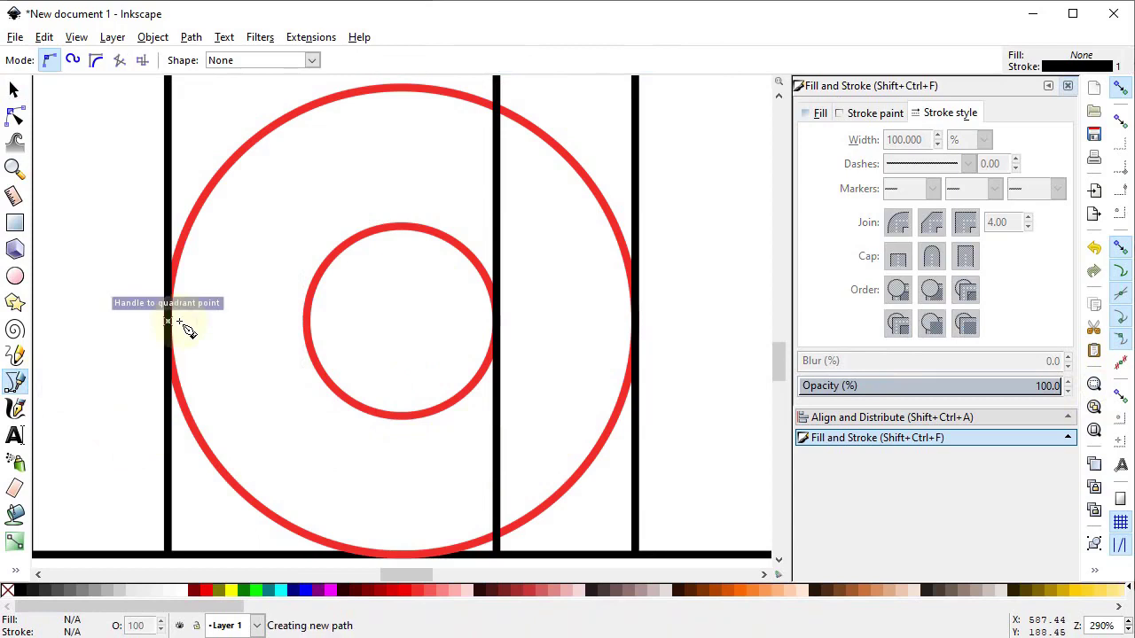
click(635, 322)
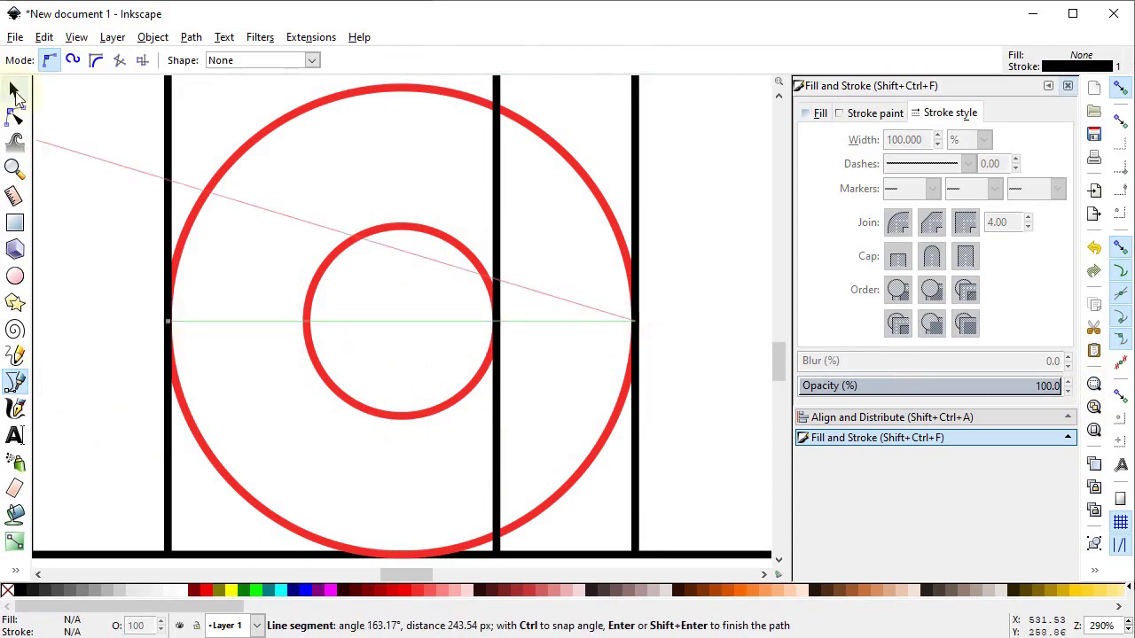
click(15, 91)
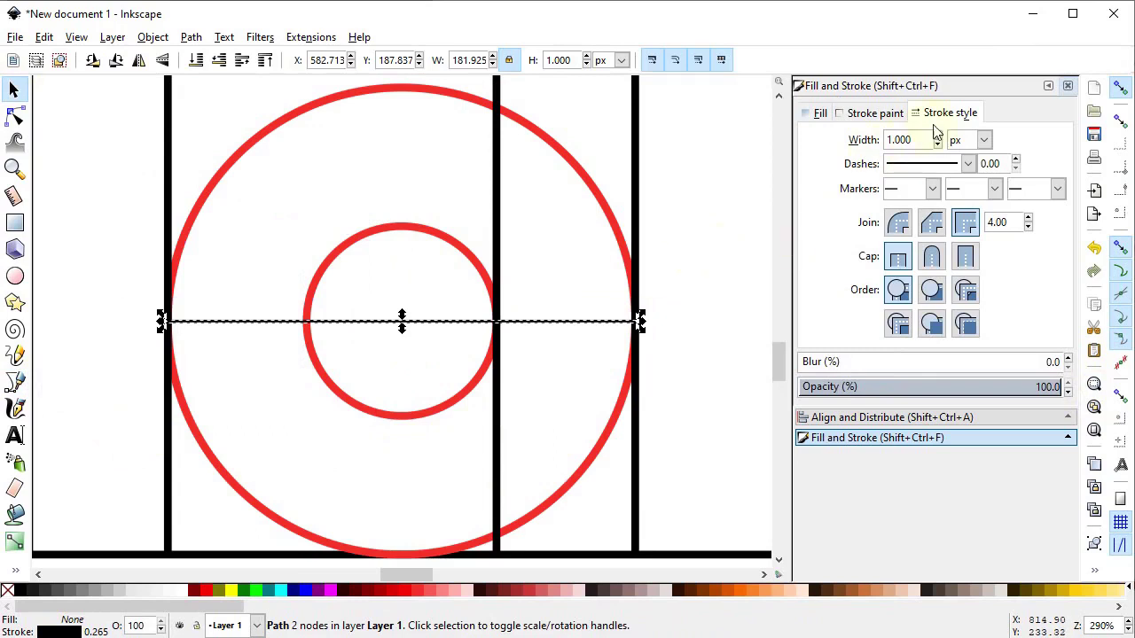
key(Return)
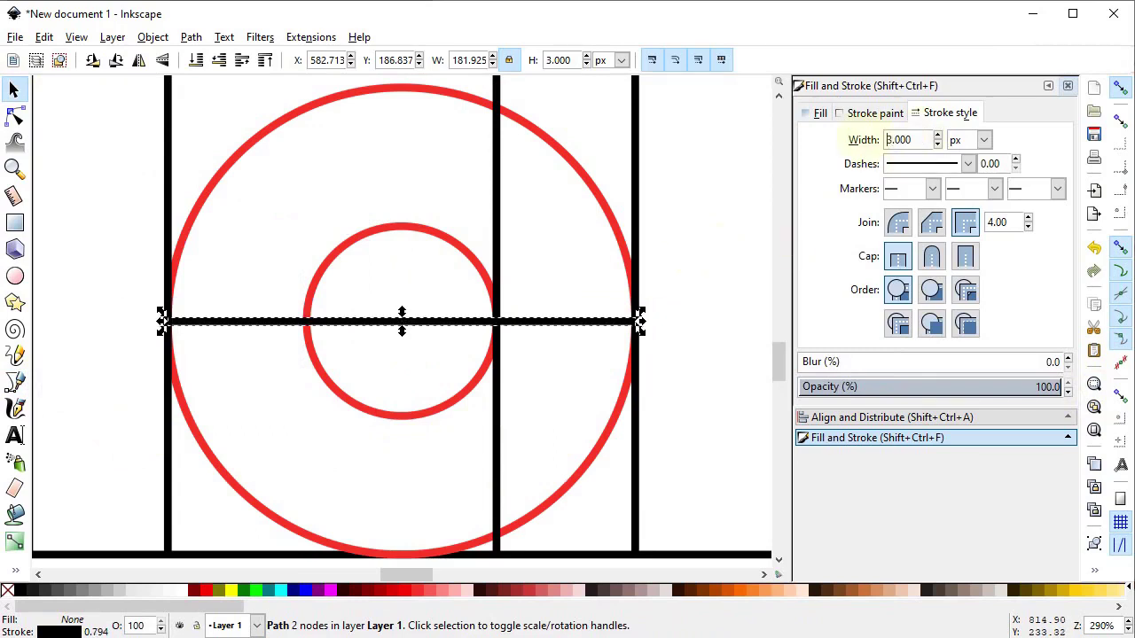
Rotate the circle's horizontal diameter line 53° counterclockwise.
click(152, 36)
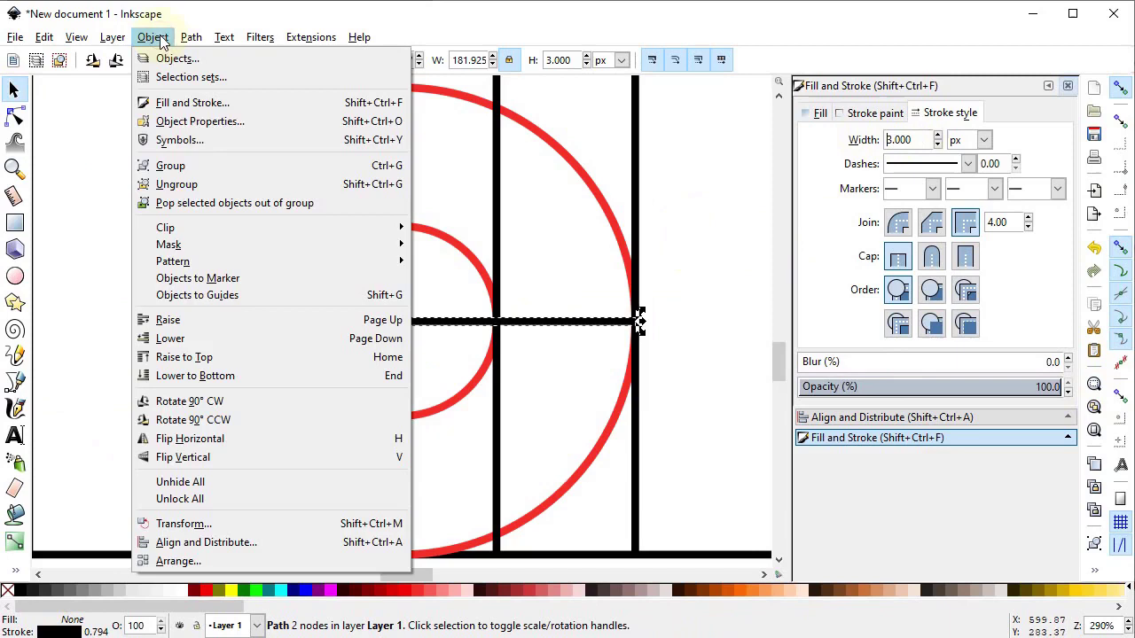
click(160, 524)
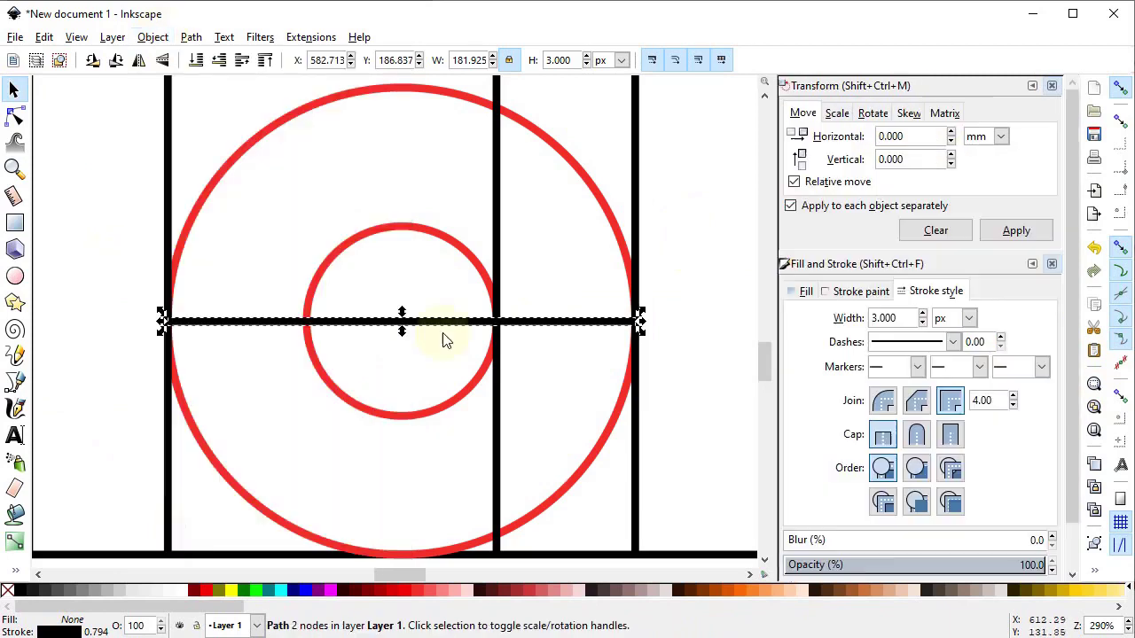
click(874, 113)
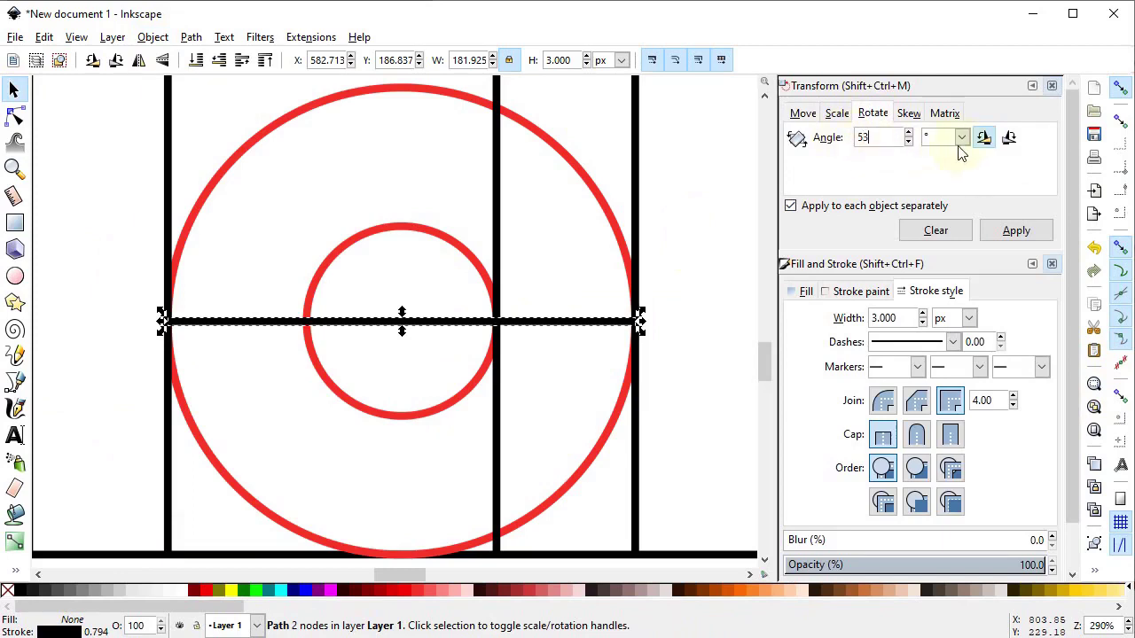
text(53)
click(983, 137)
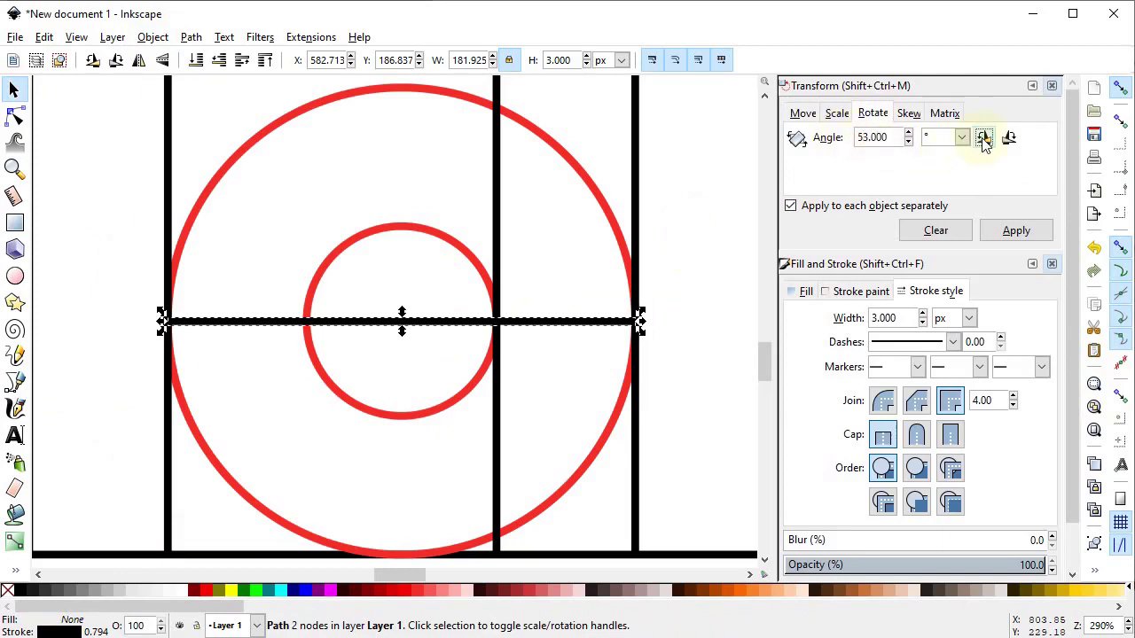
click(1002, 231)
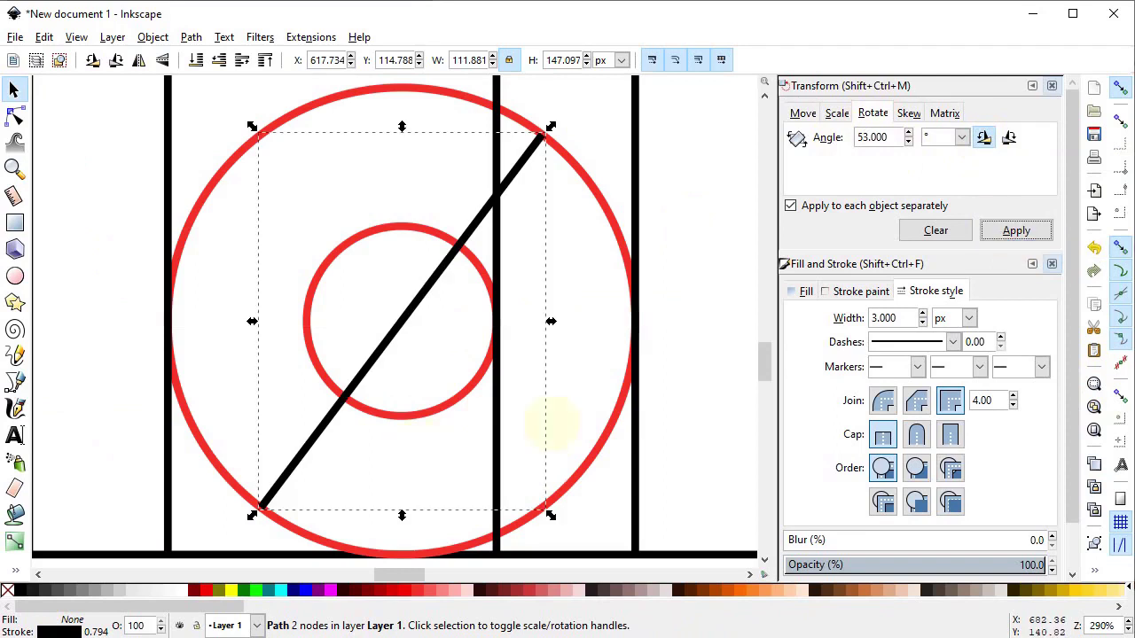
Duplicate the right pair of vertical lines, shift the copy right by one line spacing so the adjoining lines coincide, and deselect.
click(1094, 430)
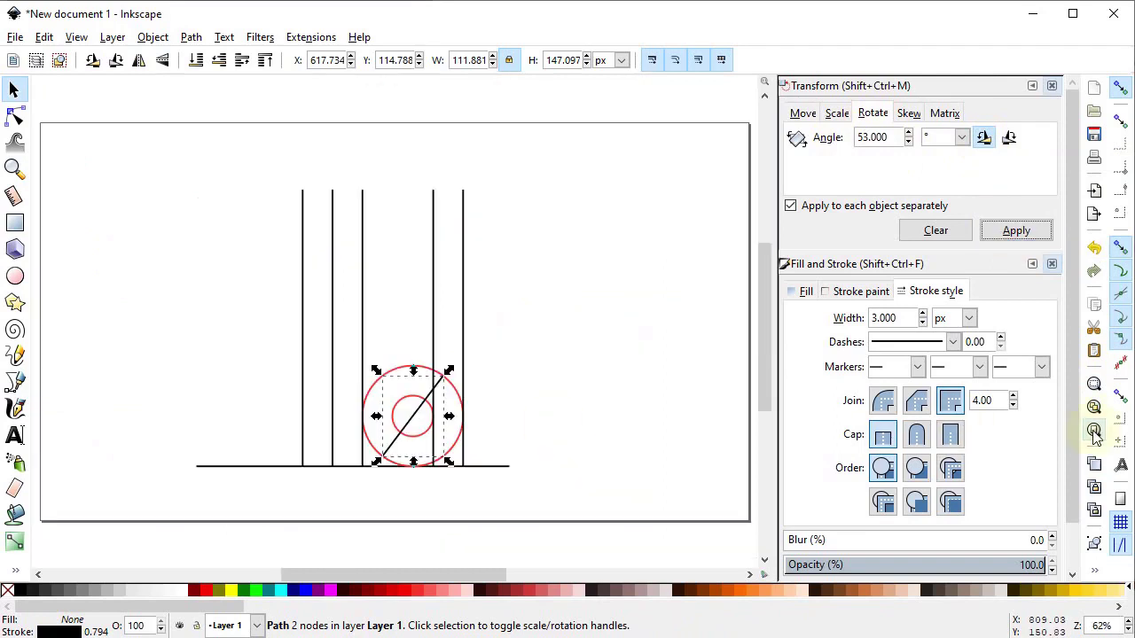
click(570, 338)
drag(481, 178, 424, 497)
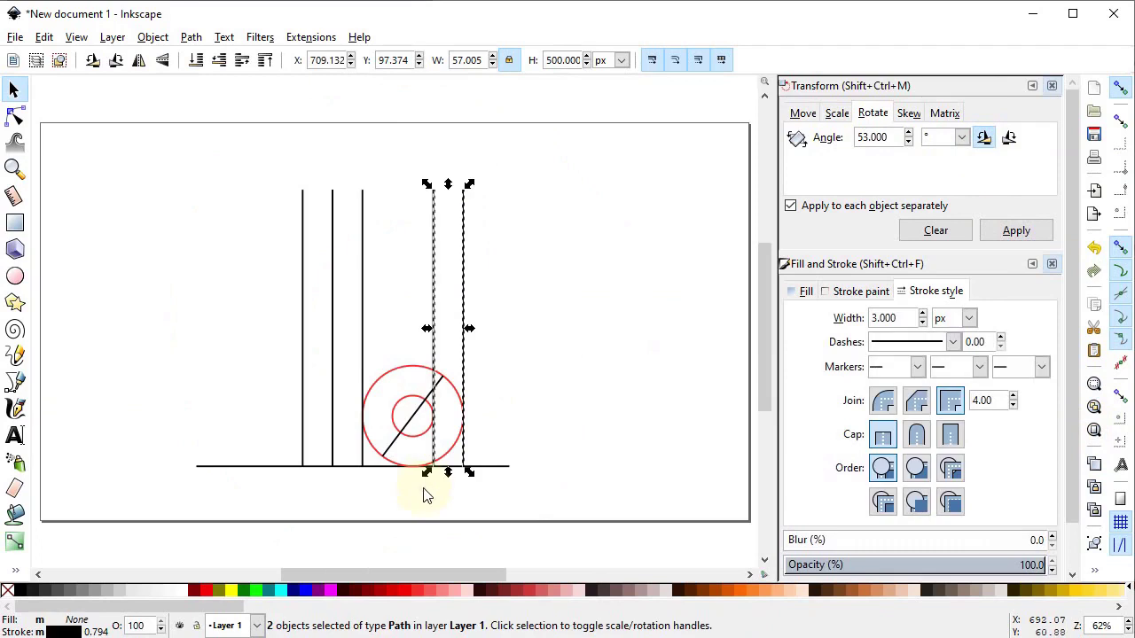
right_click(427, 256)
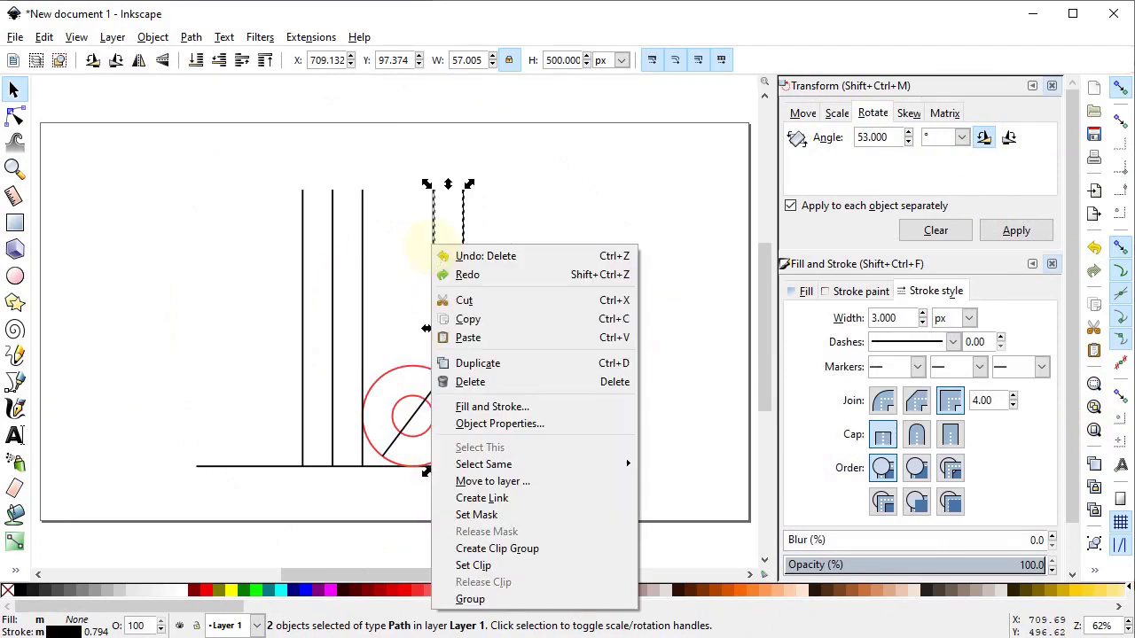
click(464, 364)
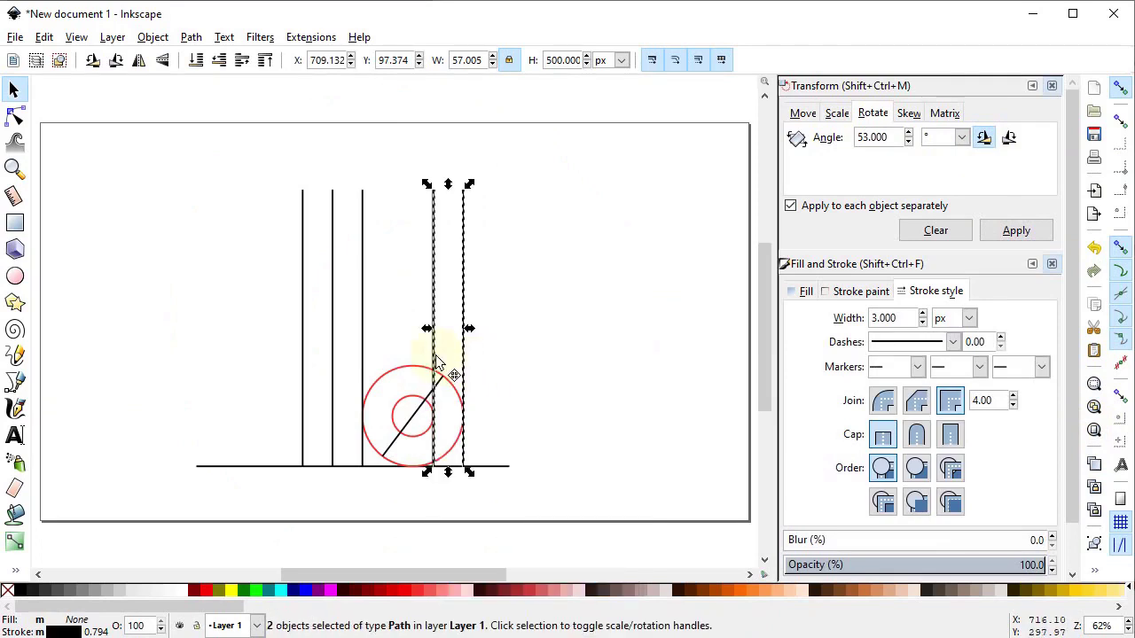
drag(436, 361, 479, 300)
click(479, 300)
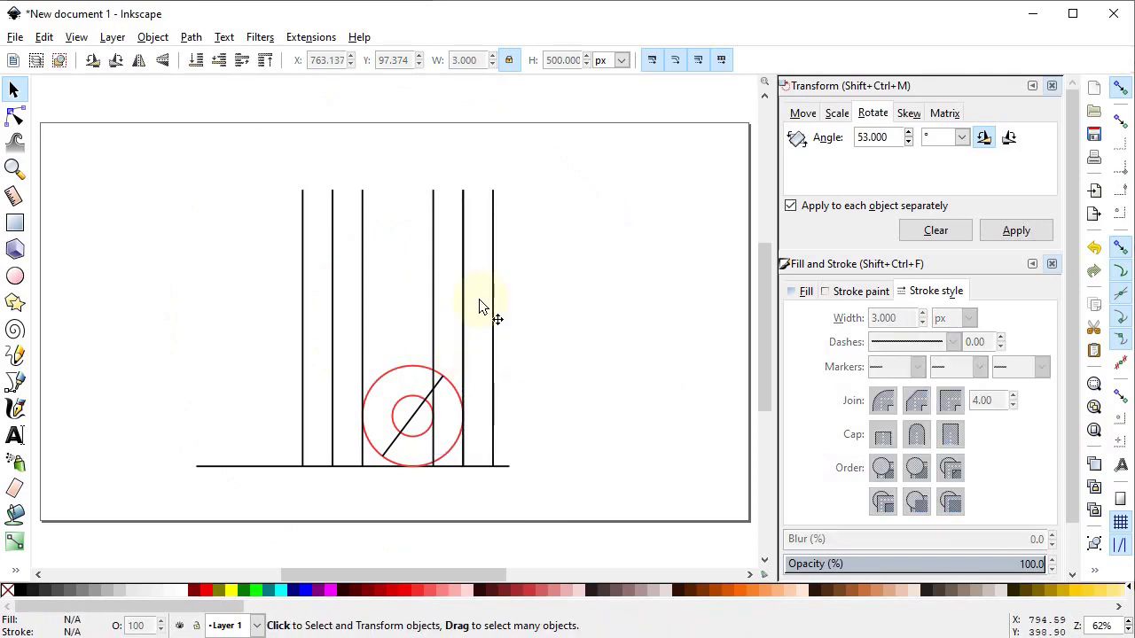
Turn off node and path snapping, duplicate the vertical line at the large circle's right quadrant, and place the copy between the two rightmost lines.
click(1091, 251)
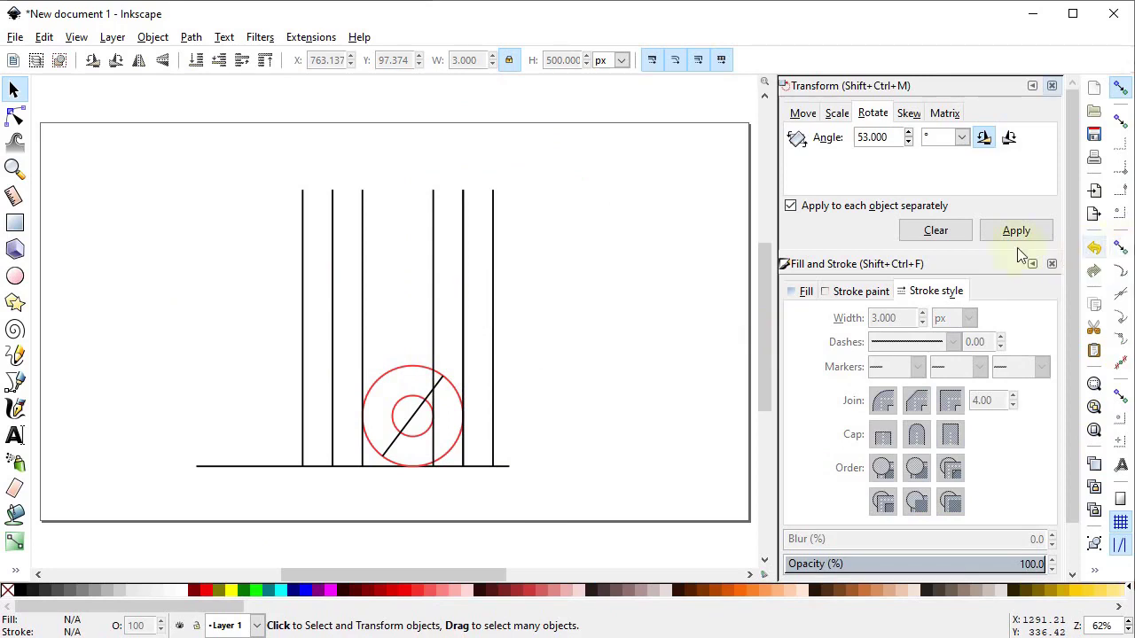
click(463, 277)
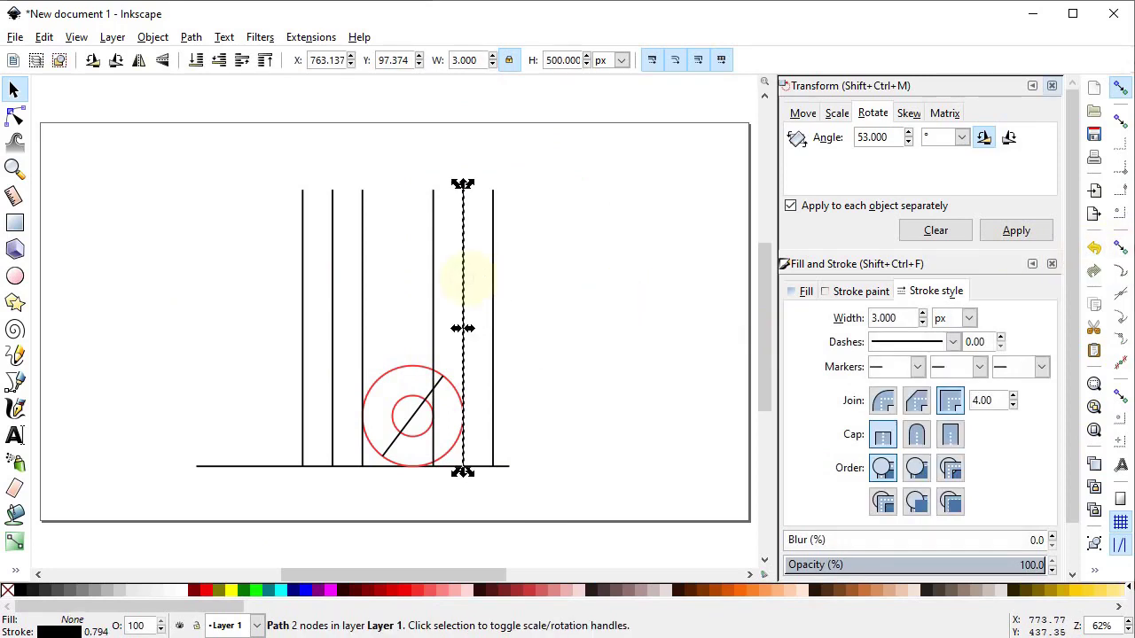
right_click(464, 278)
click(519, 395)
drag(462, 261, 479, 263)
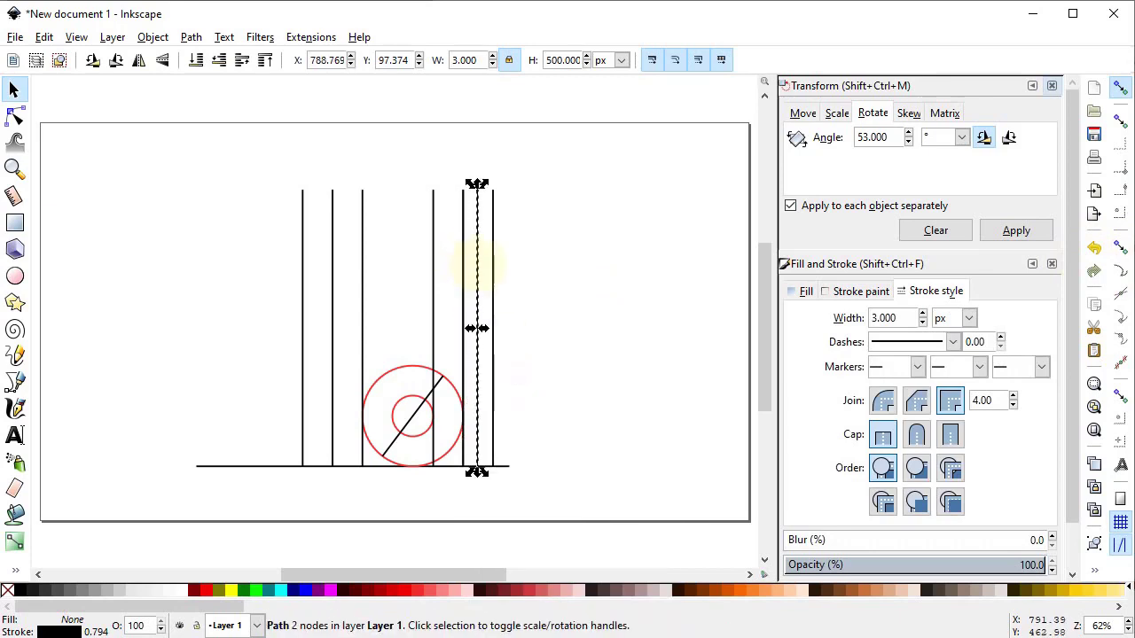
Distribute the three rightmost vertical lines with equal horizontal gaps.
shift+click(493, 270)
shift+click(463, 262)
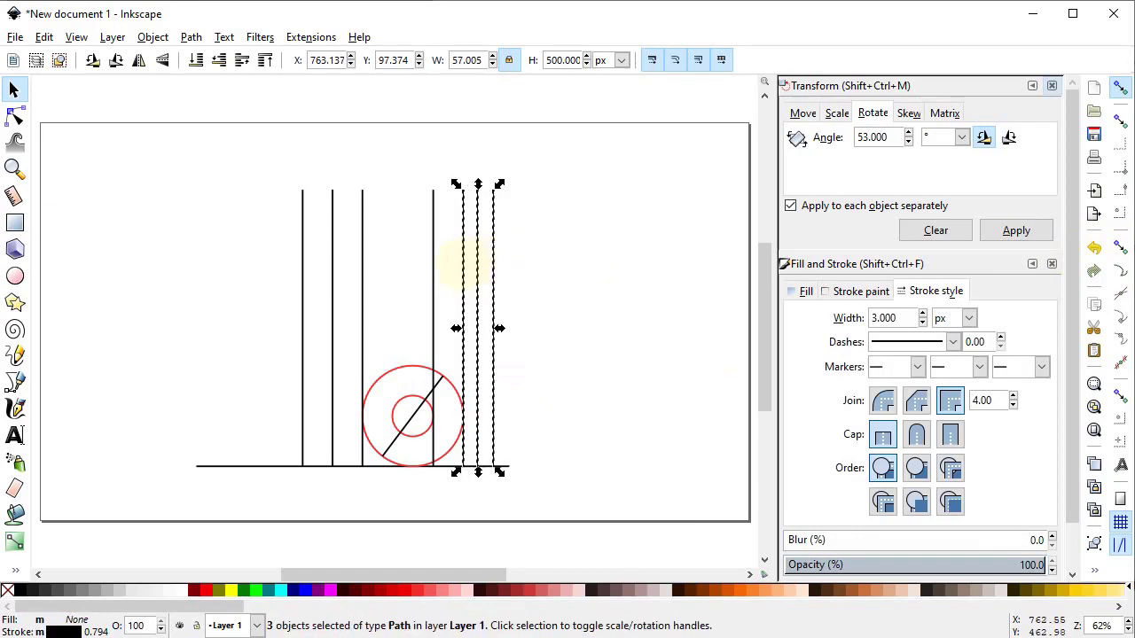
scroll(1072, 355, down, 2)
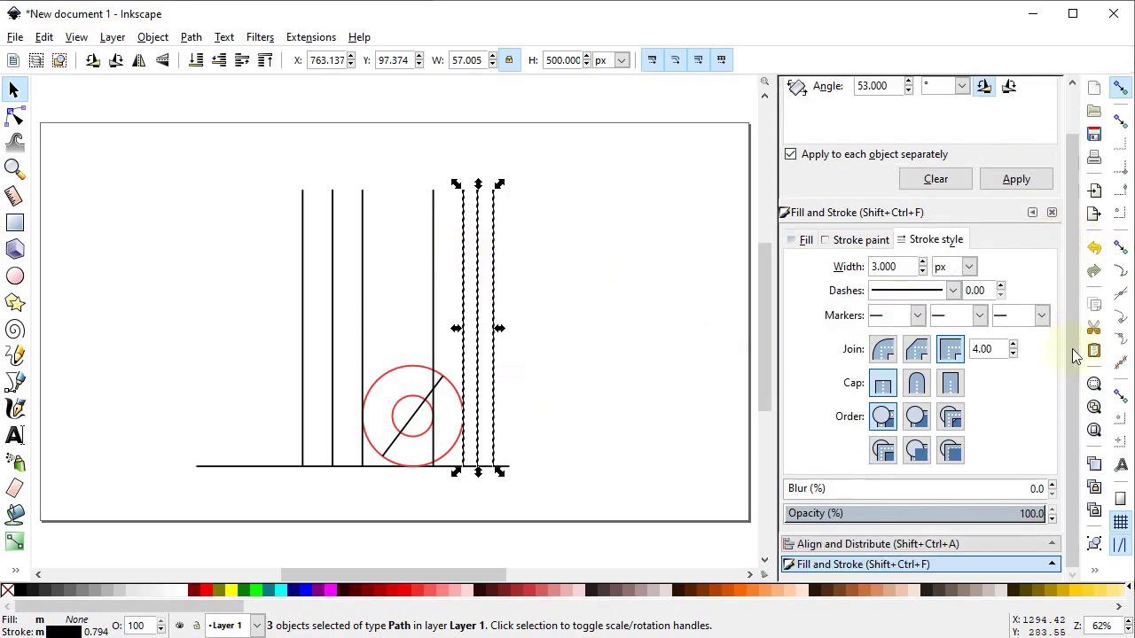
click(878, 543)
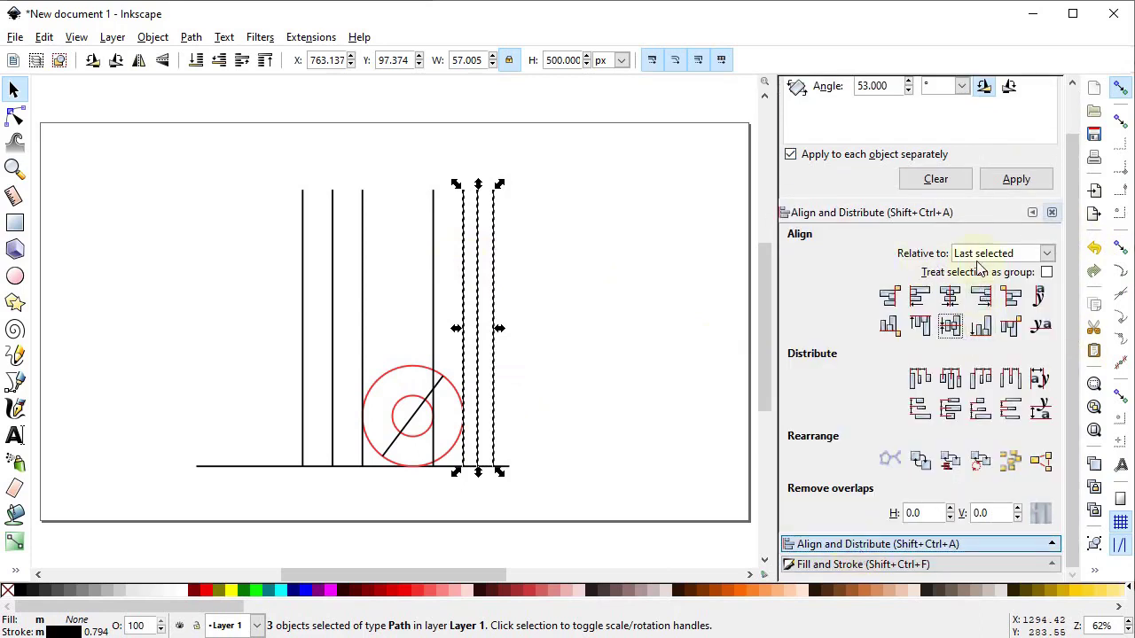
click(1020, 380)
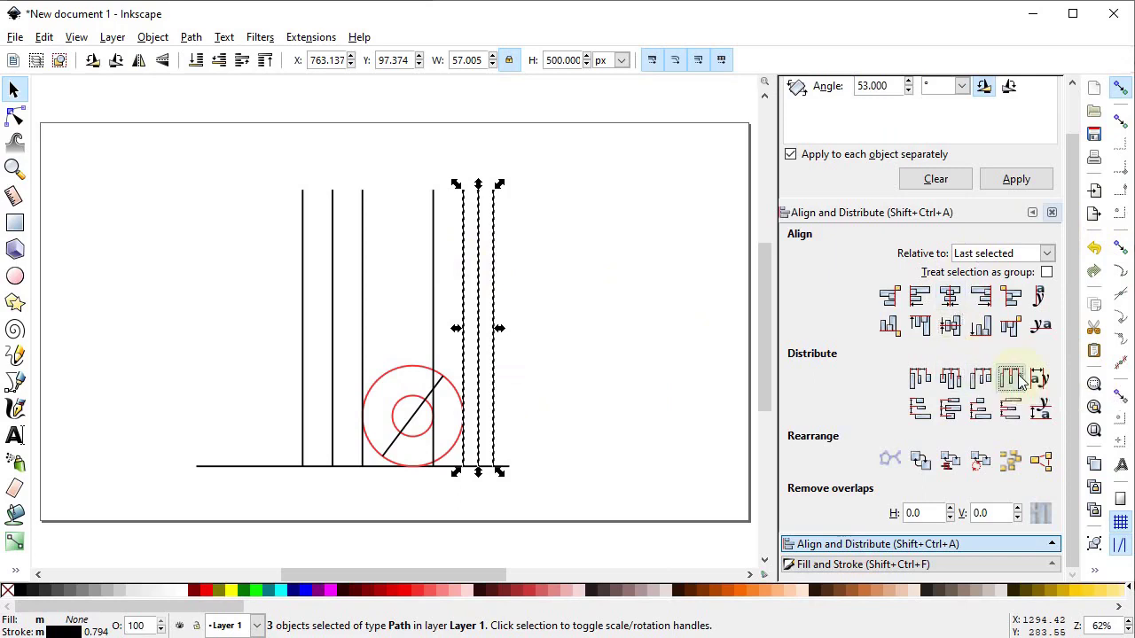
Delete the rightmost vertical line.
click(608, 341)
click(493, 363)
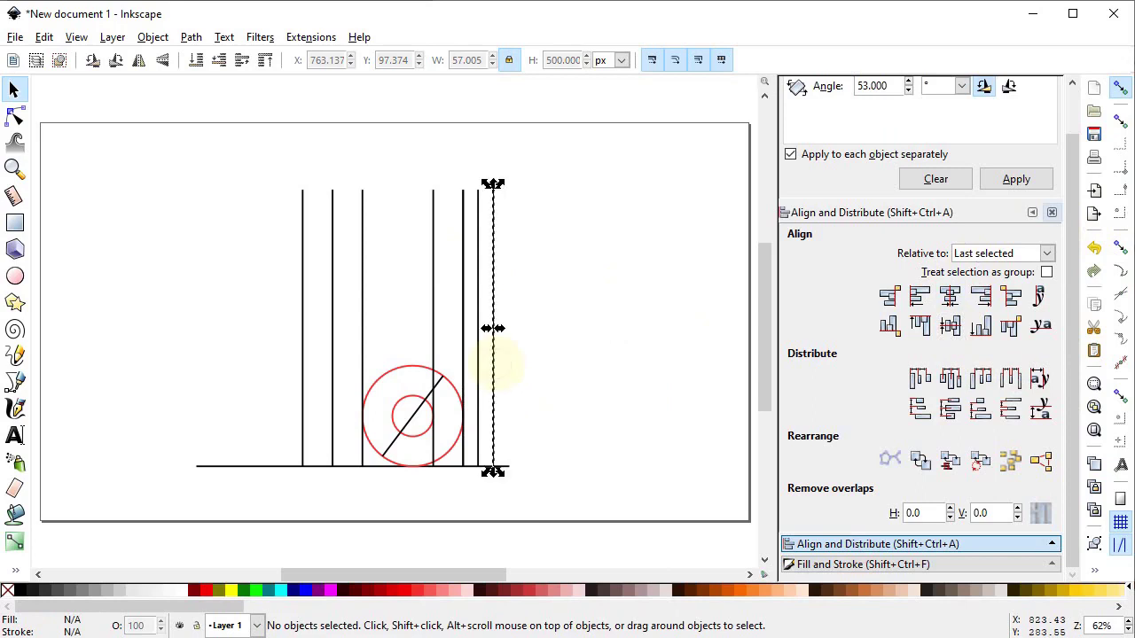
key(Delete)
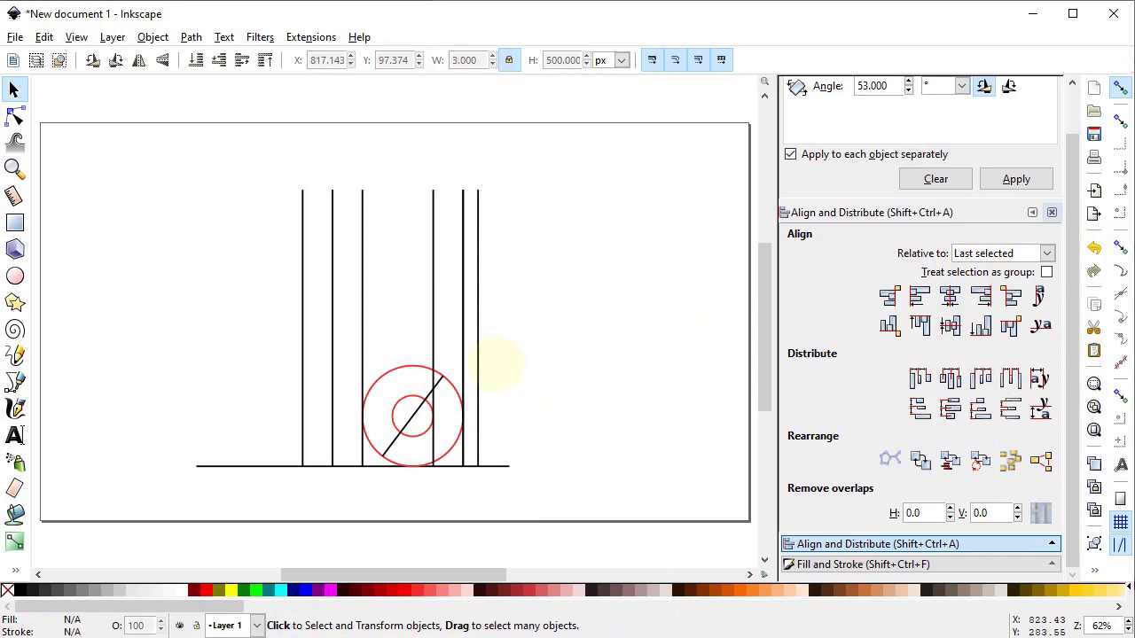
Rotate the vertical line at the small circle's right quadrant 53° counterclockwise and move its lower end near the small circle's upper right.
click(433, 298)
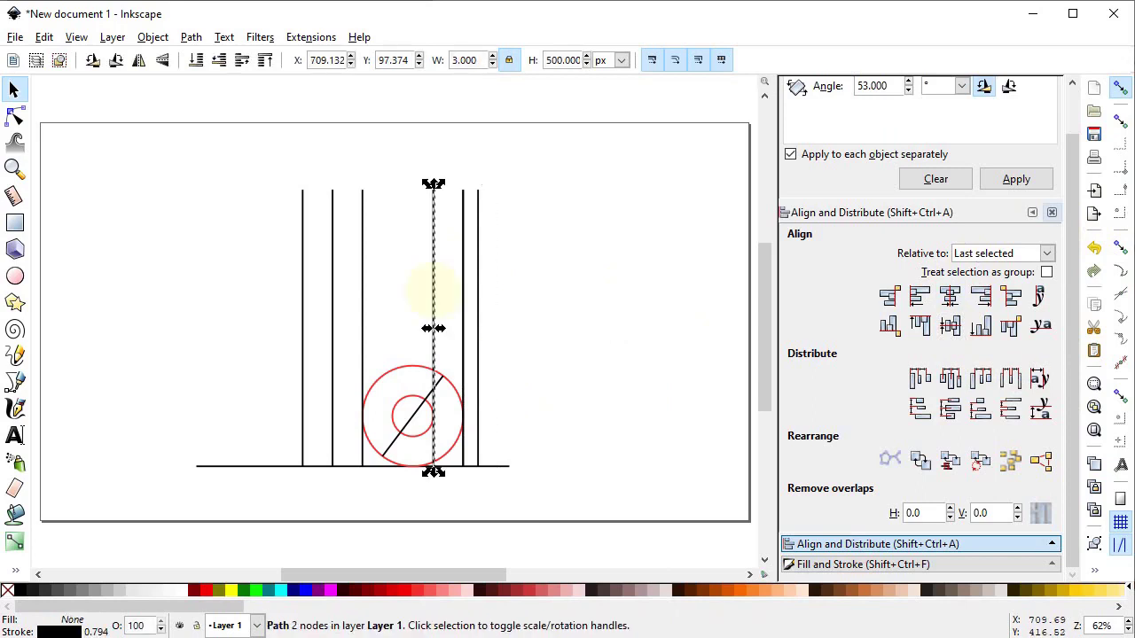
scroll(1076, 111, up, 2)
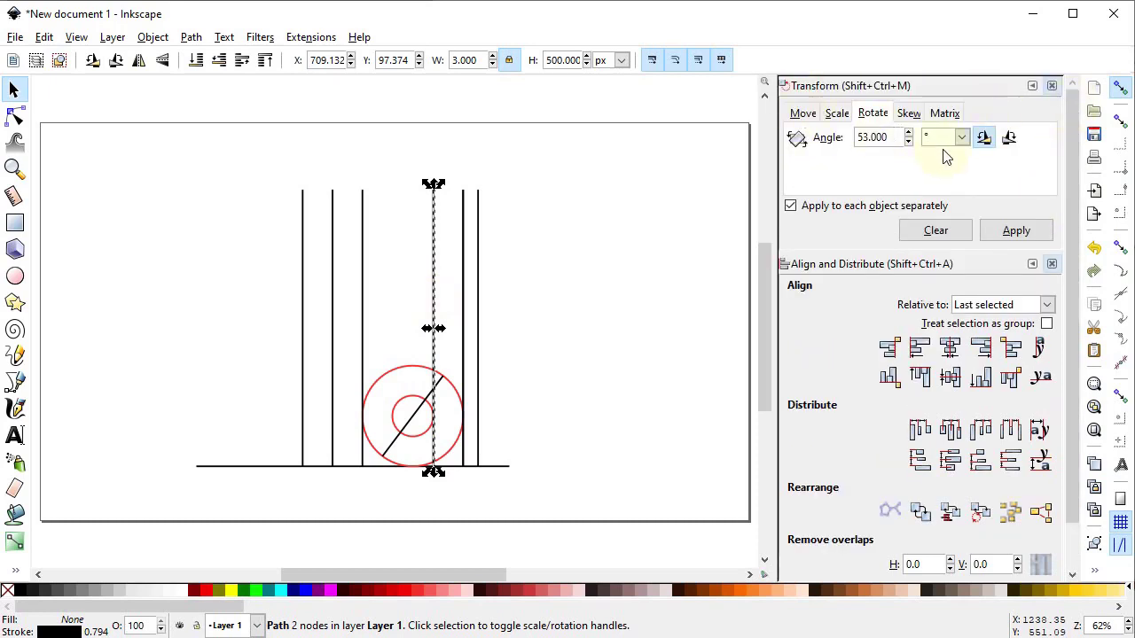
click(1006, 232)
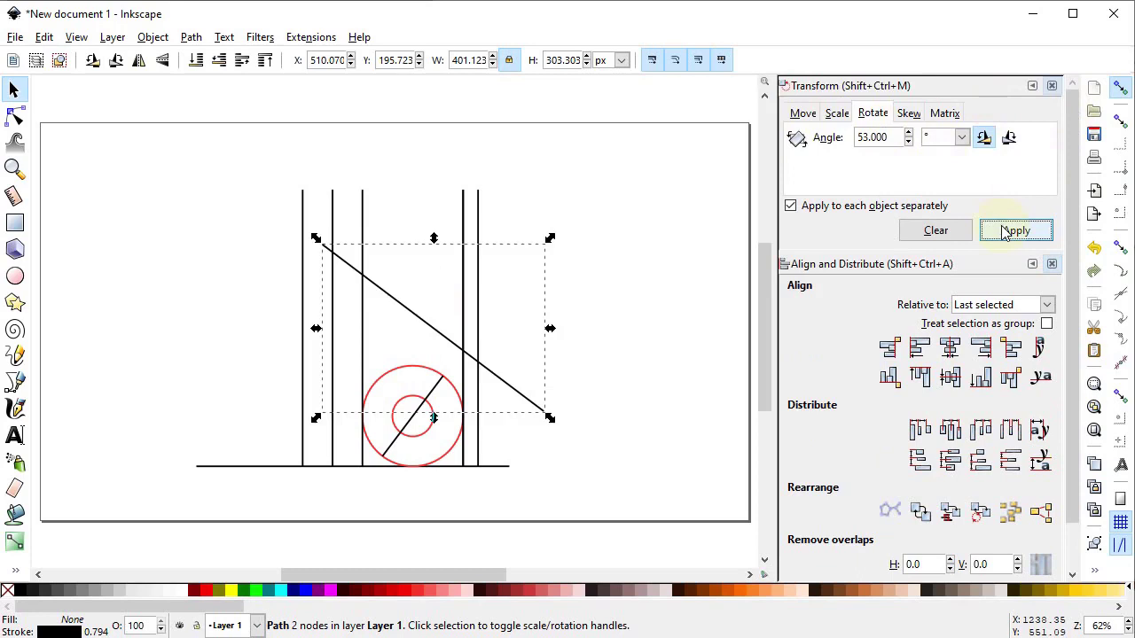
drag(541, 412, 411, 401)
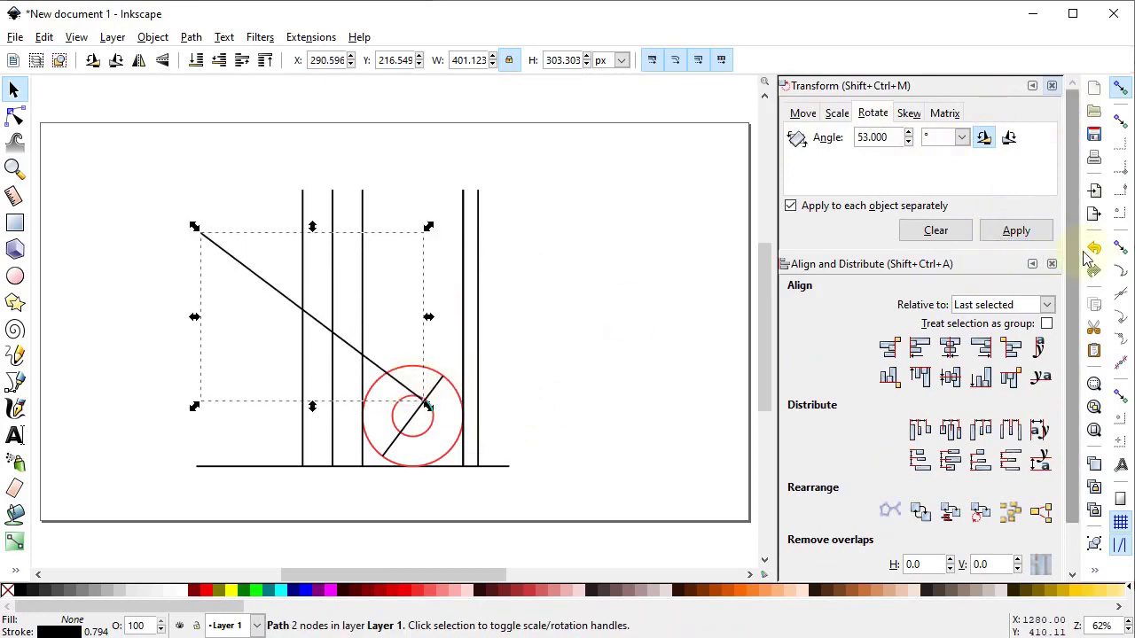
Turn node and path snapping back on and snap the long slanted line's lower end to the intersection of the small circle and the diagonal.
click(1119, 248)
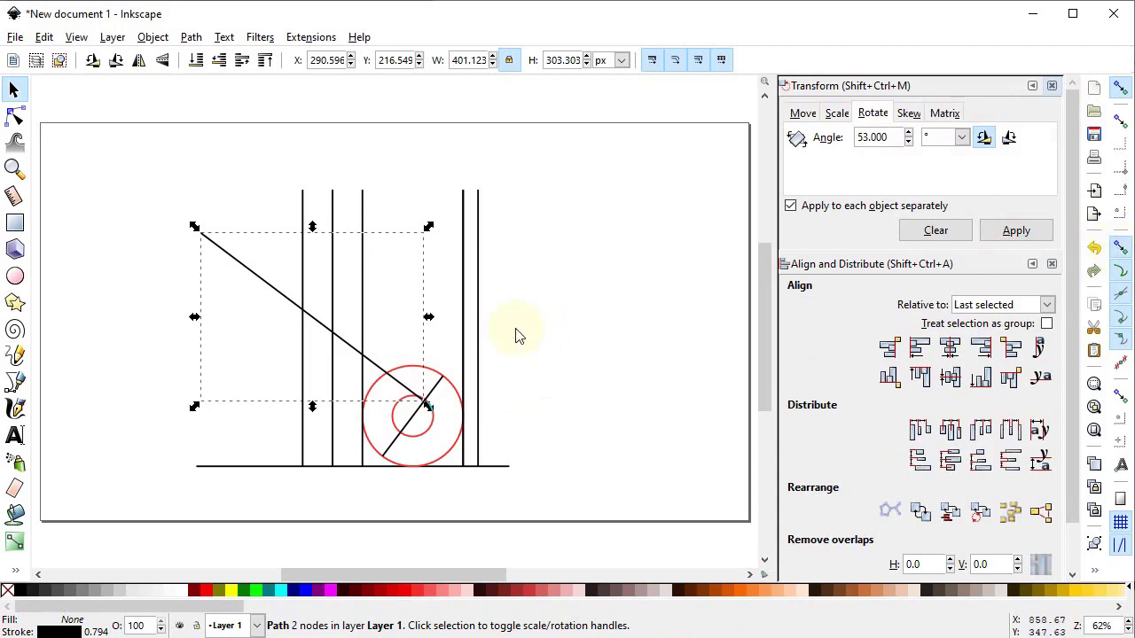
drag(502, 330, 345, 481)
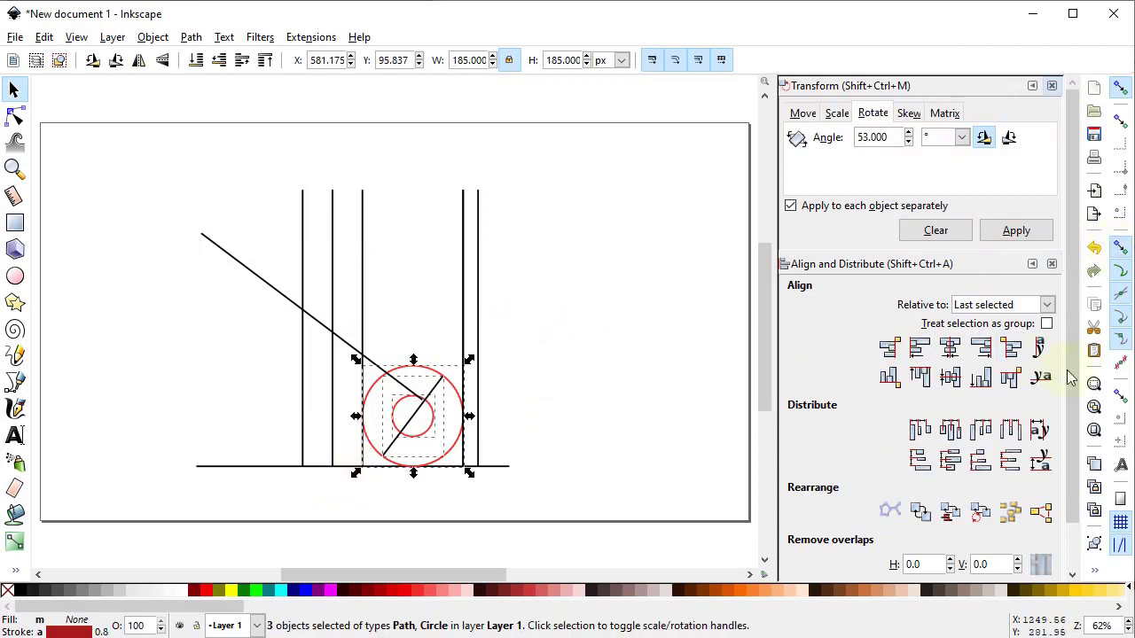
click(1093, 383)
click(502, 398)
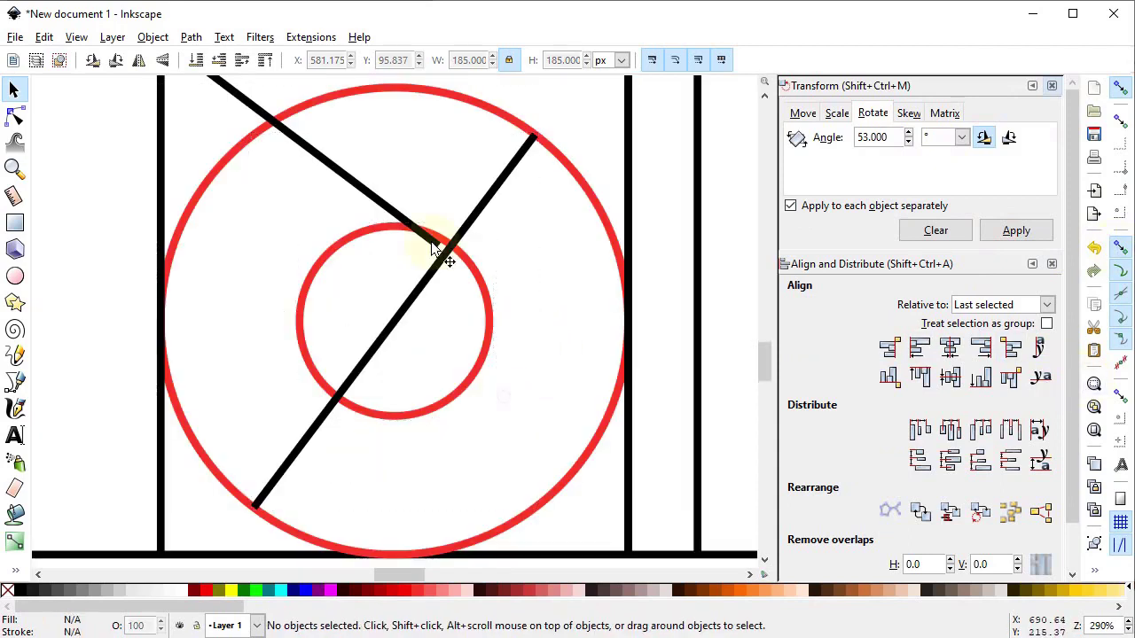
drag(422, 233, 450, 244)
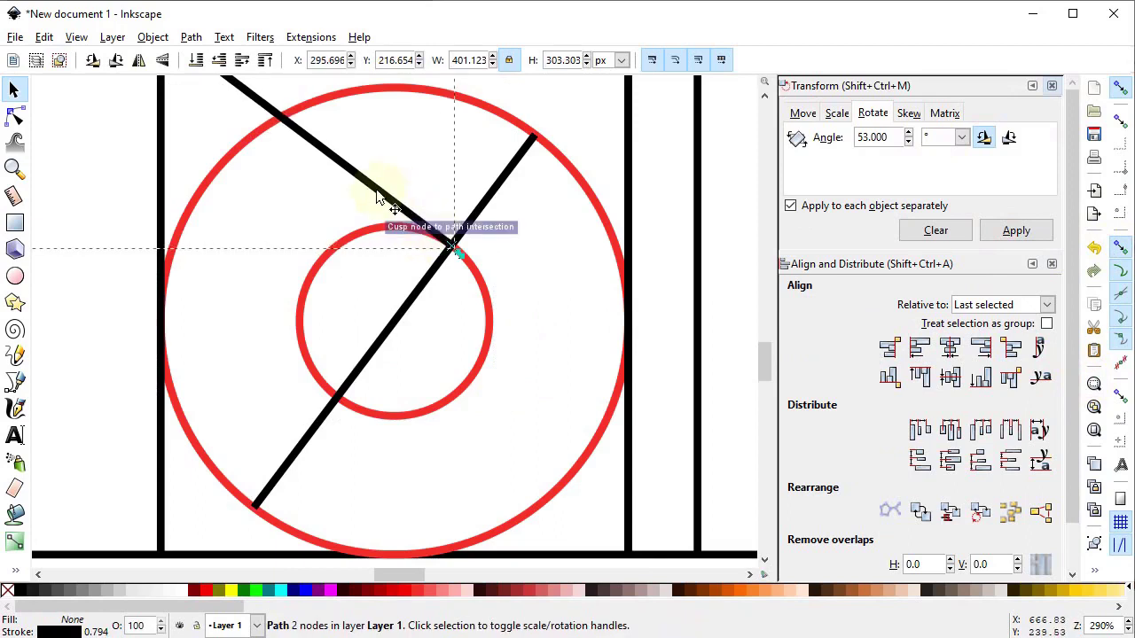
Duplicate the long slanted line and snap the copy's lower end to the intersection of the large circle and the diagonal.
right_click(379, 189)
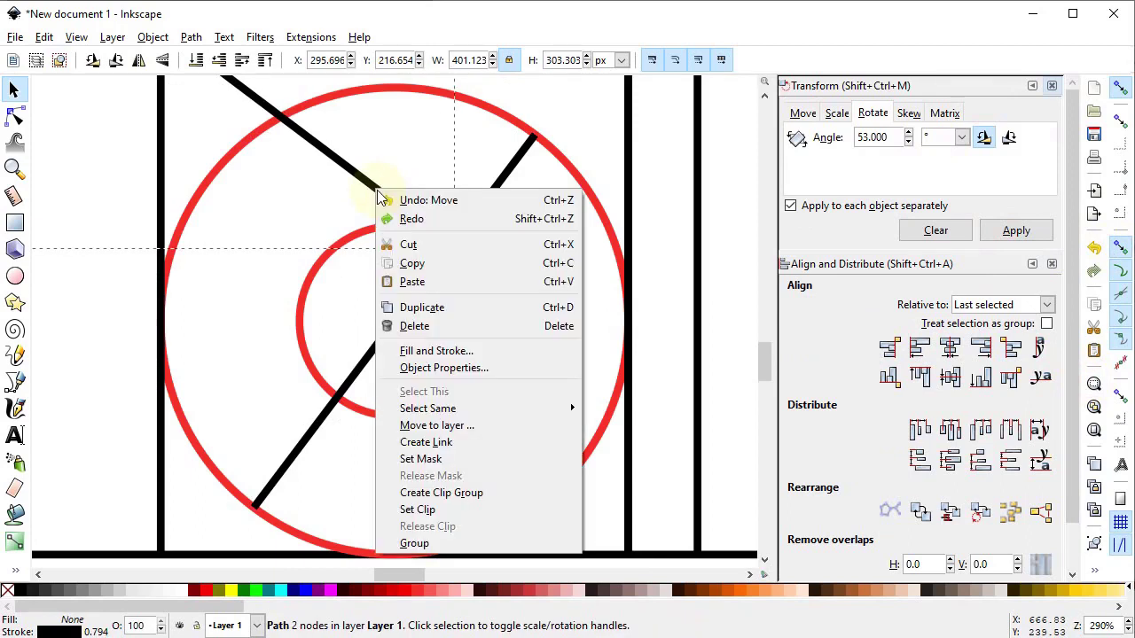
click(434, 316)
drag(421, 222, 498, 101)
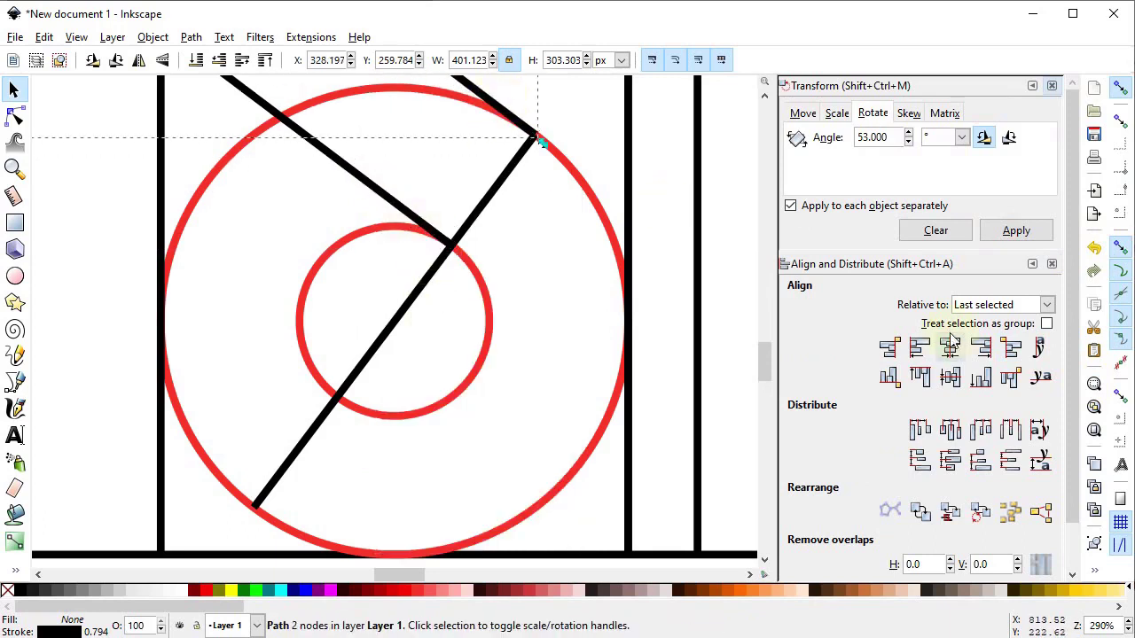
Duplicate both long slanted lines and move the copies up and right so the lower copy lies along the upper original.
click(1096, 431)
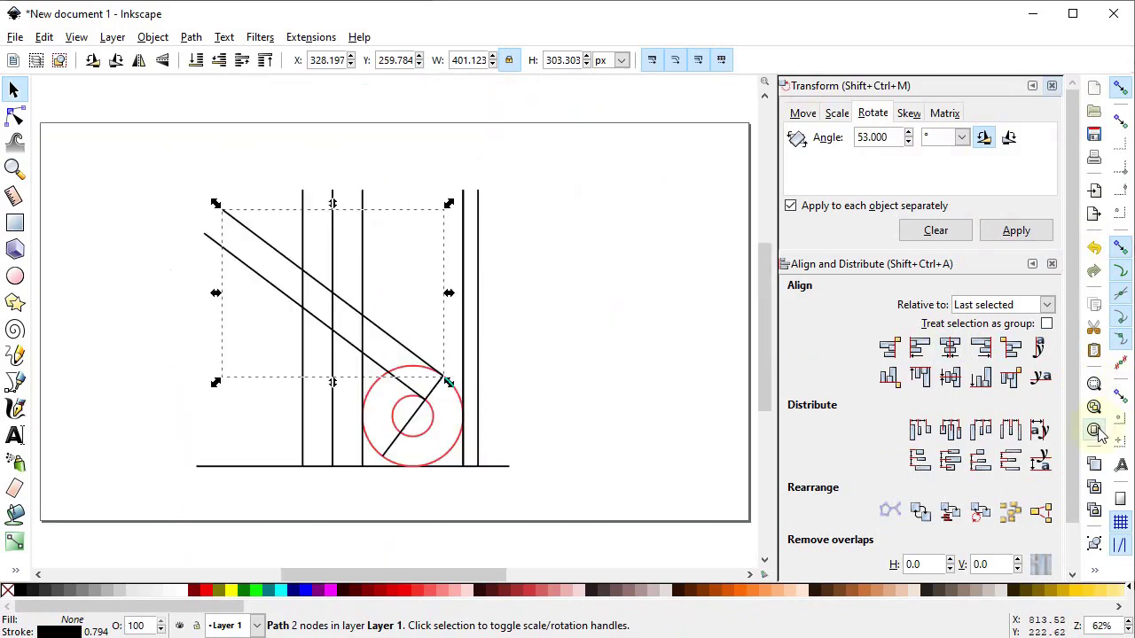
click(577, 381)
shift+click(266, 248)
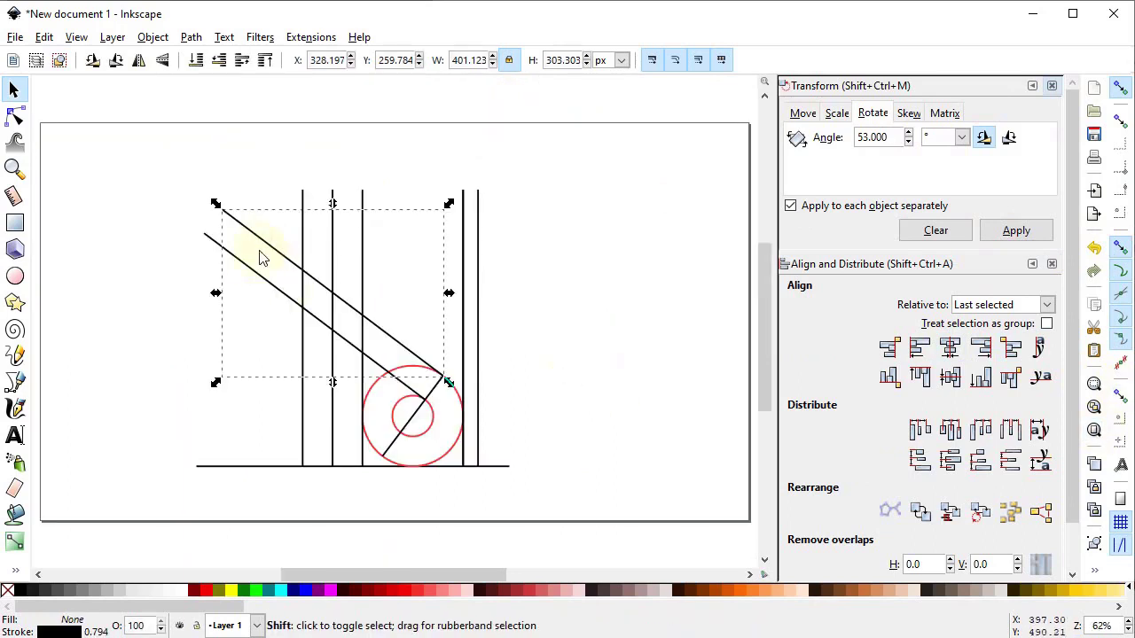
shift+click(253, 266)
right_click(253, 263)
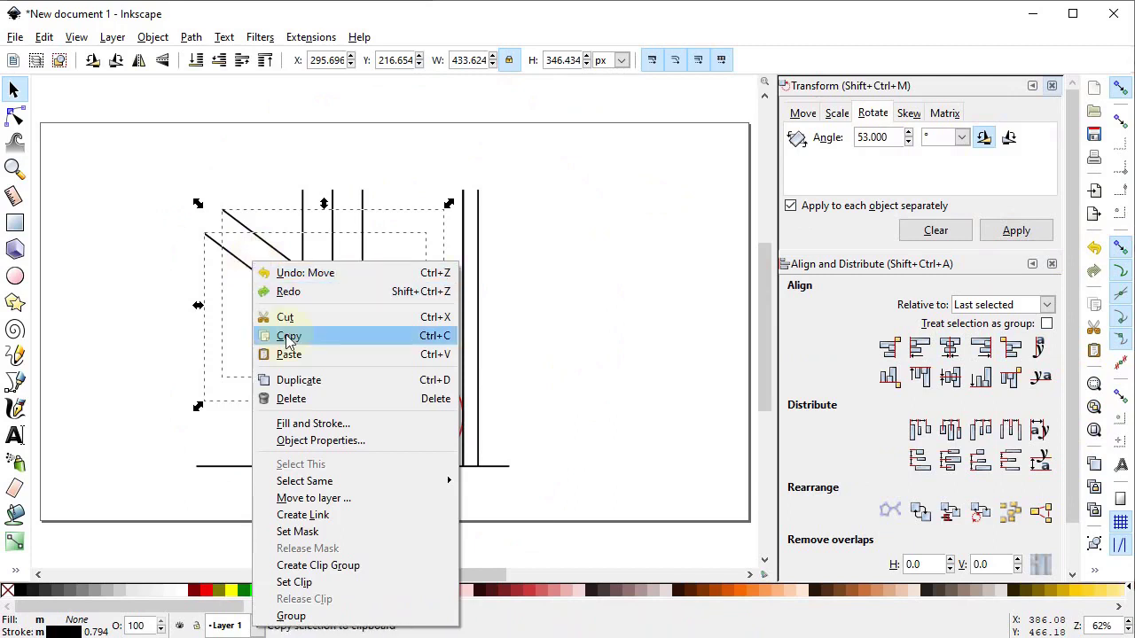
click(296, 379)
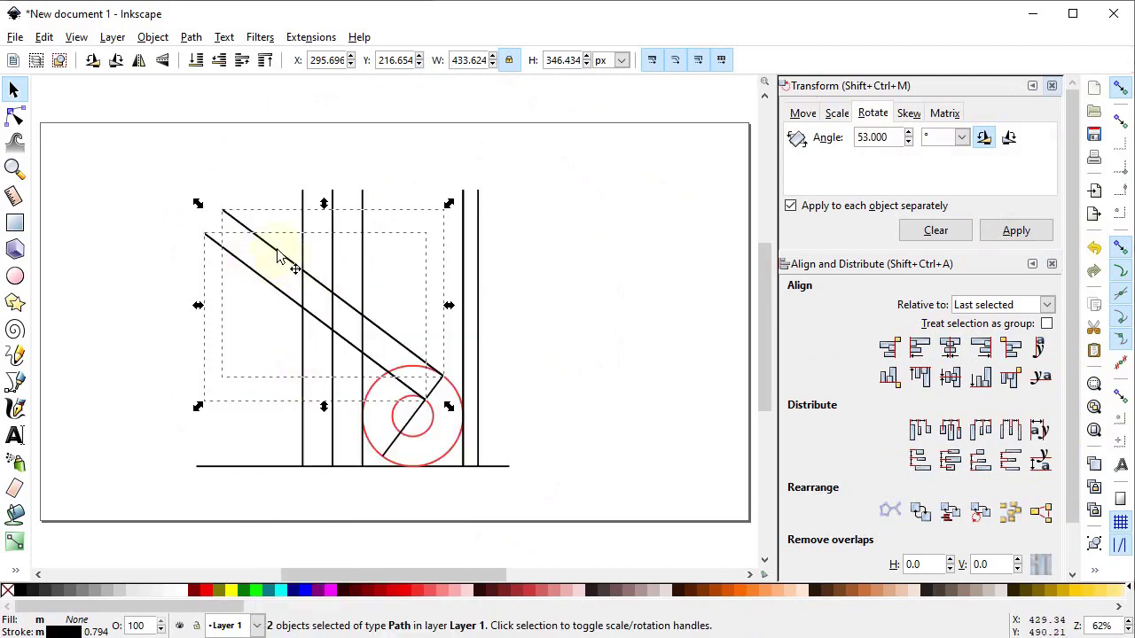
drag(279, 254, 325, 246)
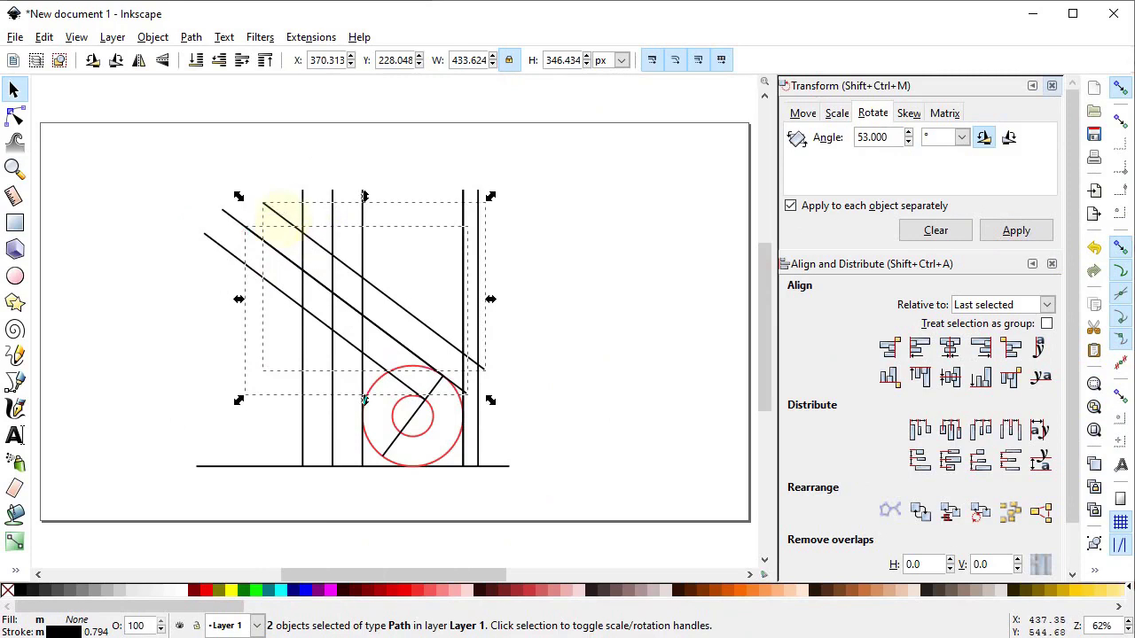
Duplicate the slanted pair again and place it further up and right, with its lower line along the previous pair's upper line.
right_click(281, 219)
click(319, 335)
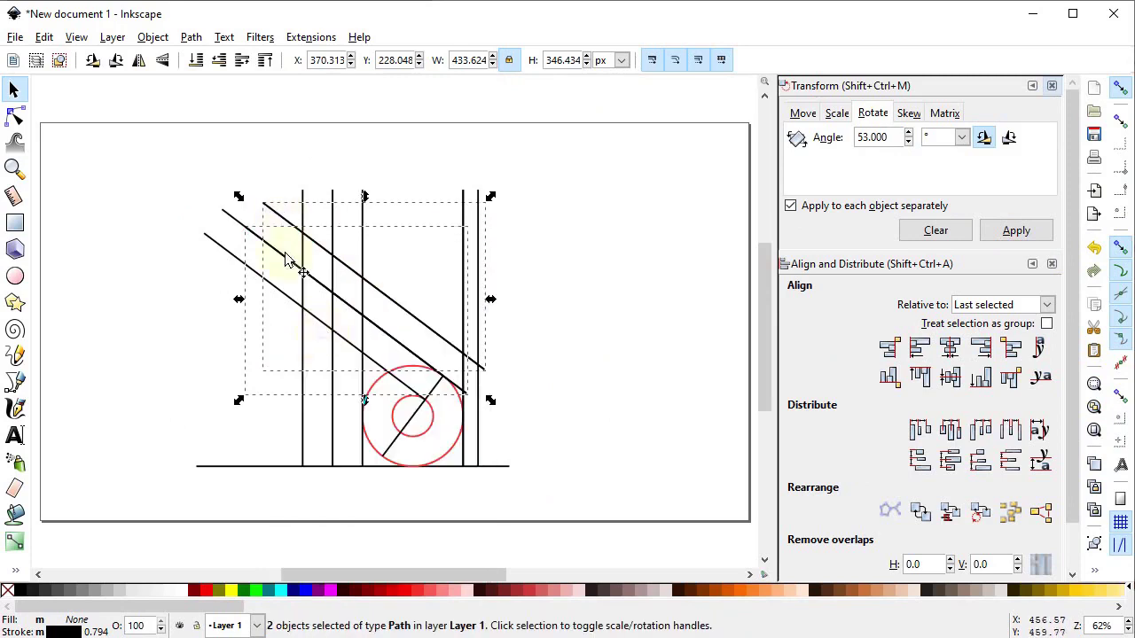
drag(254, 231, 291, 231)
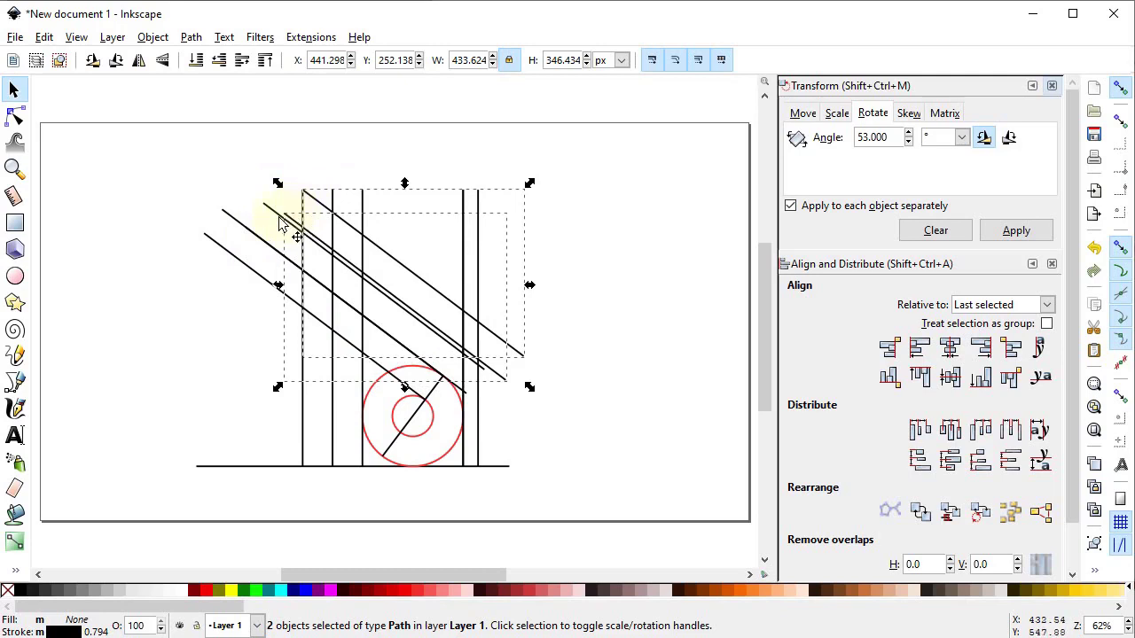
key(z)
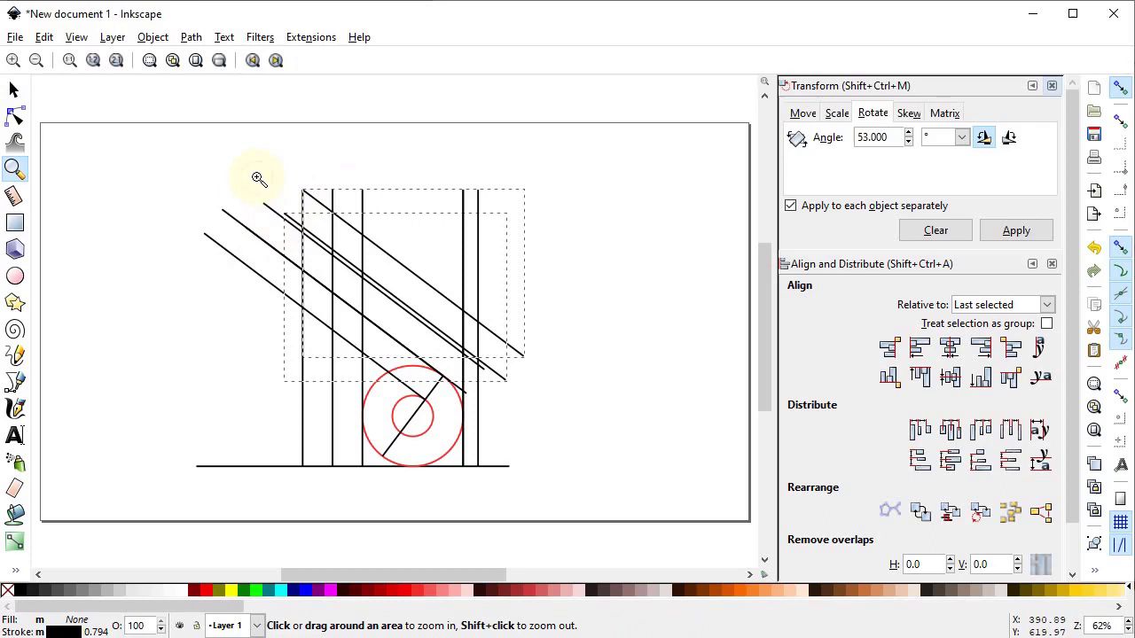
drag(257, 178, 344, 259)
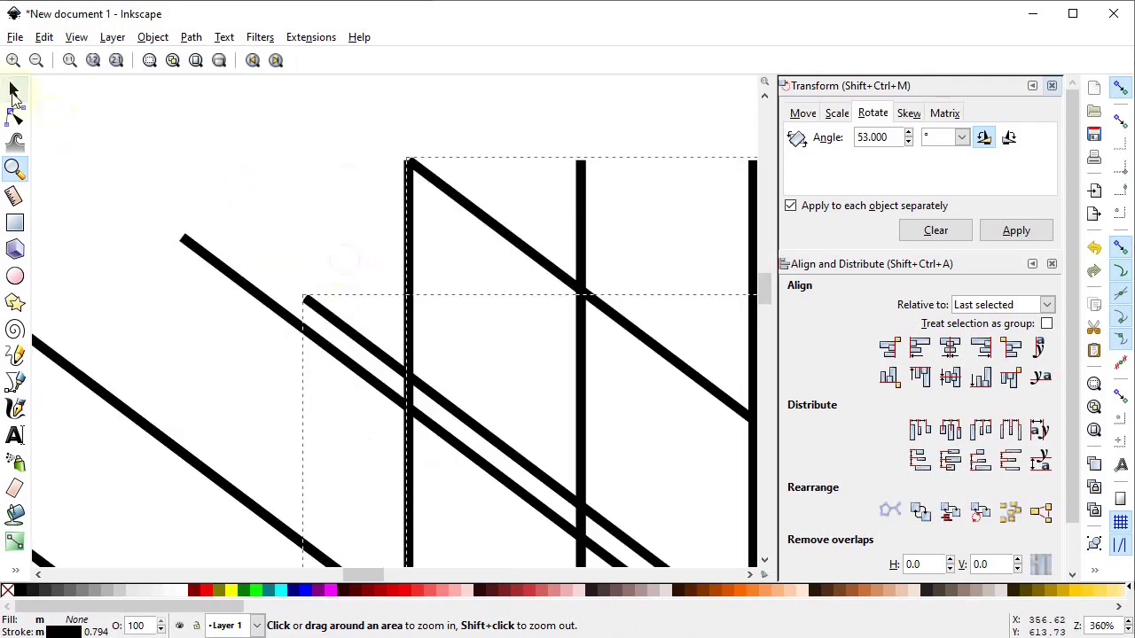
click(11, 88)
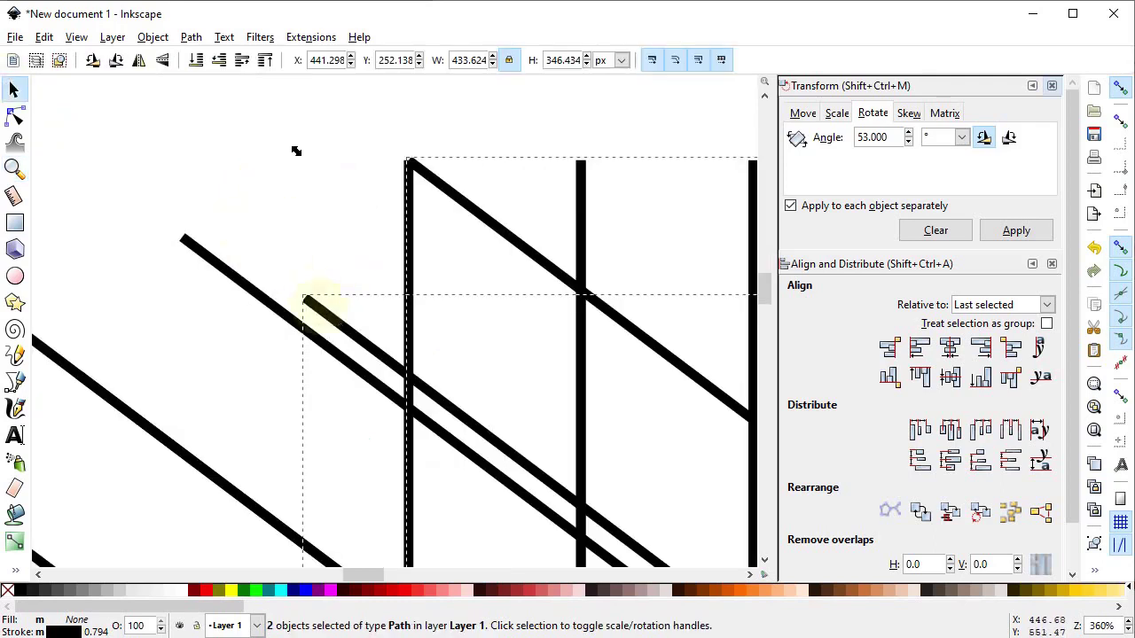
drag(307, 302, 312, 337)
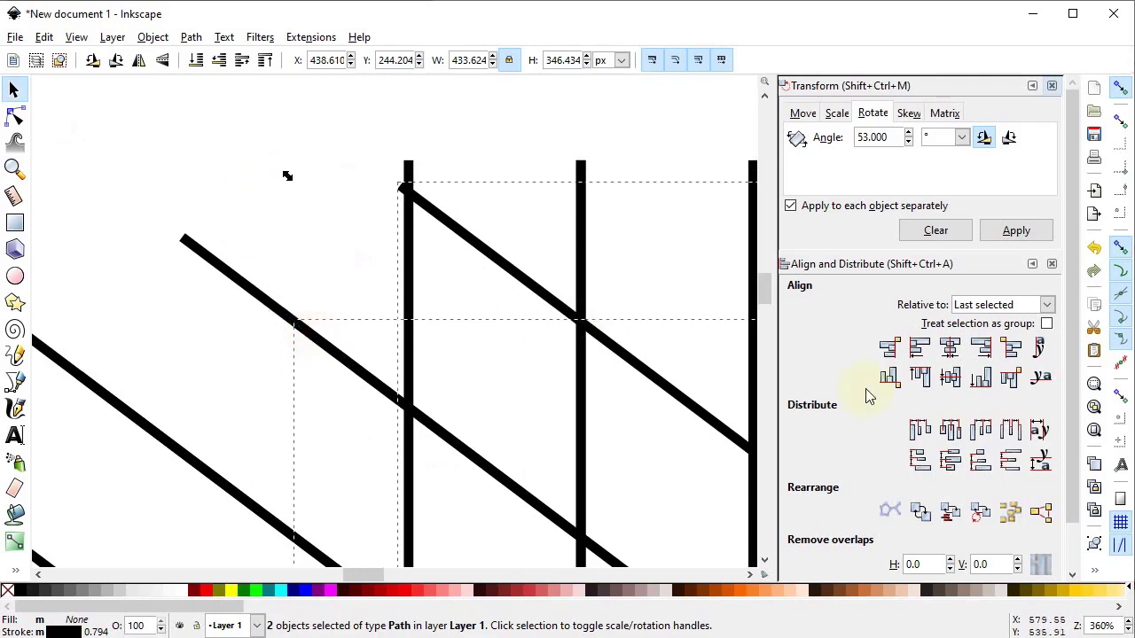
Draw a horizontal line about 418 px long rightward from the intersection of the leftmost vertical and the uppermost slanted line.
click(1095, 432)
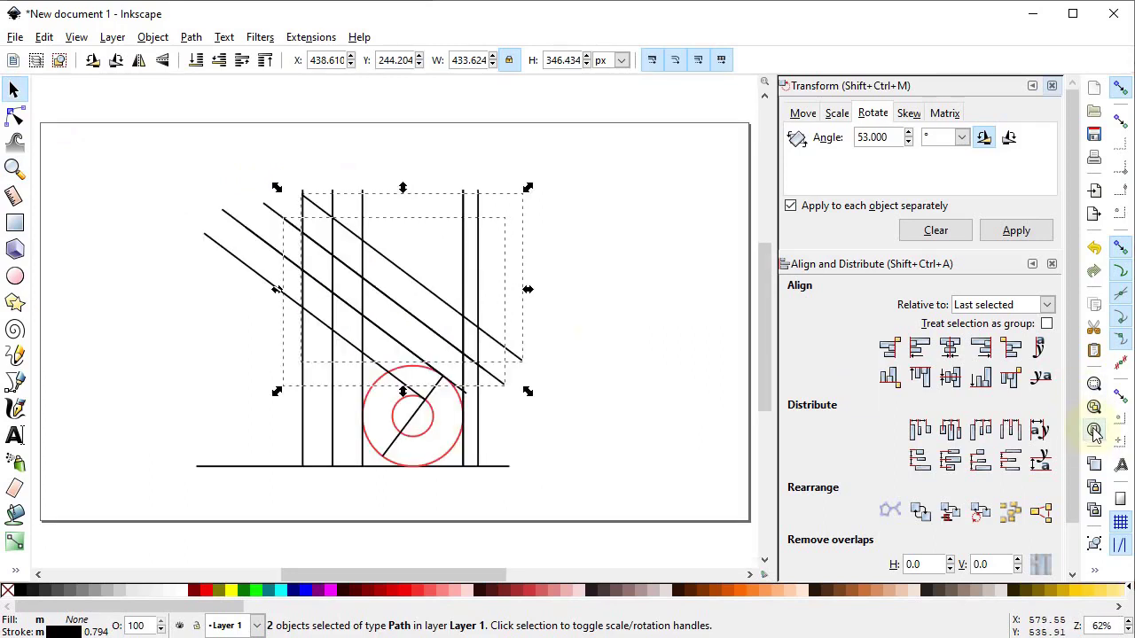
click(553, 319)
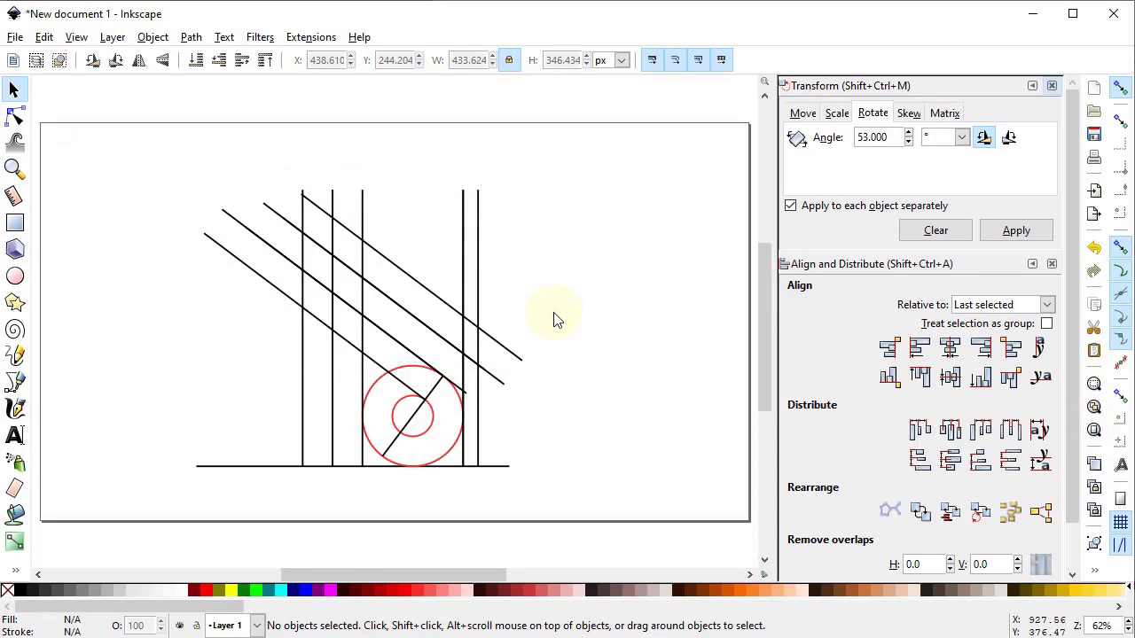
click(16, 381)
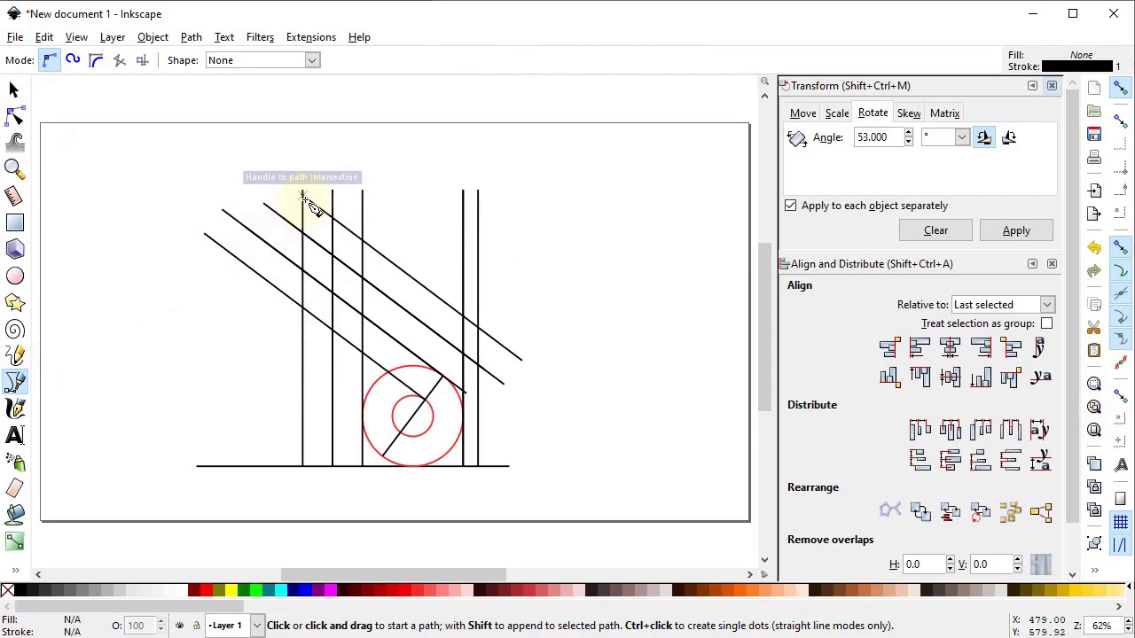
click(303, 194)
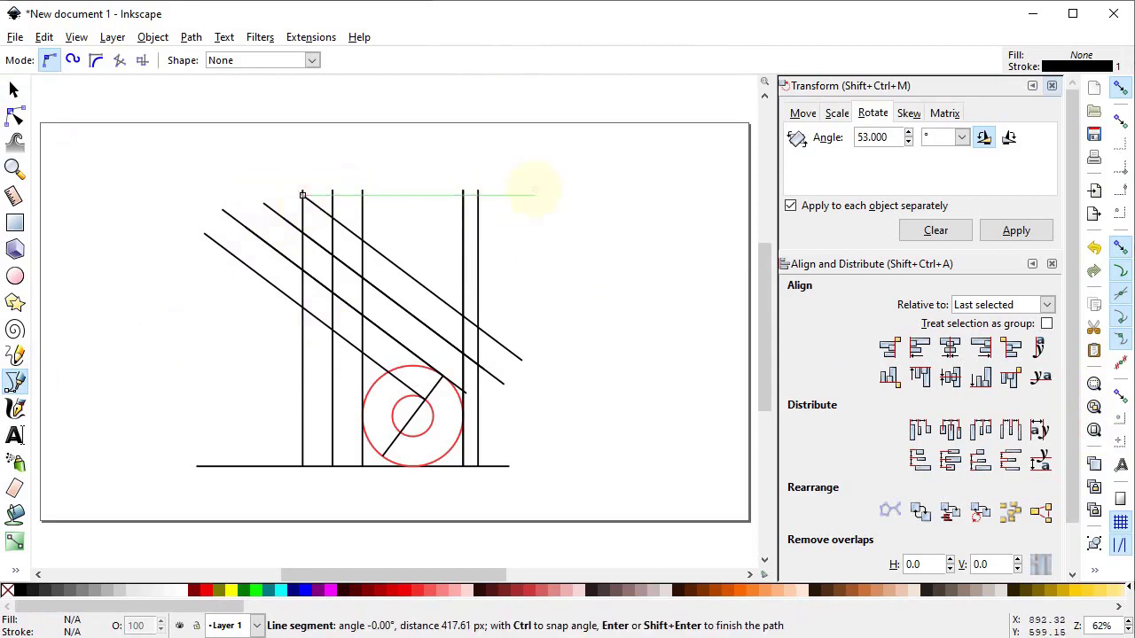
click(535, 191)
click(13, 90)
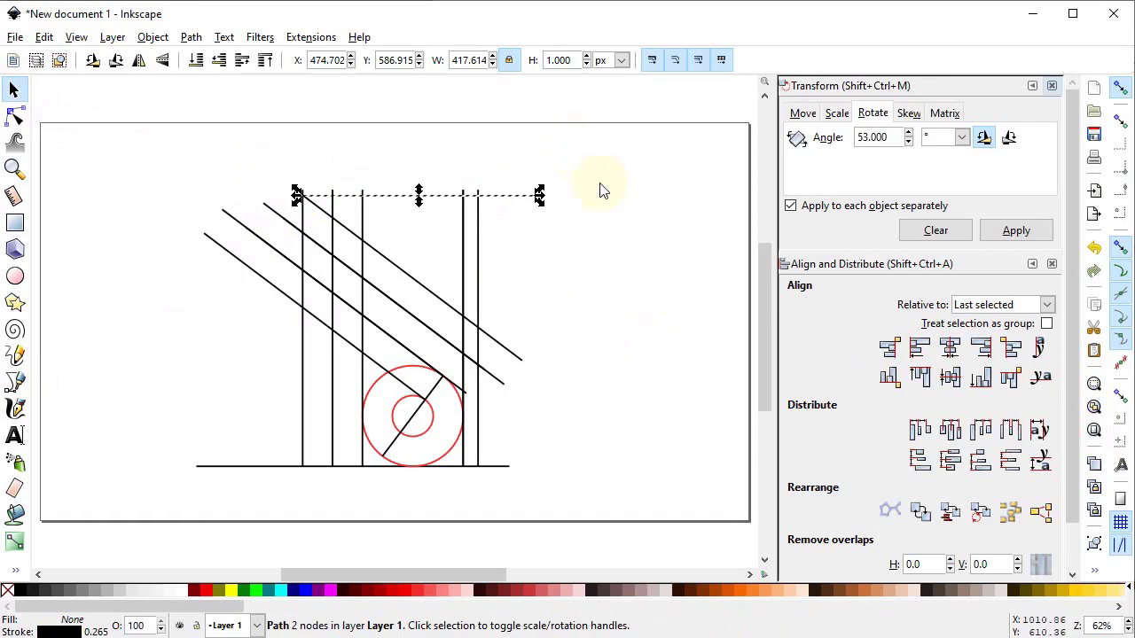
key(Escape)
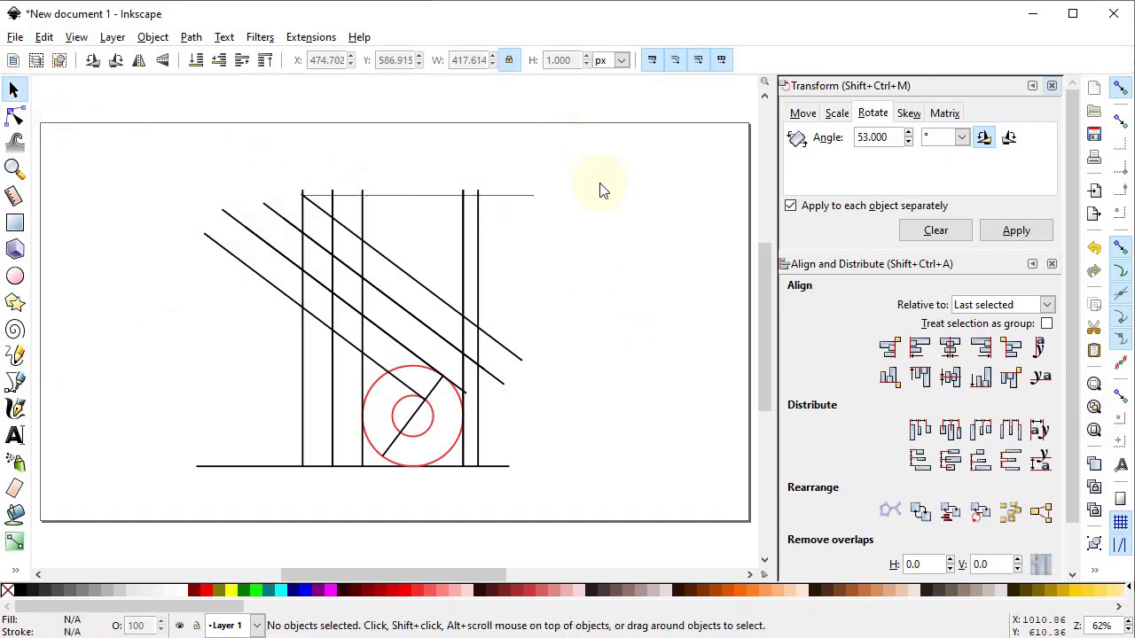
Duplicate the base line, snap the copy's right end to the small circle's bottom quadrant and shorten it from the left to about 381 px.
click(277, 466)
right_click(279, 477)
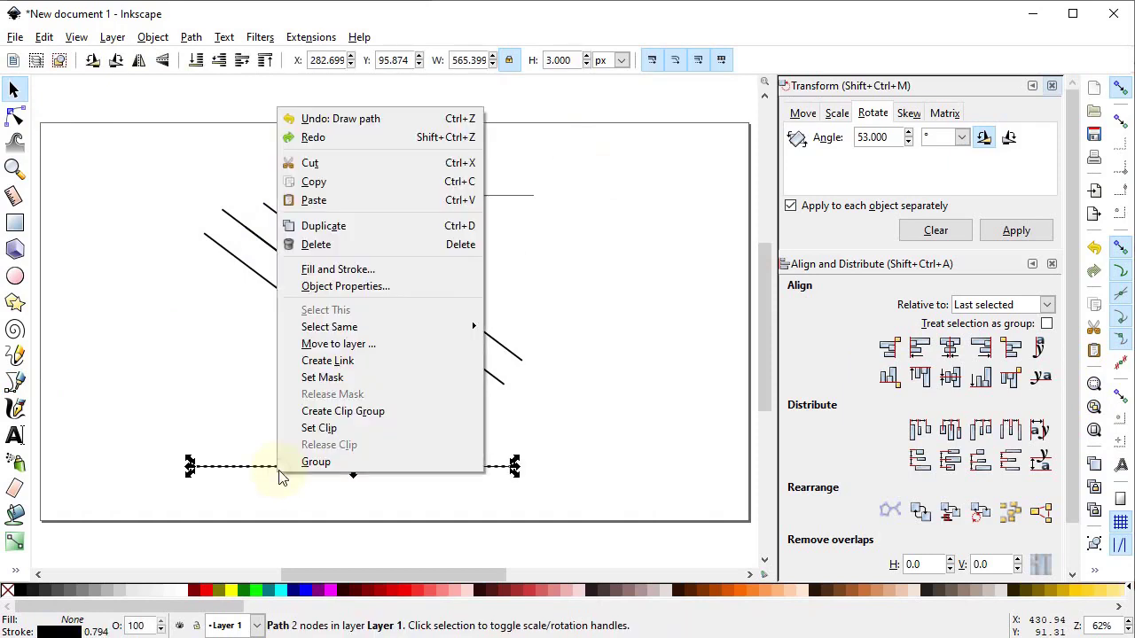
click(381, 225)
drag(476, 470, 388, 448)
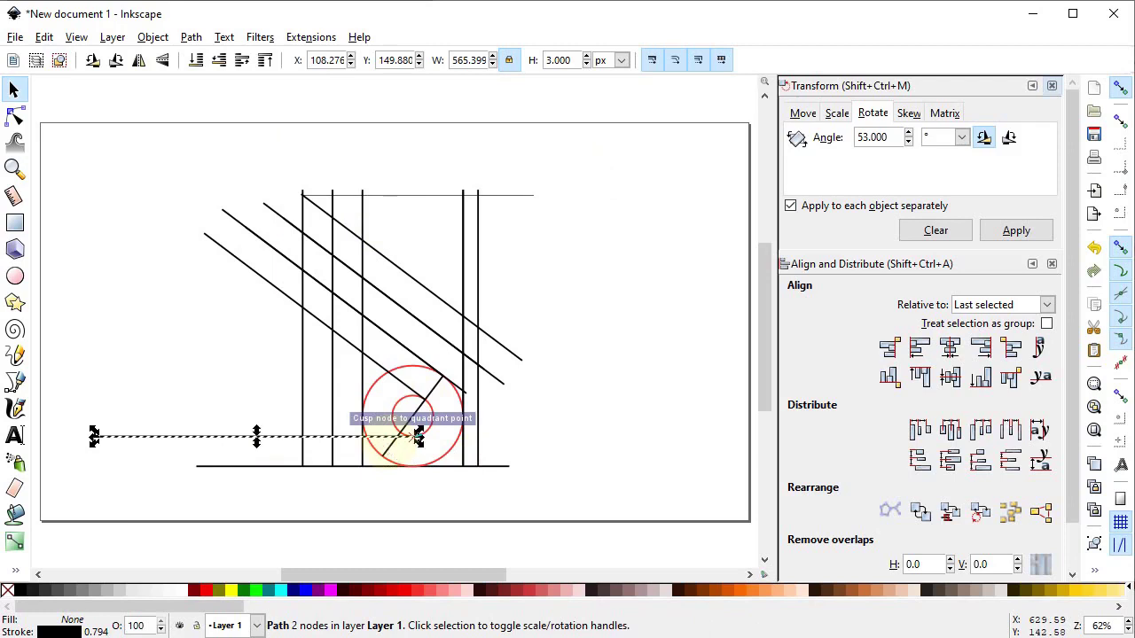
drag(93, 437, 198, 444)
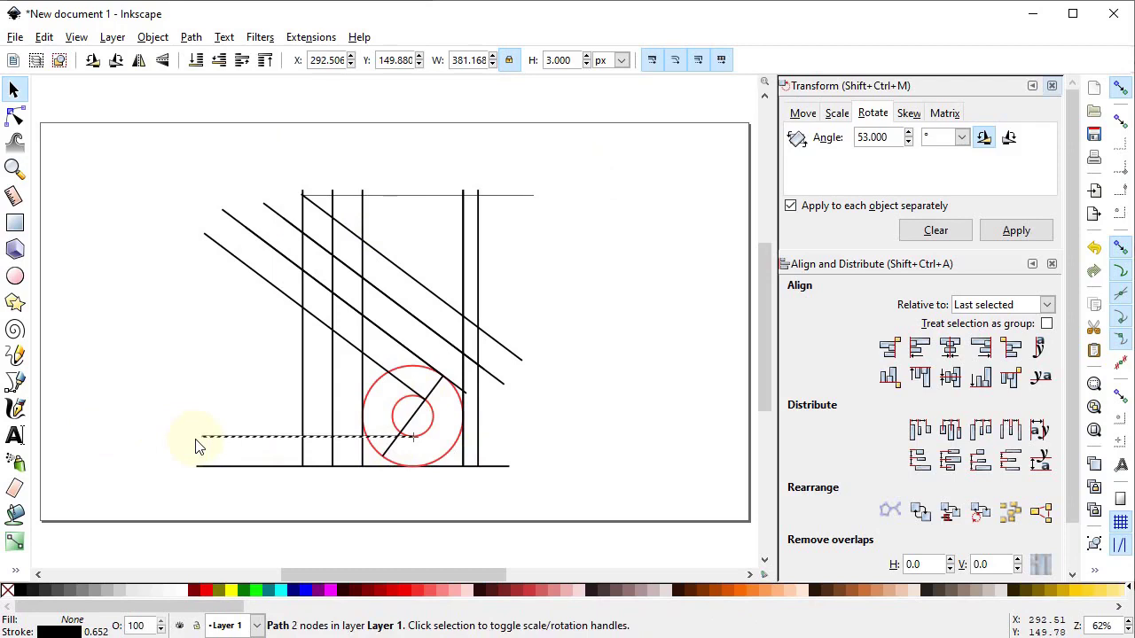
click(208, 484)
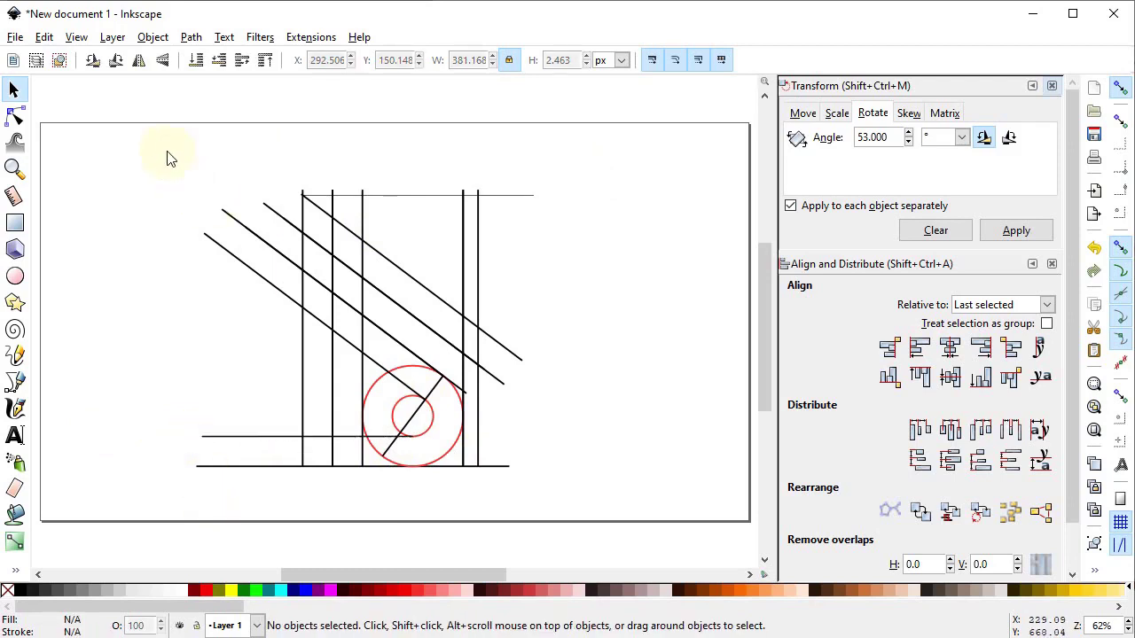
Combine all the lines and circles into a single path.
drag(171, 158, 577, 520)
click(191, 36)
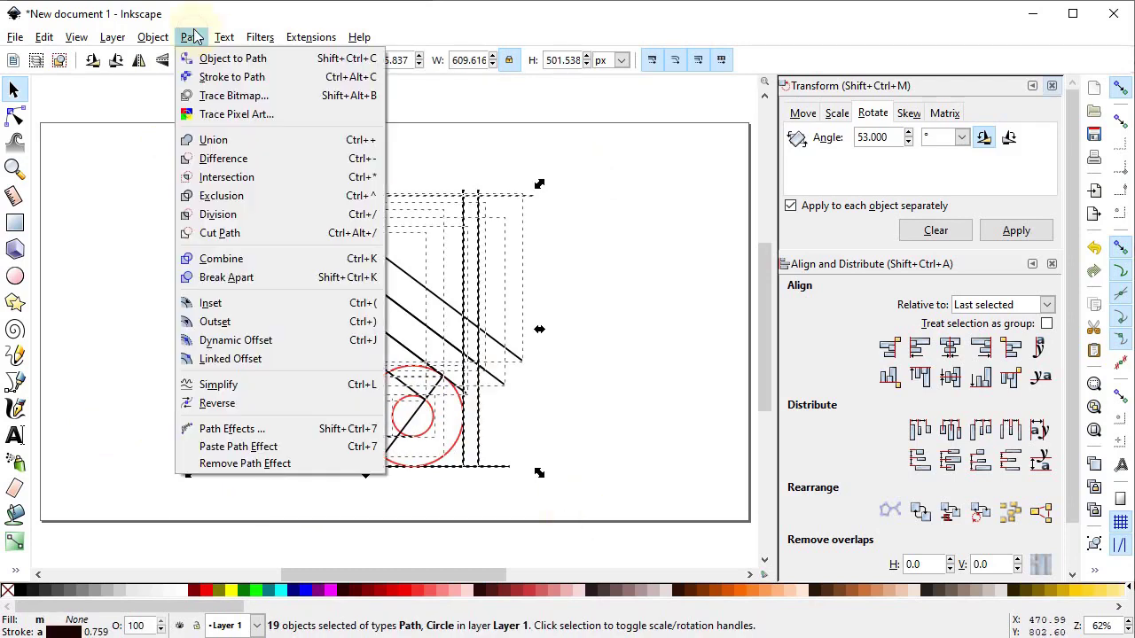
click(221, 258)
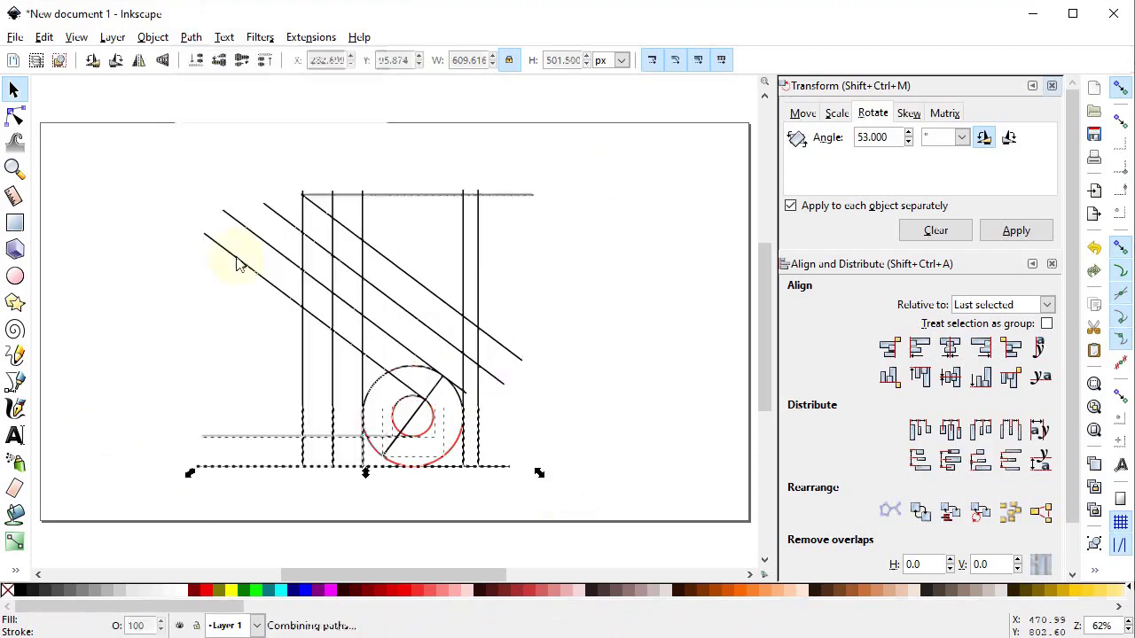
Place a red-filled rectangle about 686 × 586 px around the whole line drawing and behind the combined path.
click(22, 229)
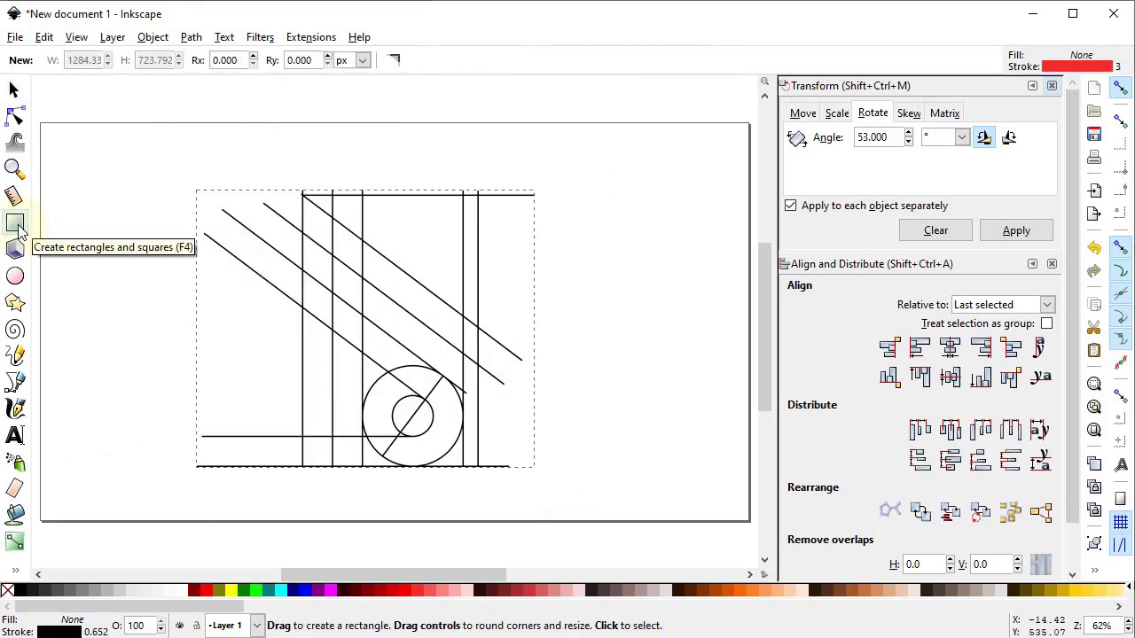
drag(178, 161, 557, 486)
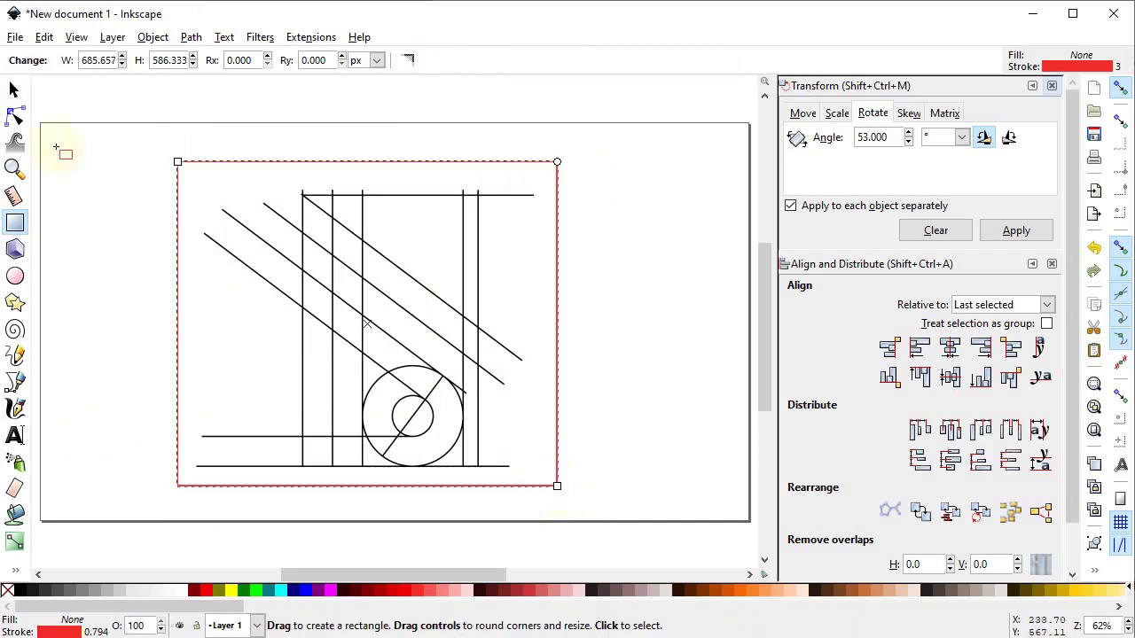
click(15, 89)
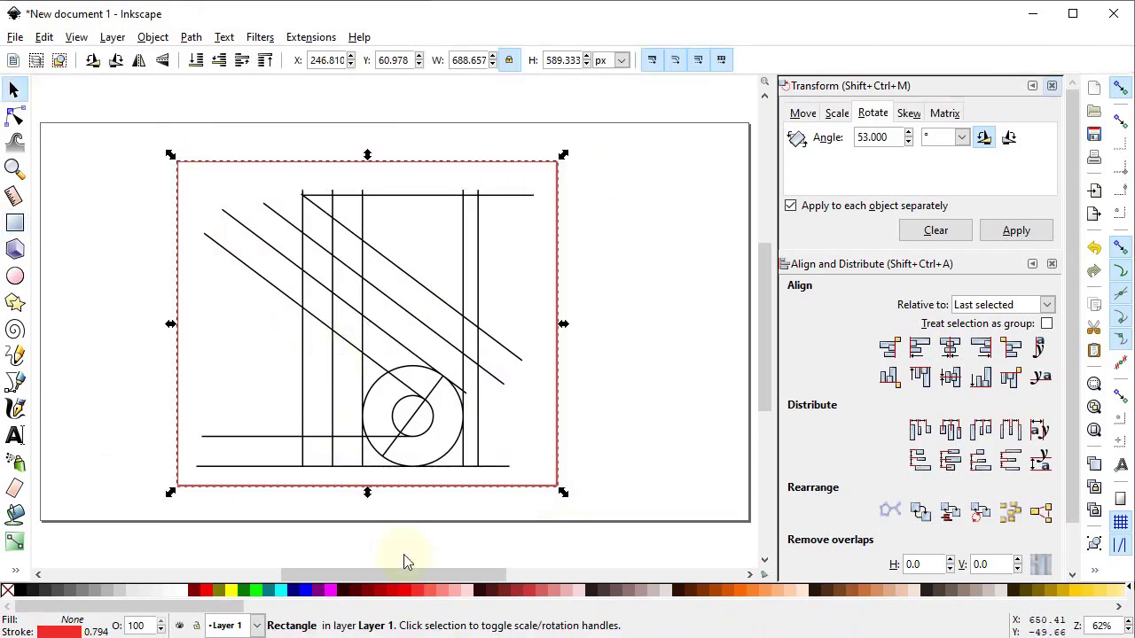
click(417, 593)
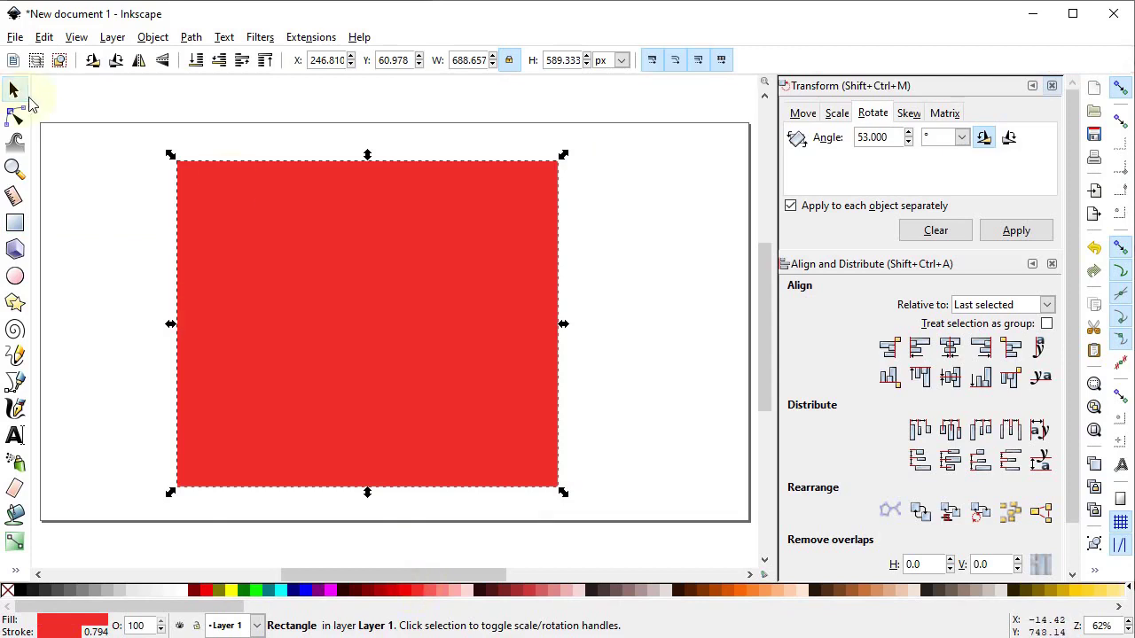
click(192, 57)
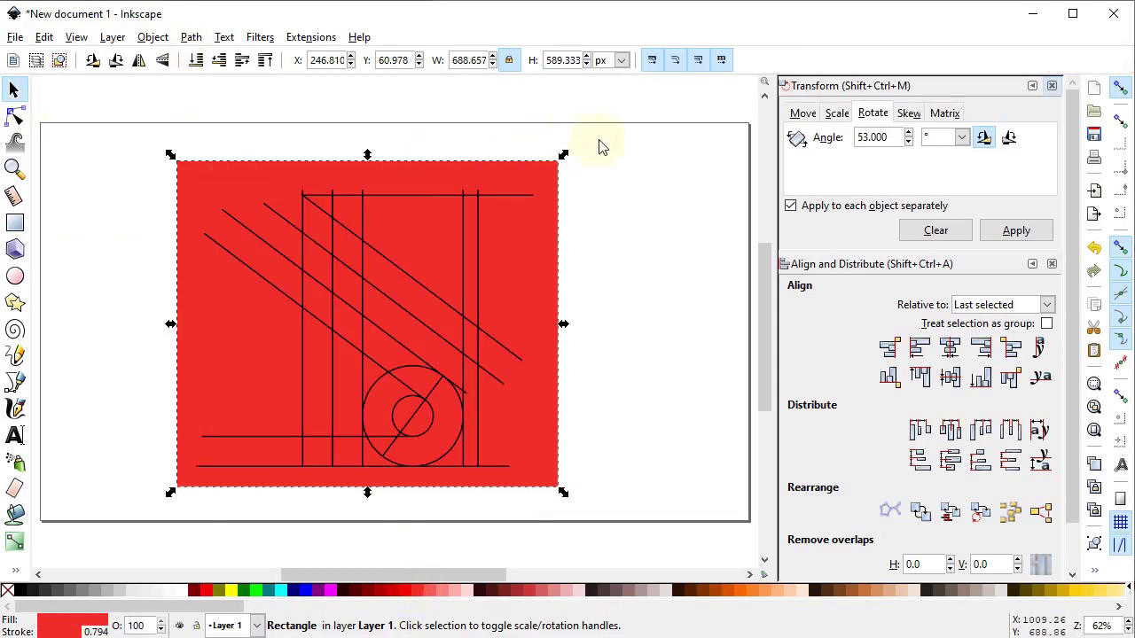
Divide the red rectangle with the combined line path and delete the outer piece surrounding the drawing.
drag(599, 146, 142, 507)
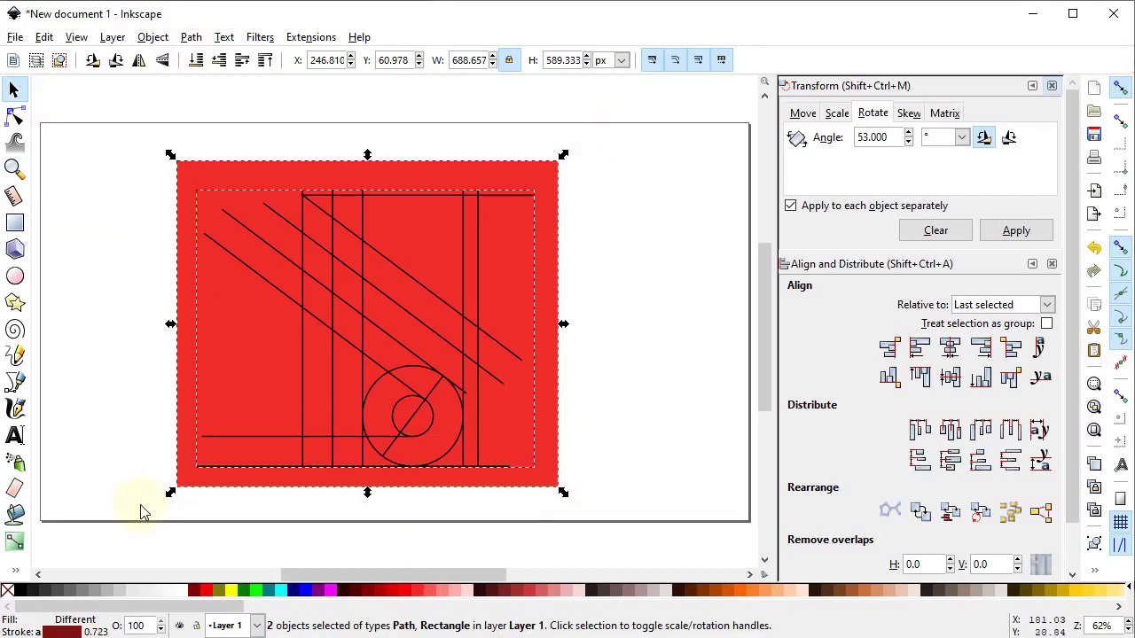
click(190, 37)
click(233, 216)
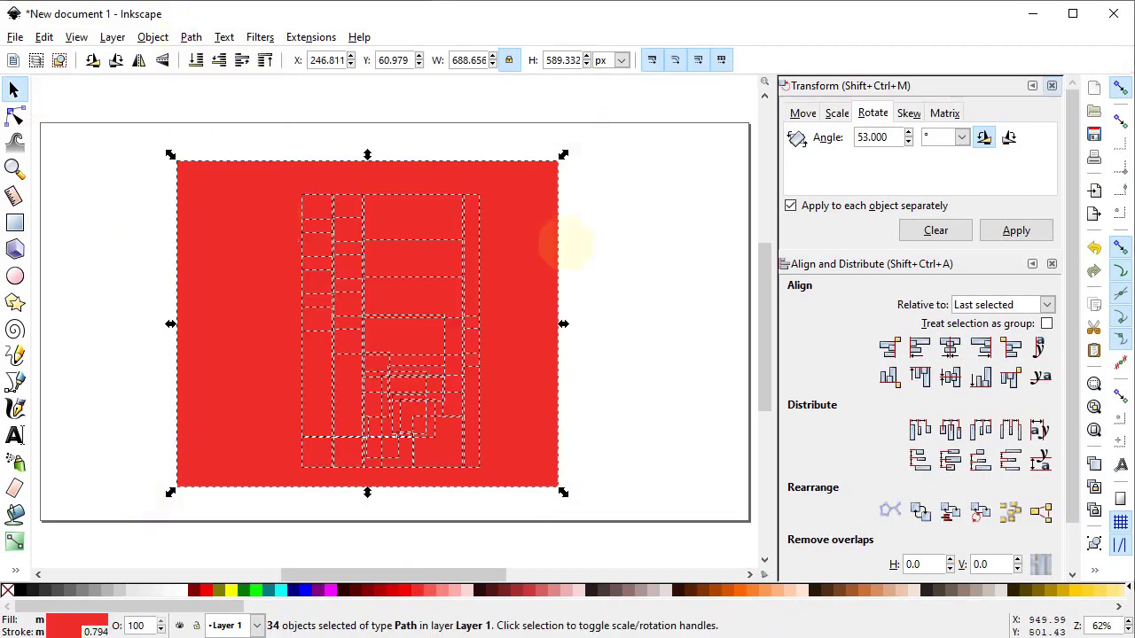
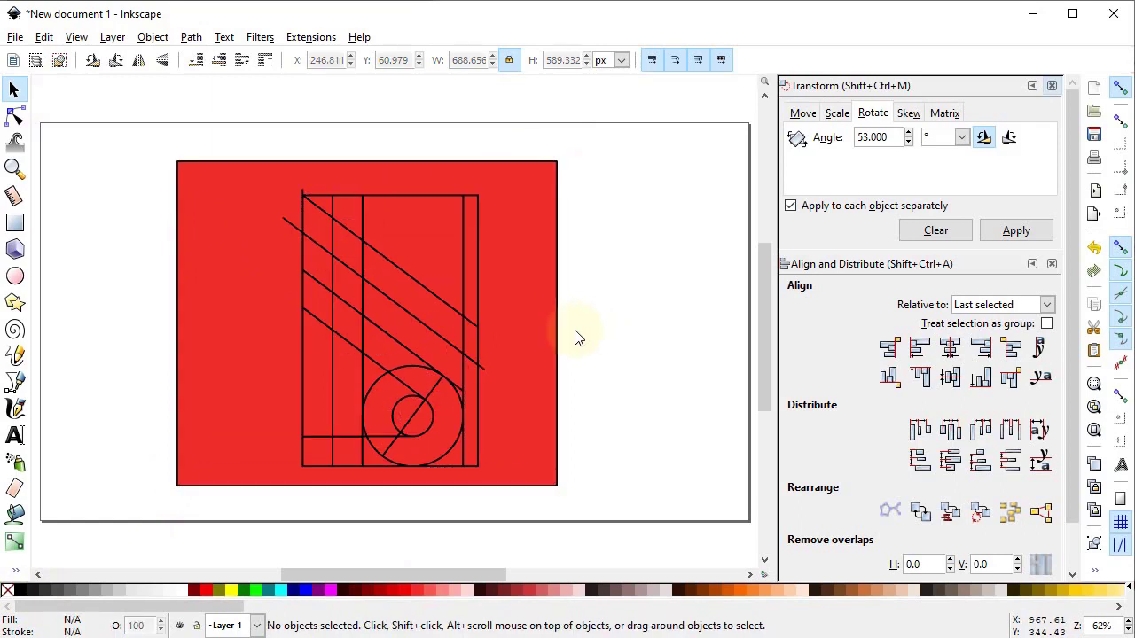
click(557, 329)
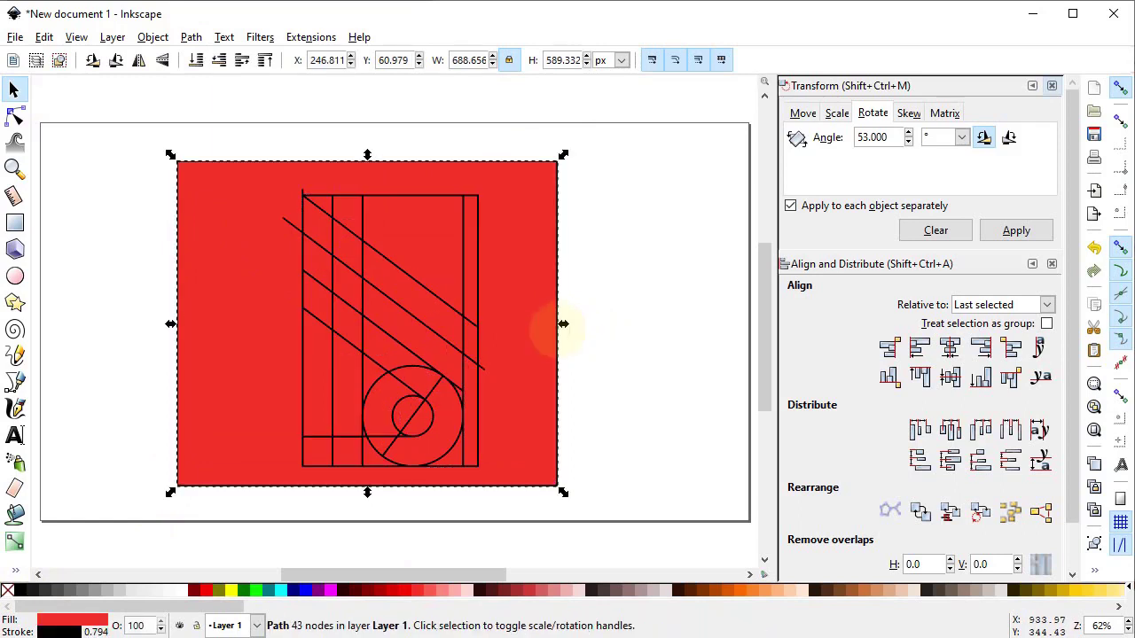
key(Delete)
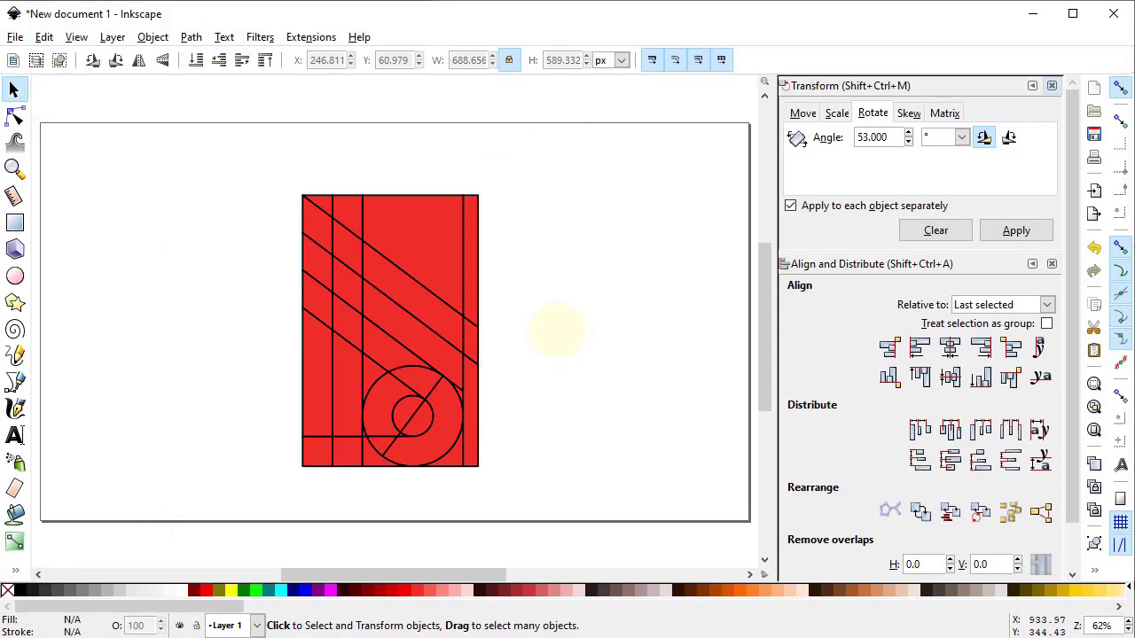
Delete the red pieces above the top diagonal and the upper pieces of the strip between the two left vertical lines.
key(Delete)
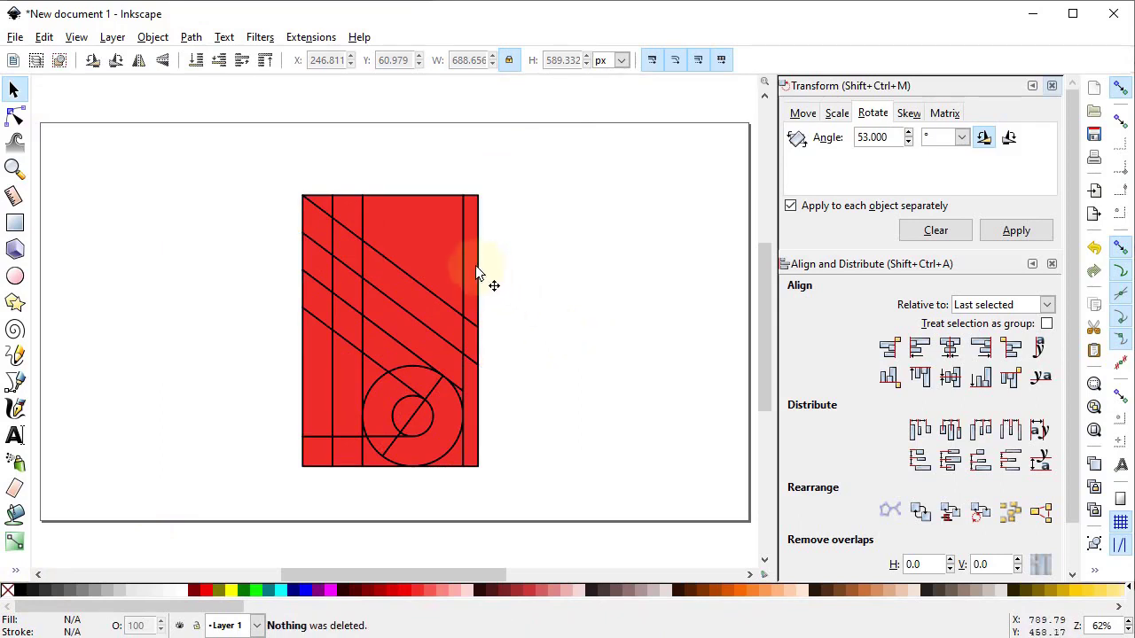
click(470, 266)
key(Delete)
click(417, 235)
key(Delete)
click(351, 226)
key(Delete)
click(347, 238)
key(Delete)
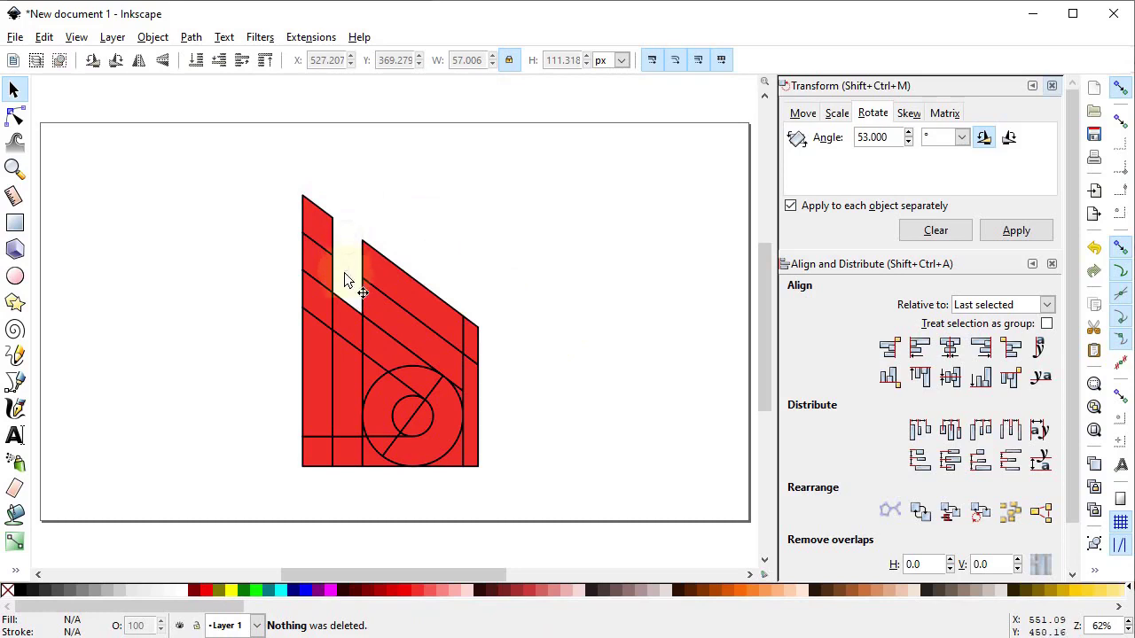
Delete the band between the second and third diagonals, the piece beside the large circle and the middle of the strip between the left verticals.
click(319, 266)
key(Delete)
click(408, 328)
key(Delete)
click(470, 390)
key(Delete)
click(348, 355)
key(Delete)
Delete the pieces inside the small circle and the hollow beside it, plus the leftover corner pieces outside the large circle.
click(380, 390)
key(Delete)
click(399, 413)
key(Delete)
click(405, 417)
key(Delete)
drag(385, 416, 464, 468)
key(Delete)
click(454, 395)
key(Delete)
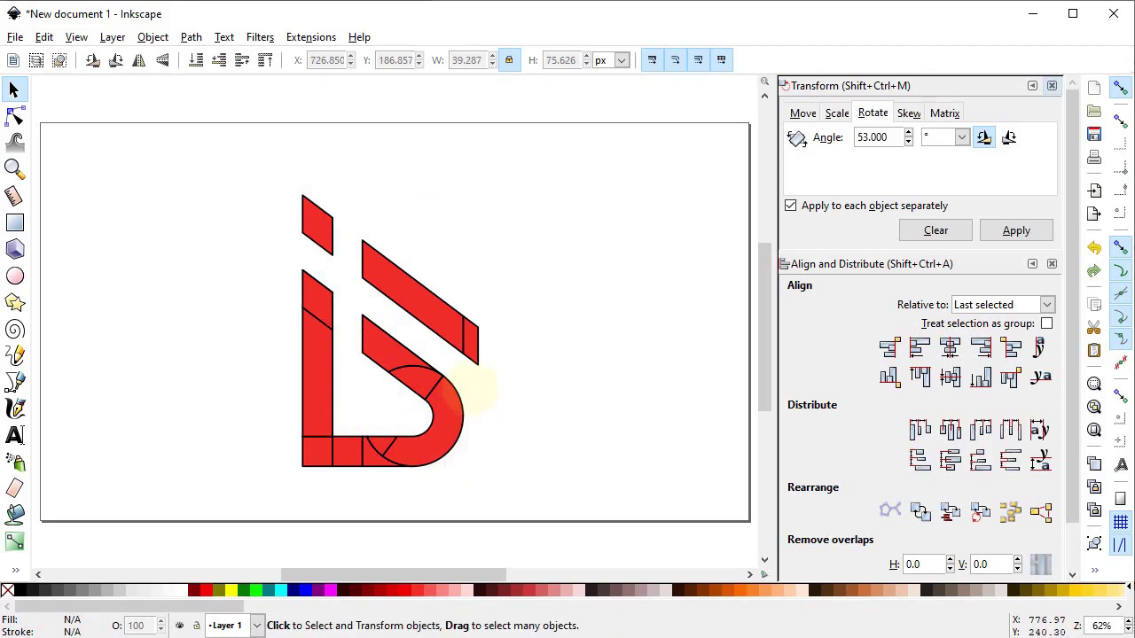
Unite all remaining red pieces into one path and move it to the left half of the page.
drag(532, 183, 256, 489)
click(192, 39)
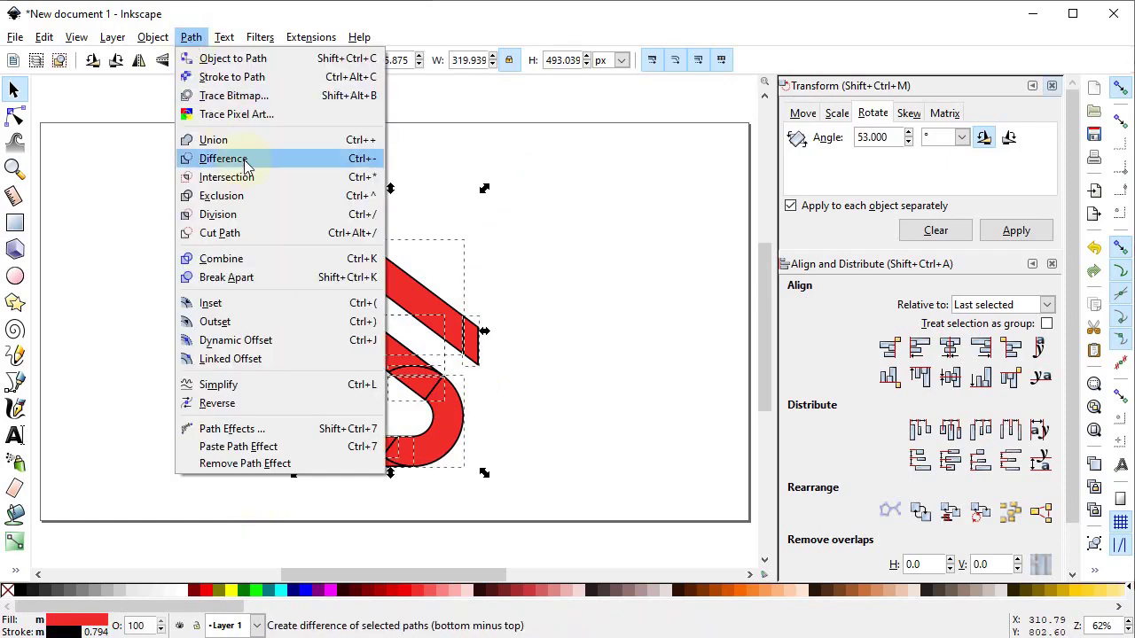
click(208, 139)
drag(393, 278, 276, 255)
Duplicate the red shape, flip the copy horizontally and snap it against the original's right side so the inner diagonals meet in a V.
right_click(271, 252)
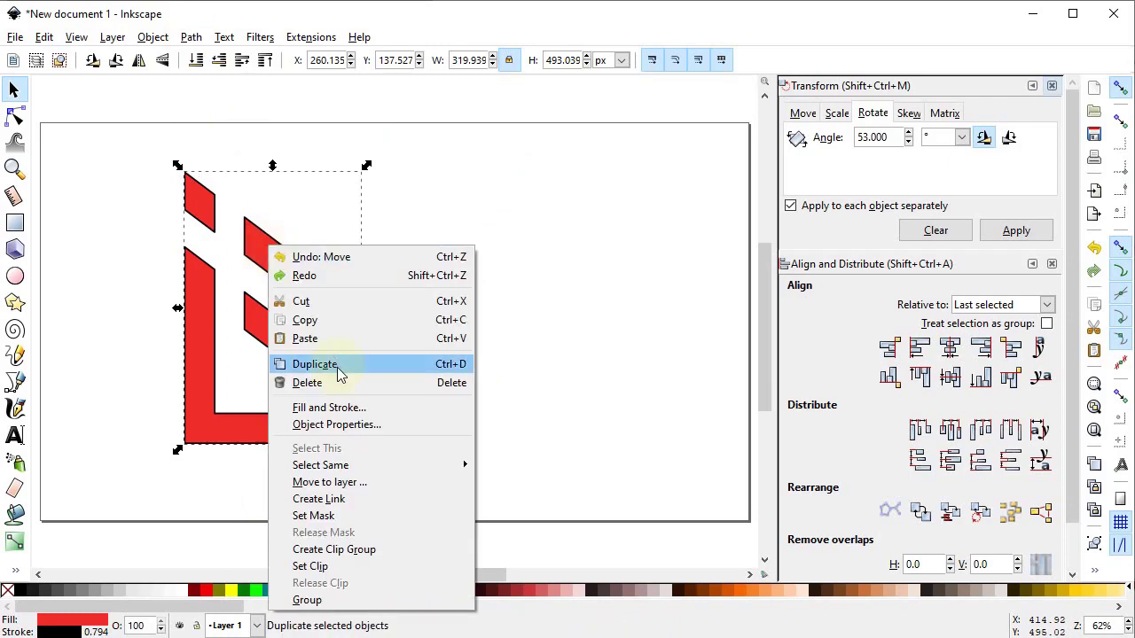
click(311, 364)
click(138, 60)
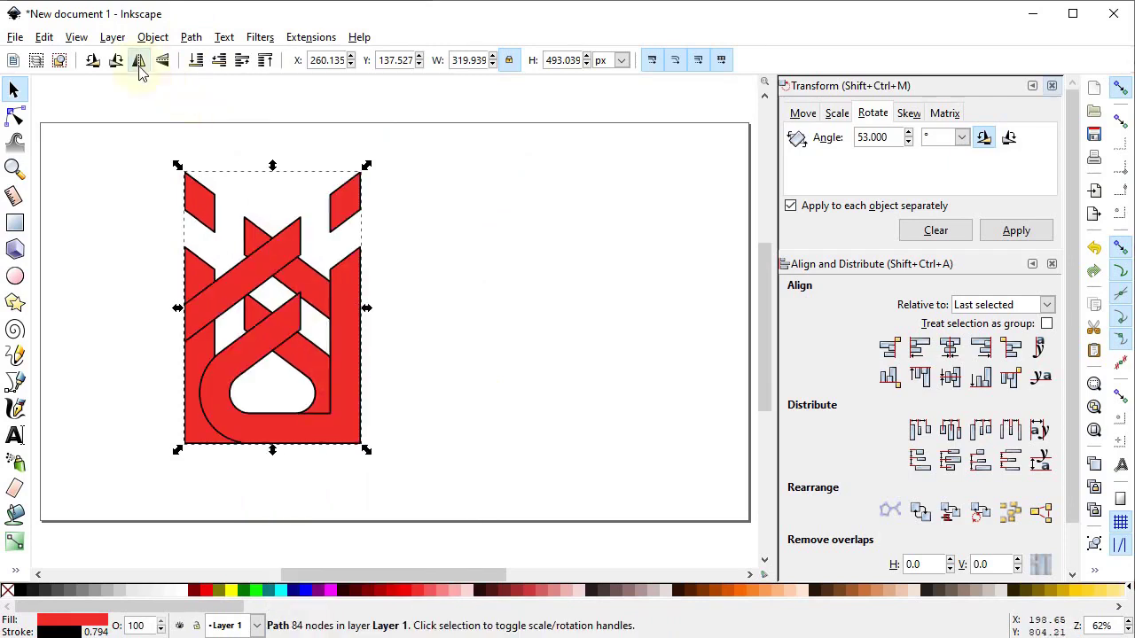
drag(221, 300, 410, 297)
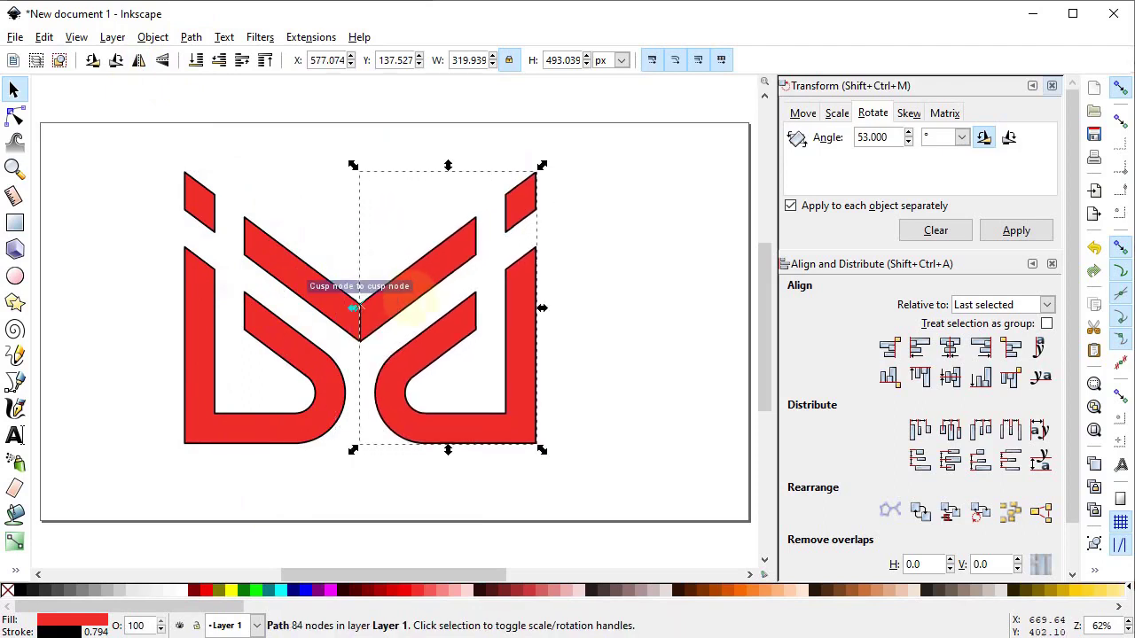
Unite both mirrored halves into a single path and remove its stroke.
drag(599, 143, 147, 502)
click(191, 37)
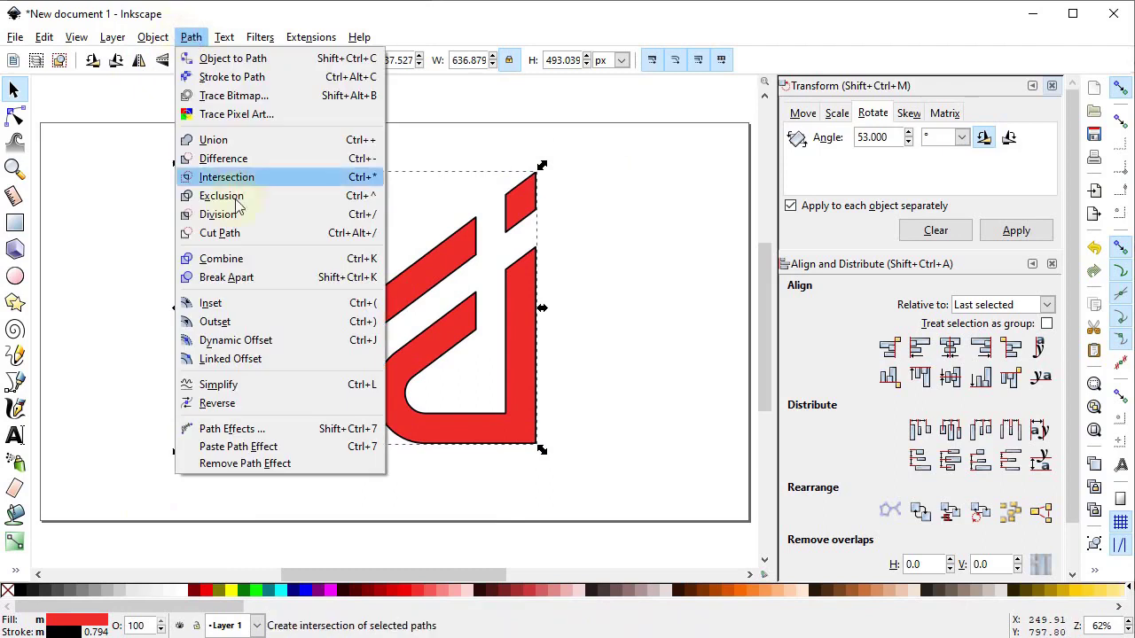
click(235, 145)
drag(388, 304, 417, 328)
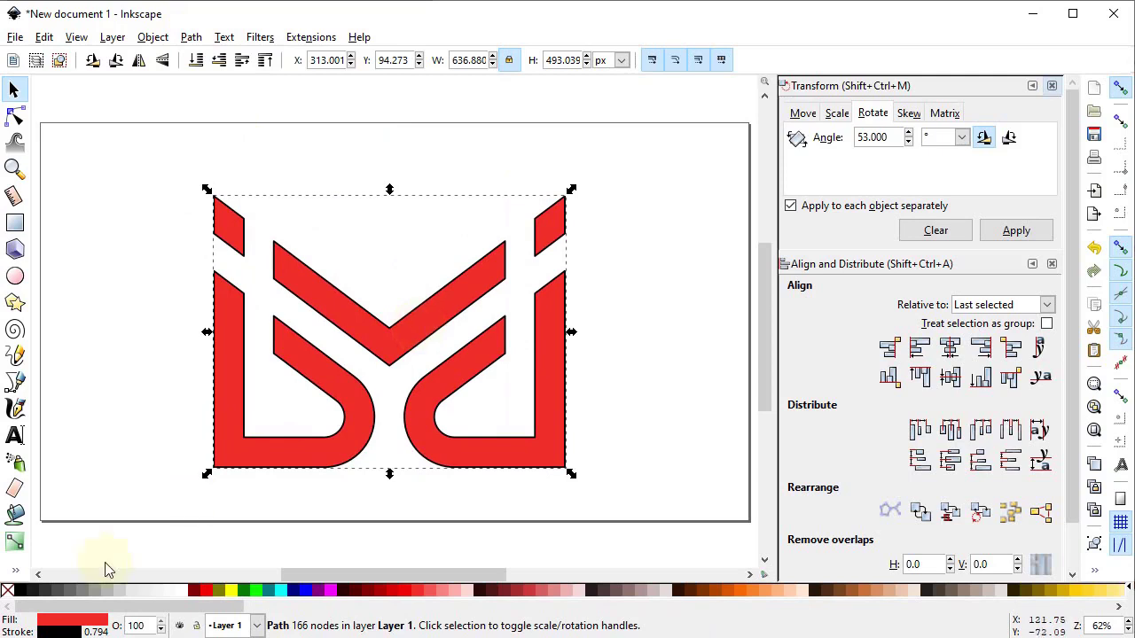
key(shift)
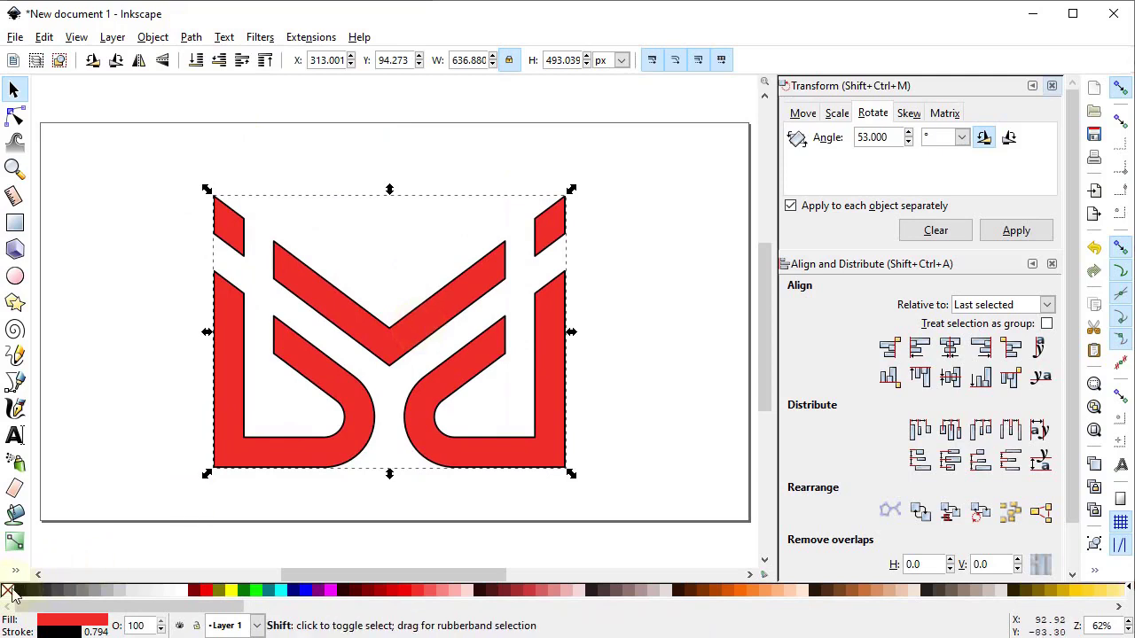
shift+click(9, 592)
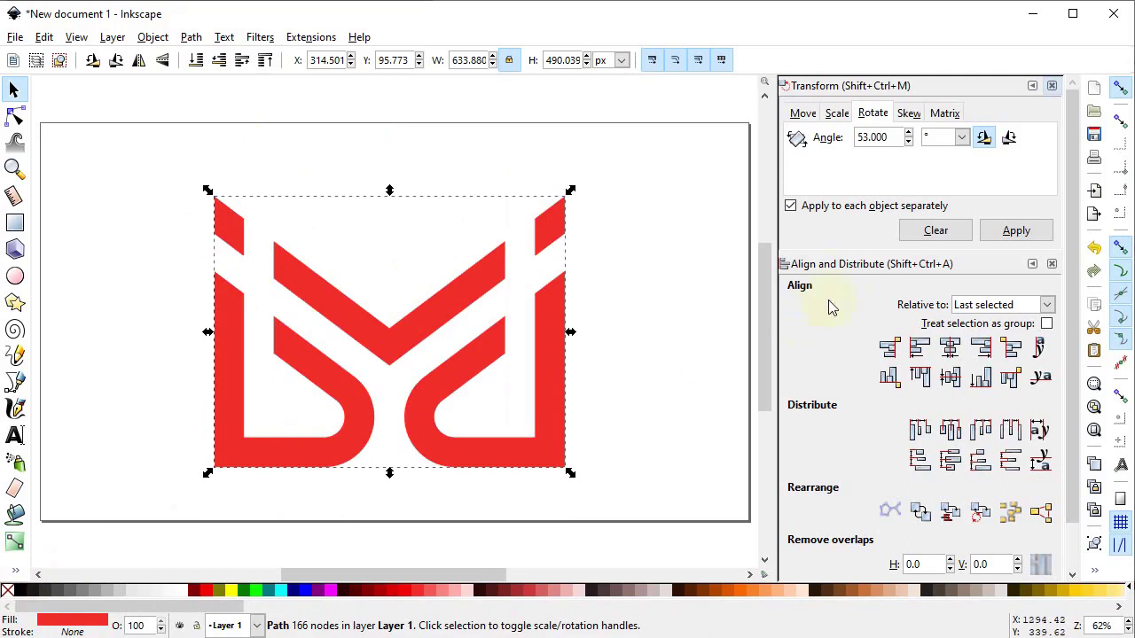
Center the logo horizontally and vertically relative to the page and scale it about its center to about 416 × 322 px.
click(1048, 305)
click(970, 405)
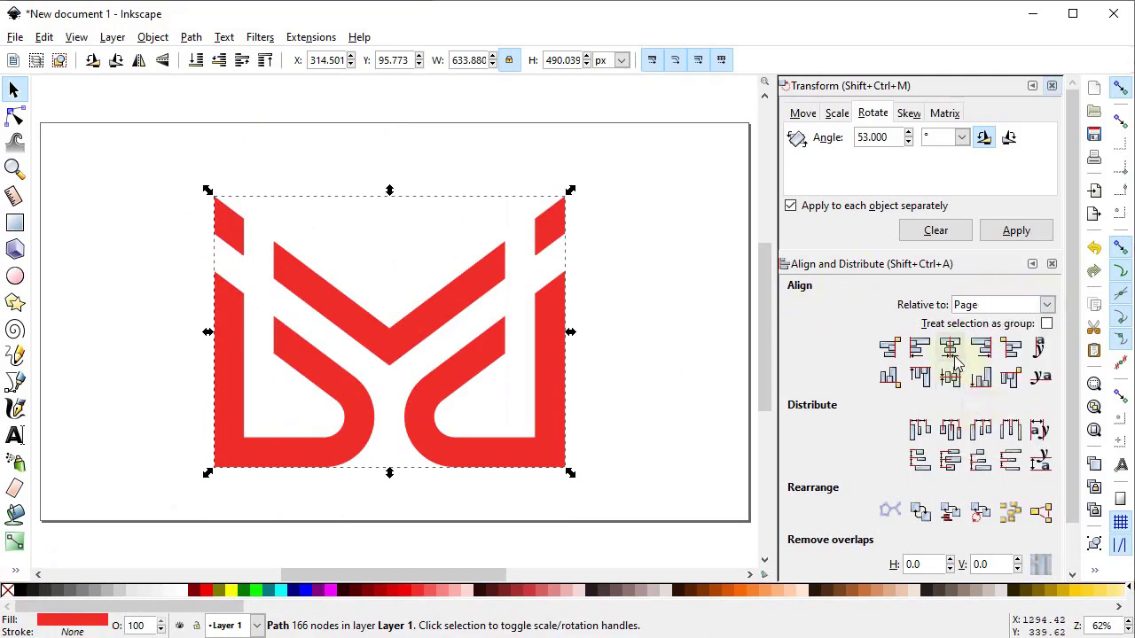
click(952, 353)
click(949, 377)
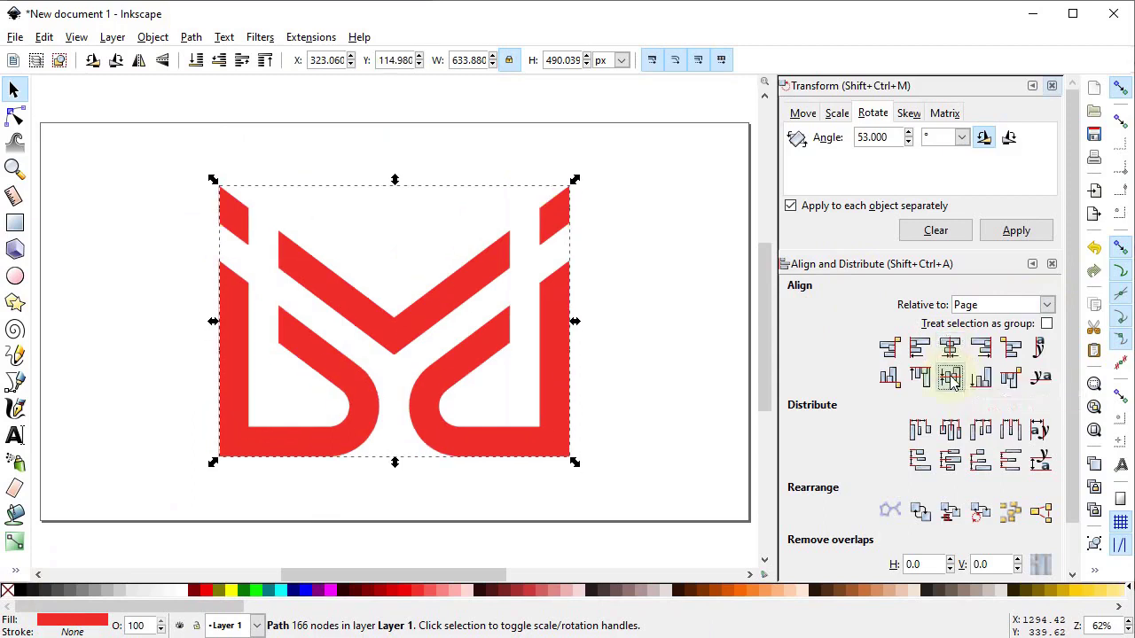
drag(575, 463, 518, 433)
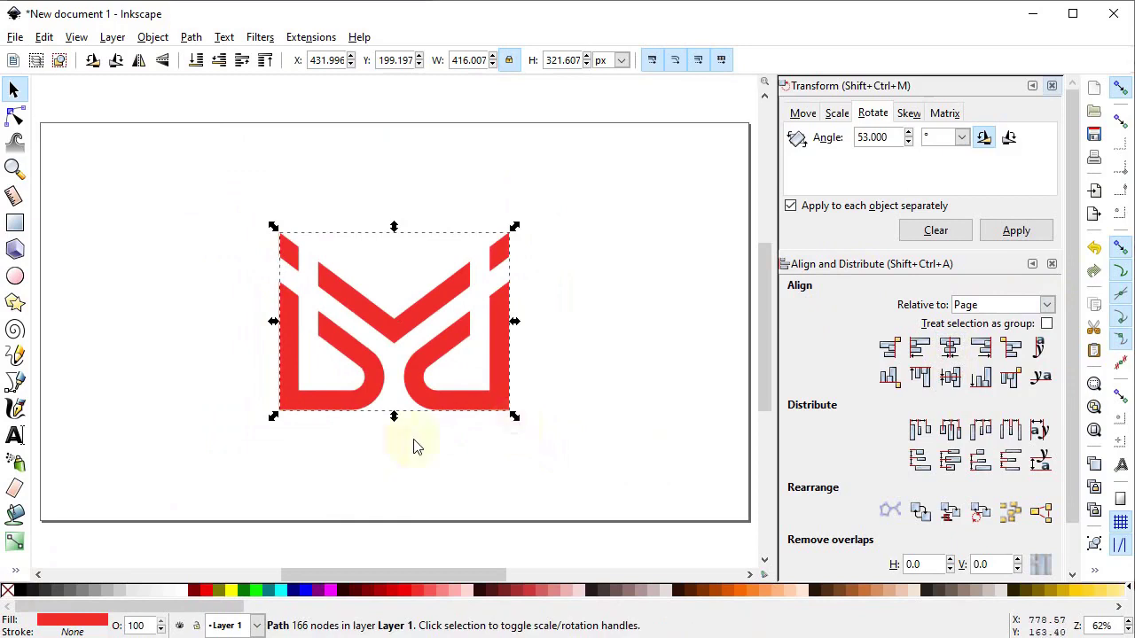
key(Escape)
Draw a page-covering rectangle about 1280 × 721 px, fill it black and send it behind the logo.
click(14, 222)
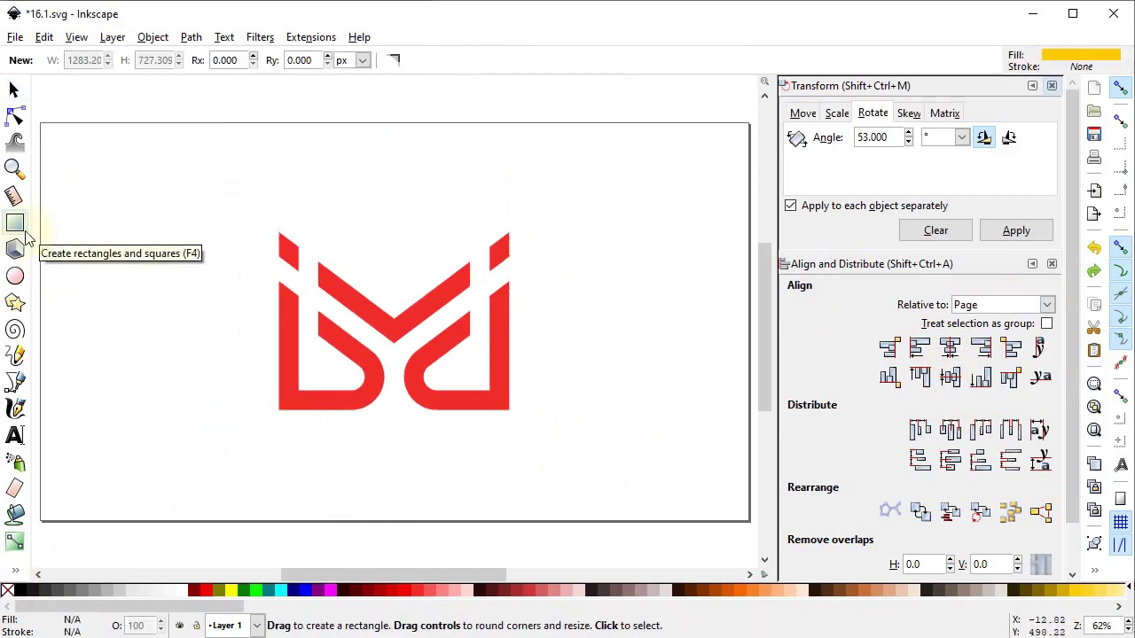
drag(40, 123, 750, 522)
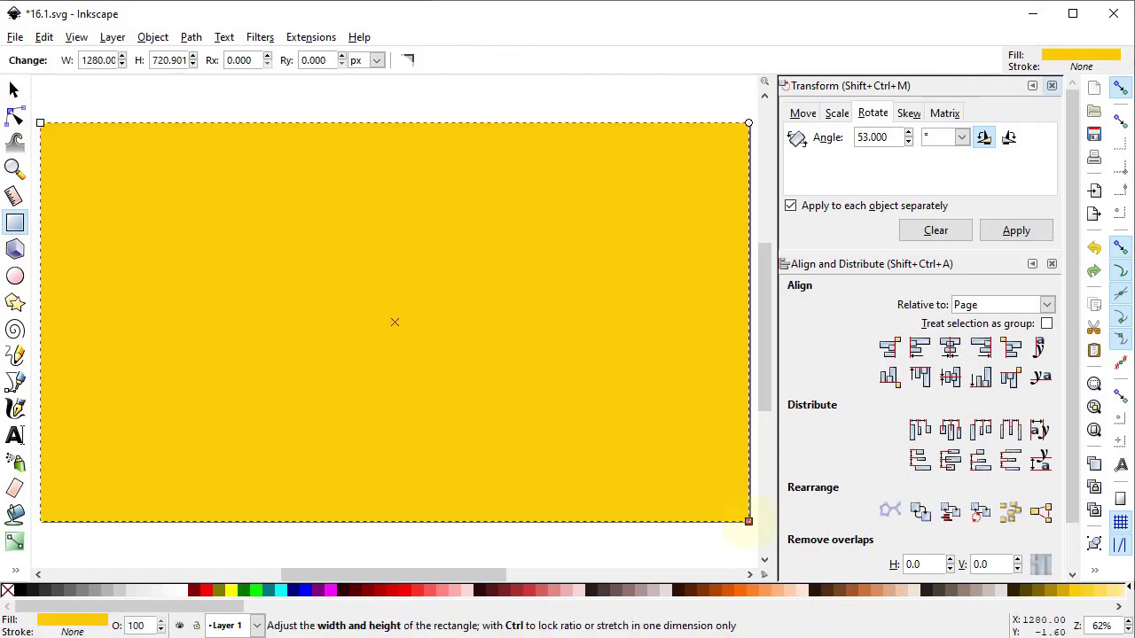
click(22, 593)
click(14, 89)
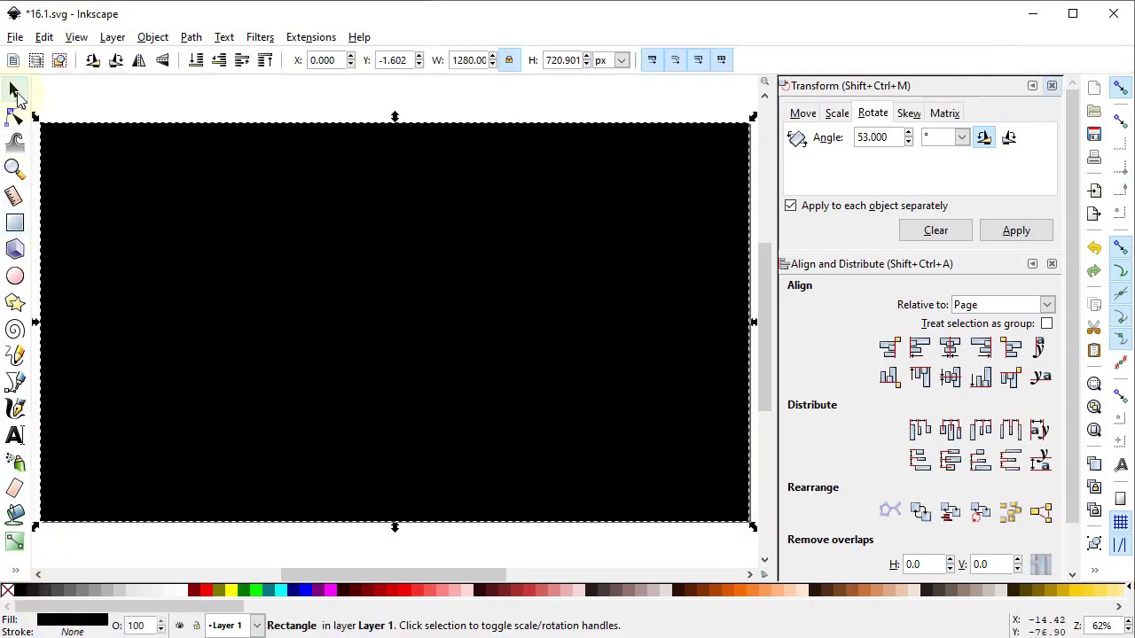
click(197, 64)
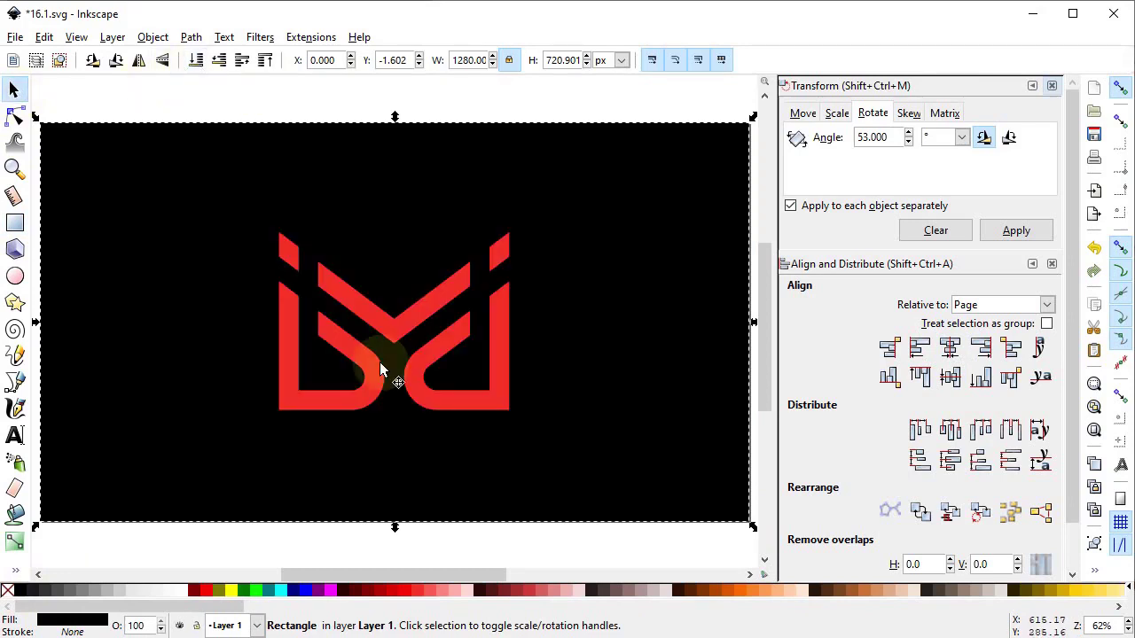
Fill the logo with yellow #ffcc00 and break it apart into separate pieces.
click(390, 332)
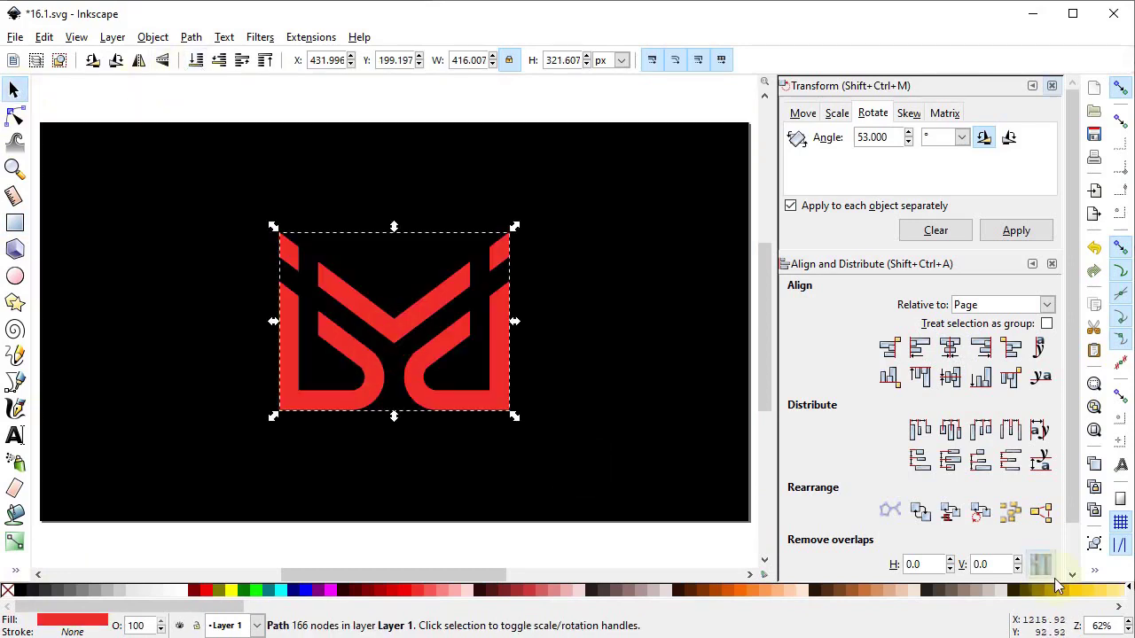
click(1080, 591)
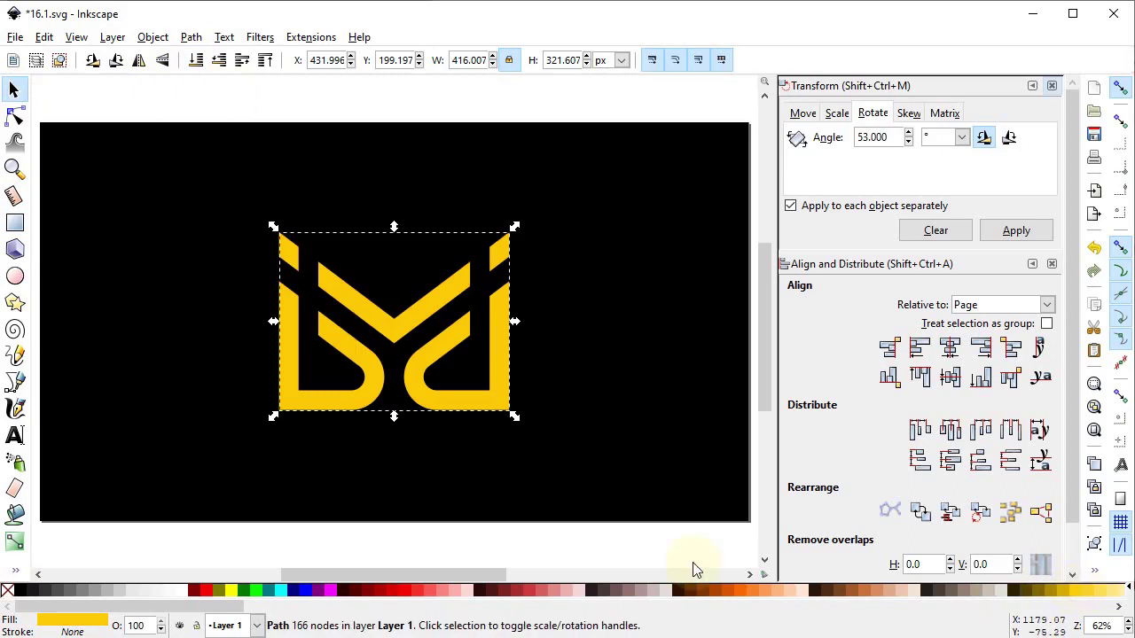
click(191, 37)
click(248, 279)
click(371, 545)
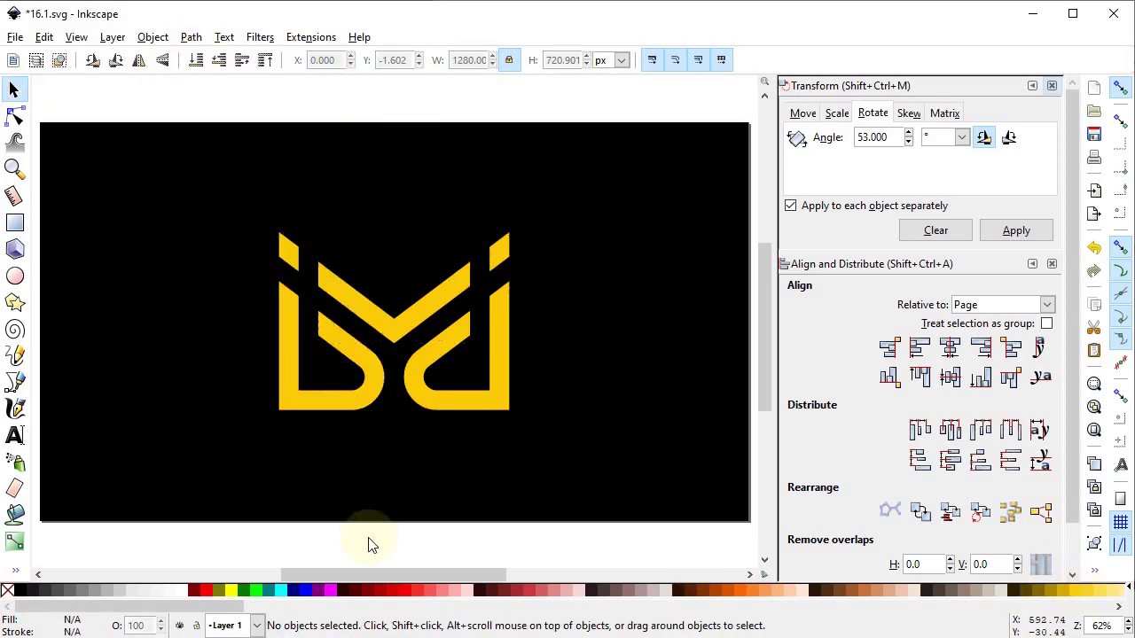
Fill the central V-shaped piece of the logo with white.
click(407, 324)
click(180, 593)
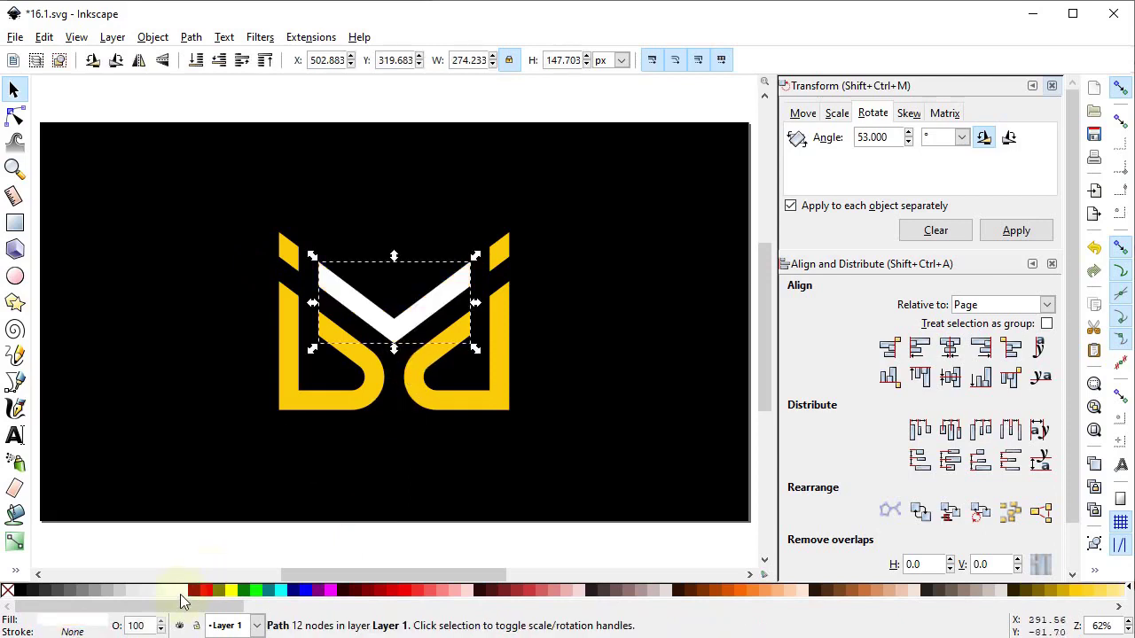
key(Escape)
Draw a closed curved shape about 1281 × 115 px along the page's top edge and fill it with the logo's yellow #ffcc00.
click(16, 384)
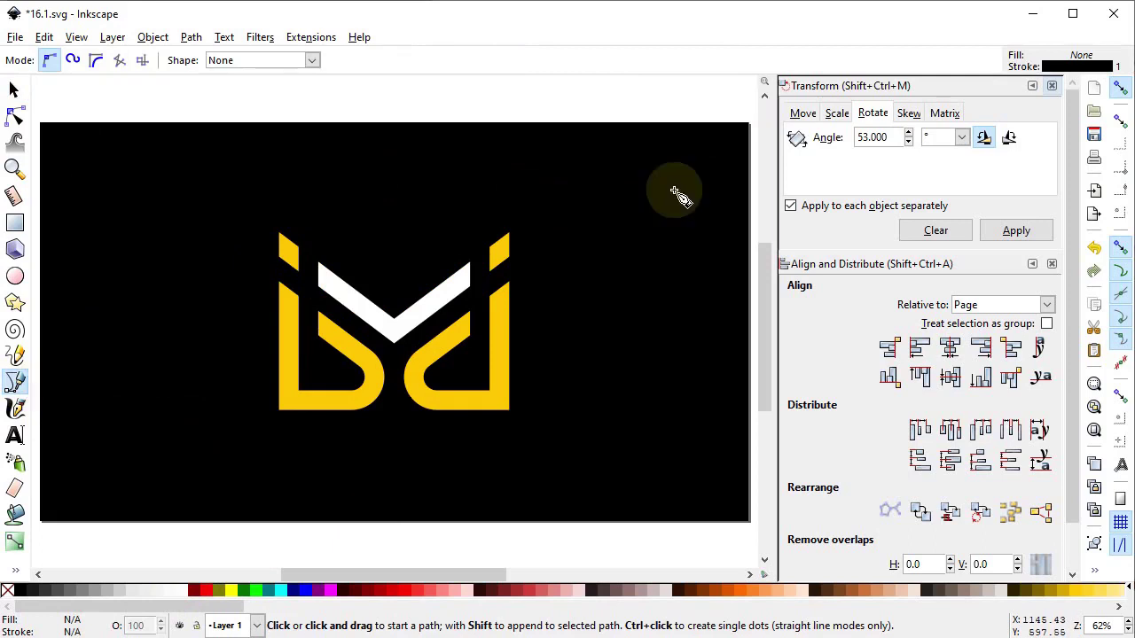
click(745, 126)
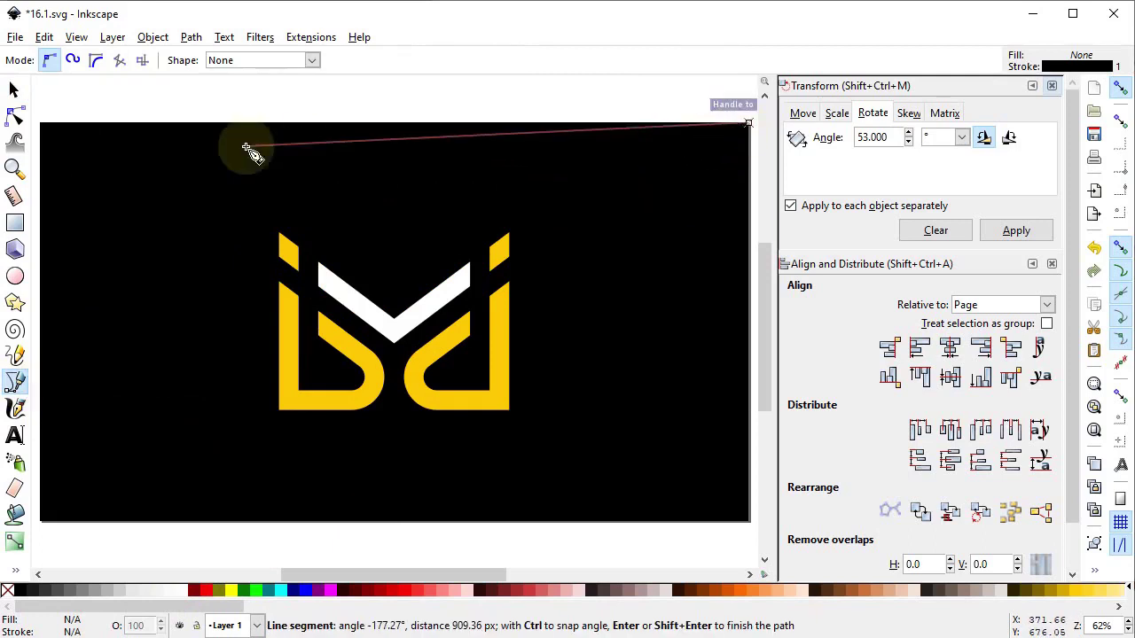
click(40, 122)
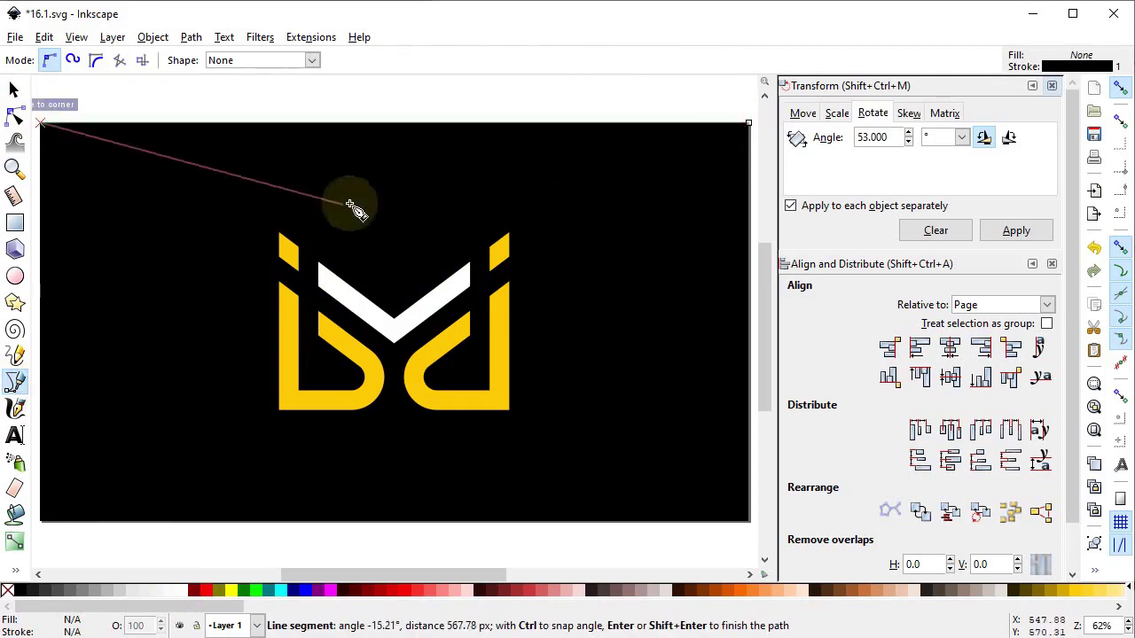
drag(388, 181, 650, 149)
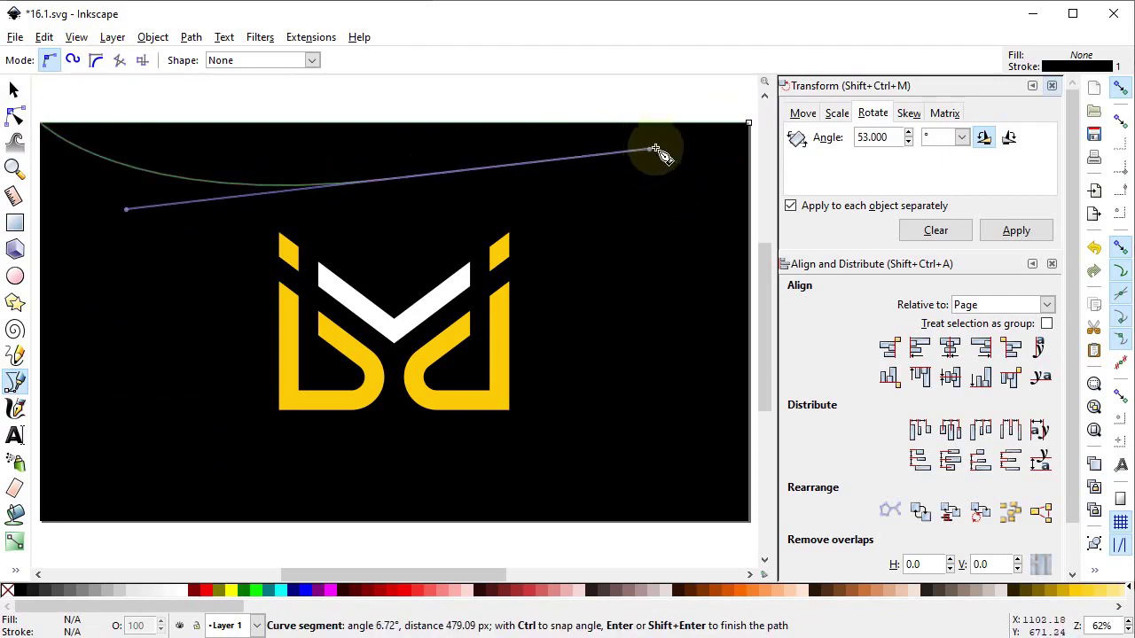
click(749, 125)
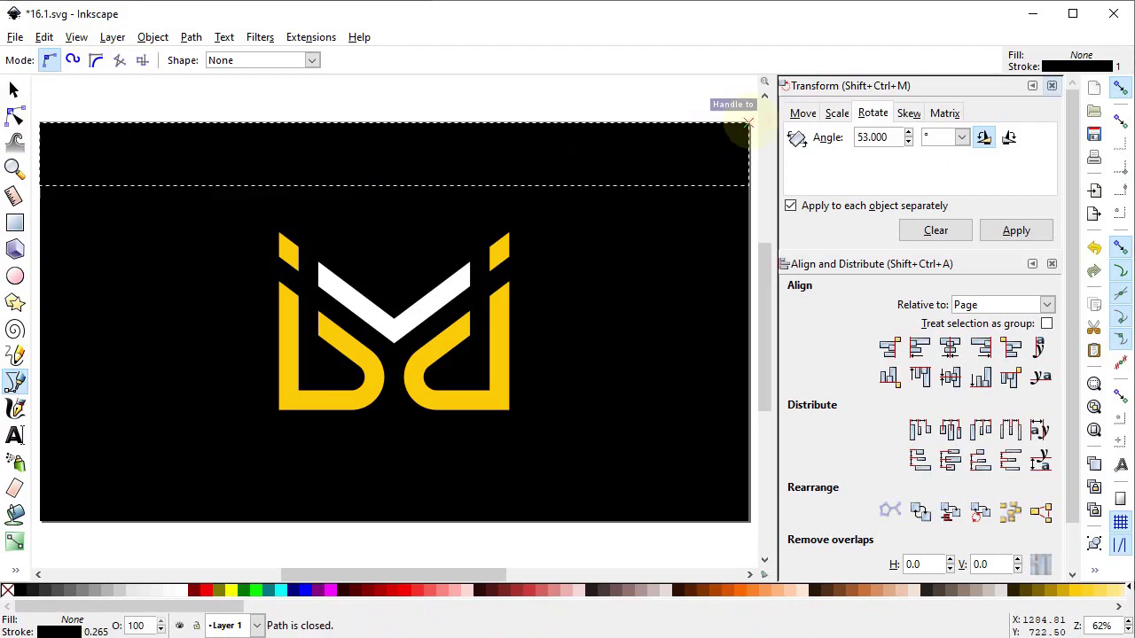
click(15, 572)
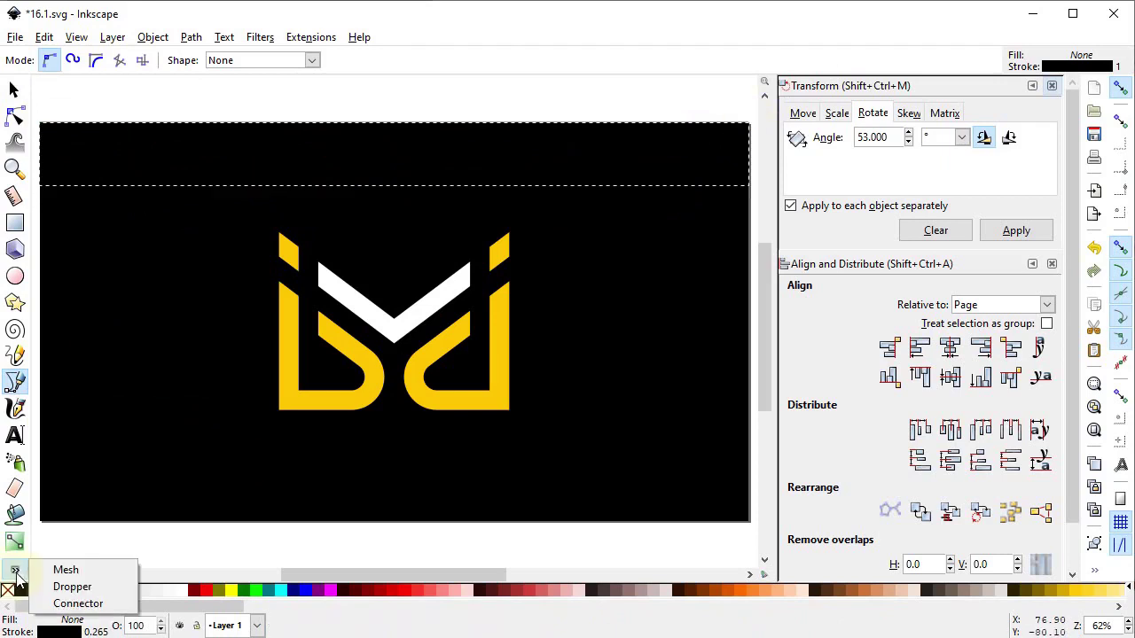
click(55, 590)
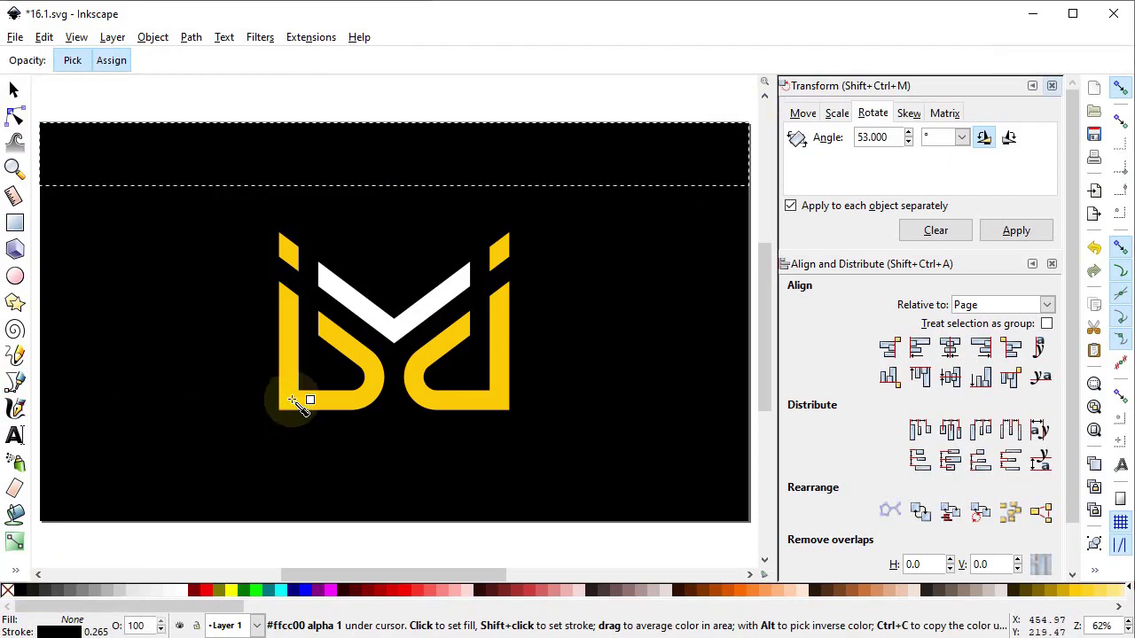
click(302, 399)
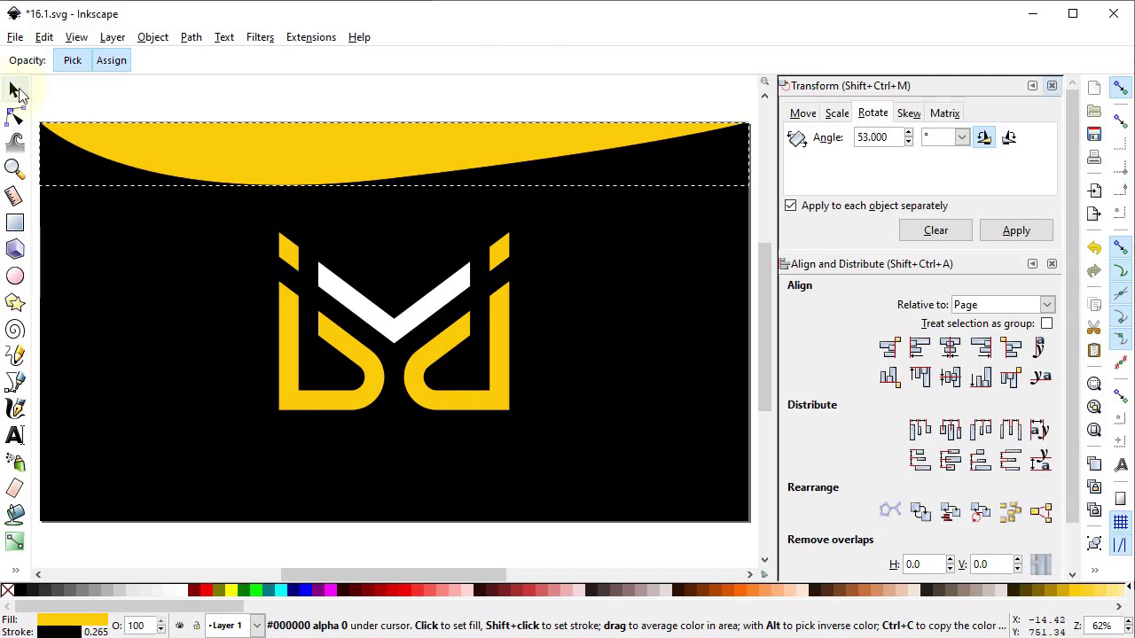
Duplicate the yellow curved shape, flip the copy vertically and place it along the page's bottom edge.
click(15, 89)
right_click(172, 156)
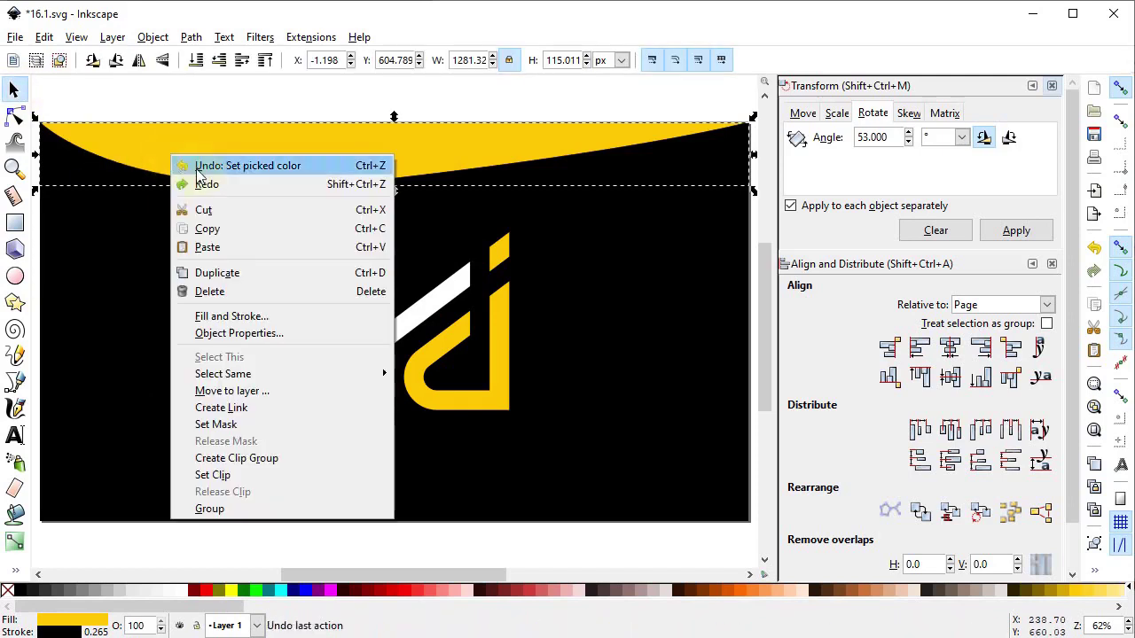
click(220, 268)
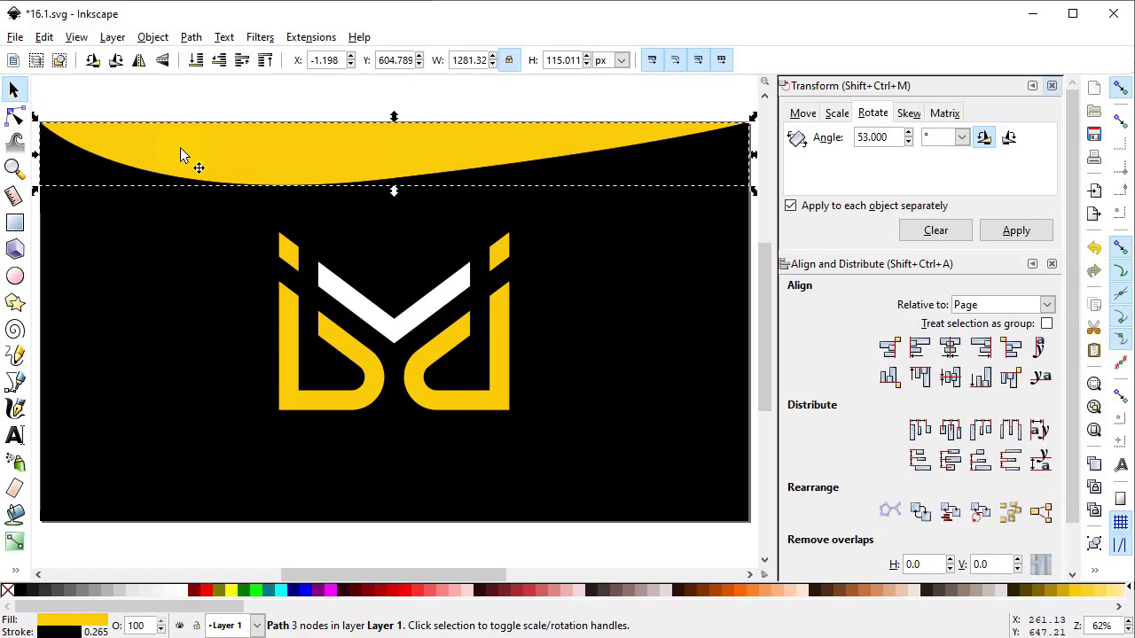
click(163, 61)
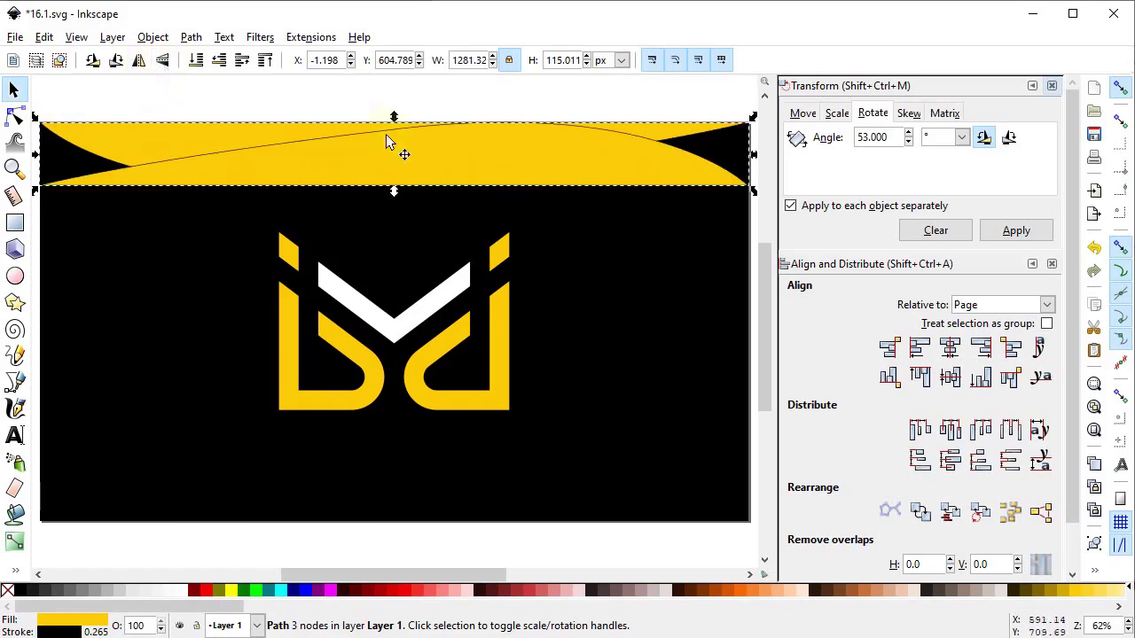
click(471, 153)
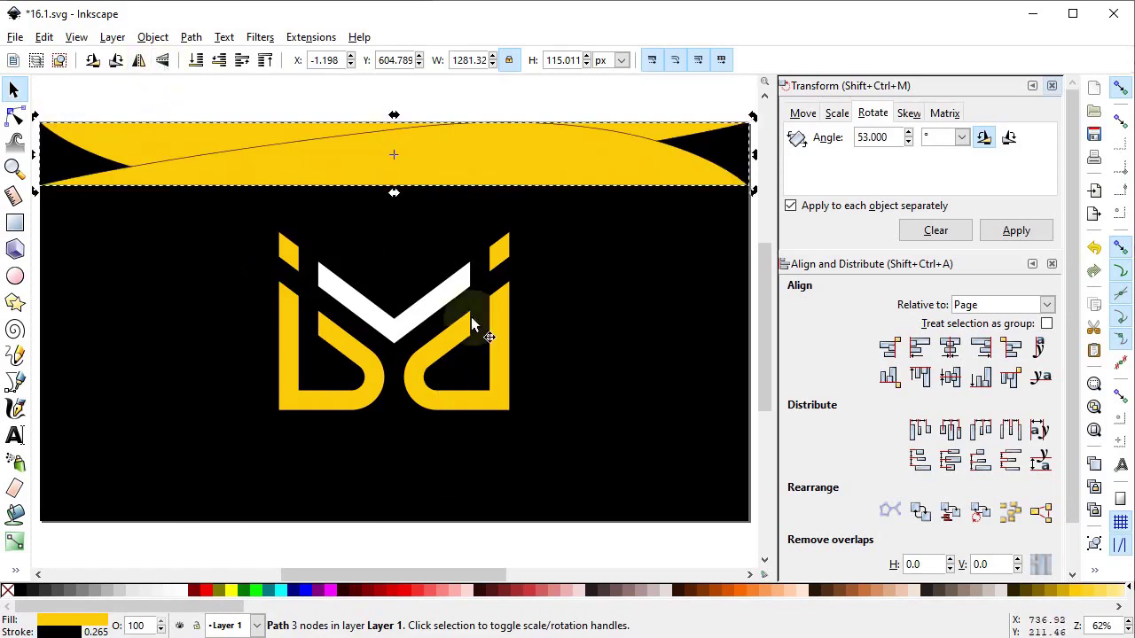
drag(544, 159, 542, 496)
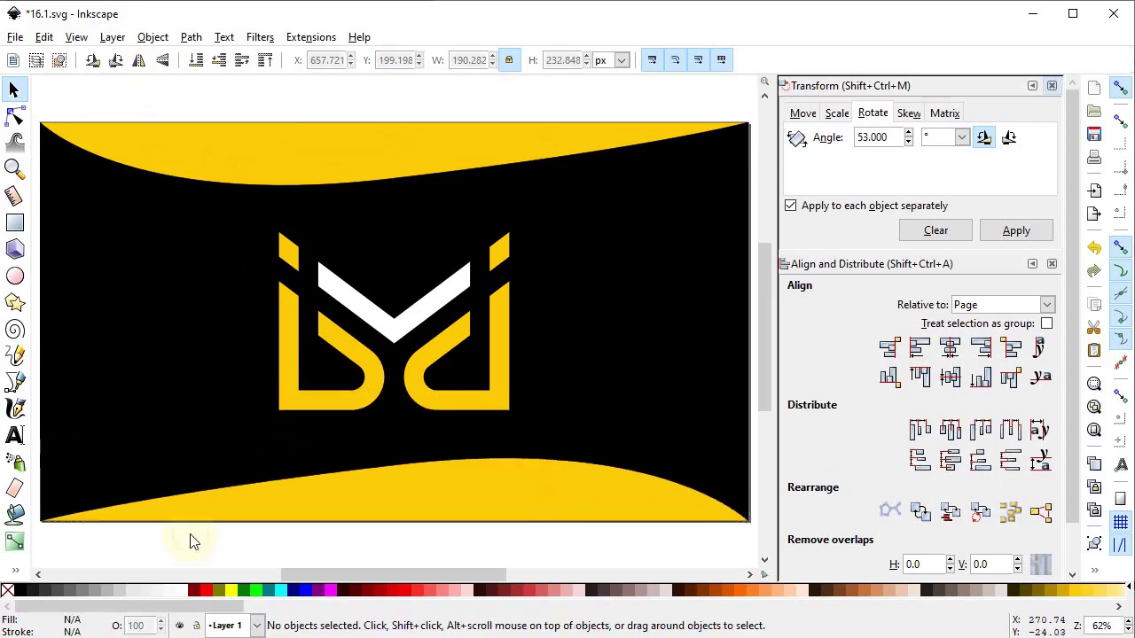
Scale all the logo pieces together about their center to about 362 × 279 px.
drag(190, 538, 563, 212)
drag(517, 422, 501, 406)
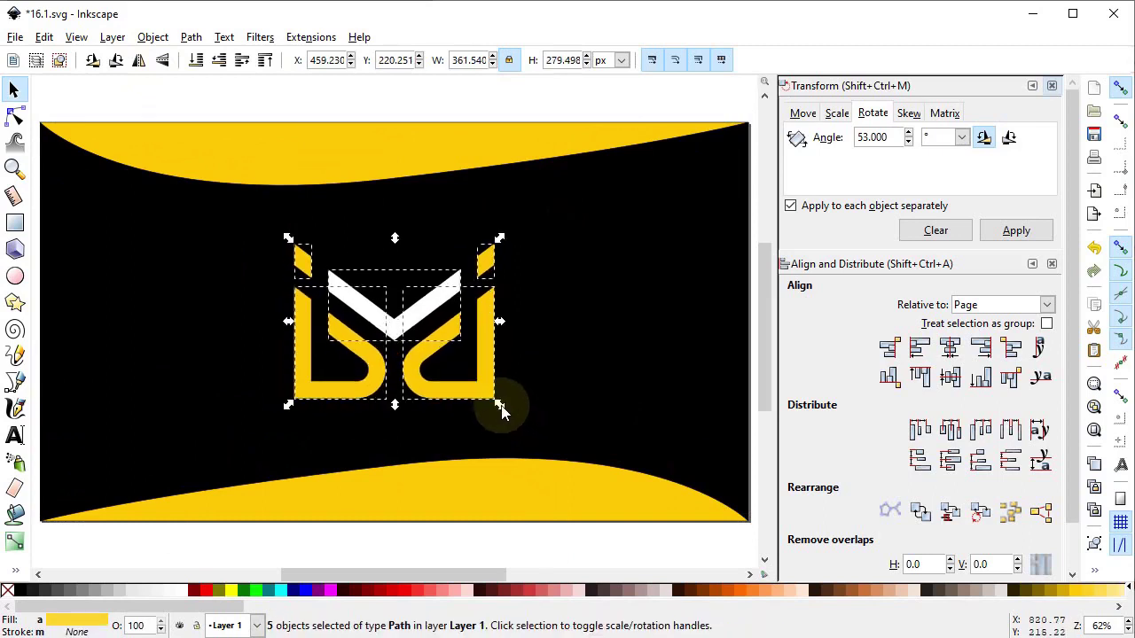
click(425, 541)
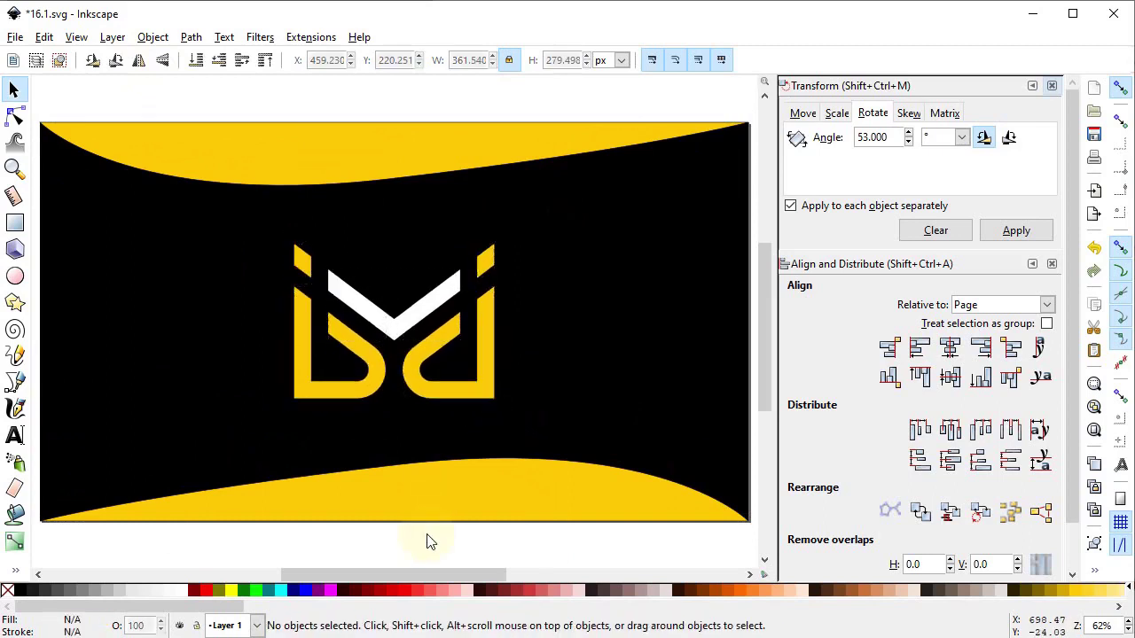